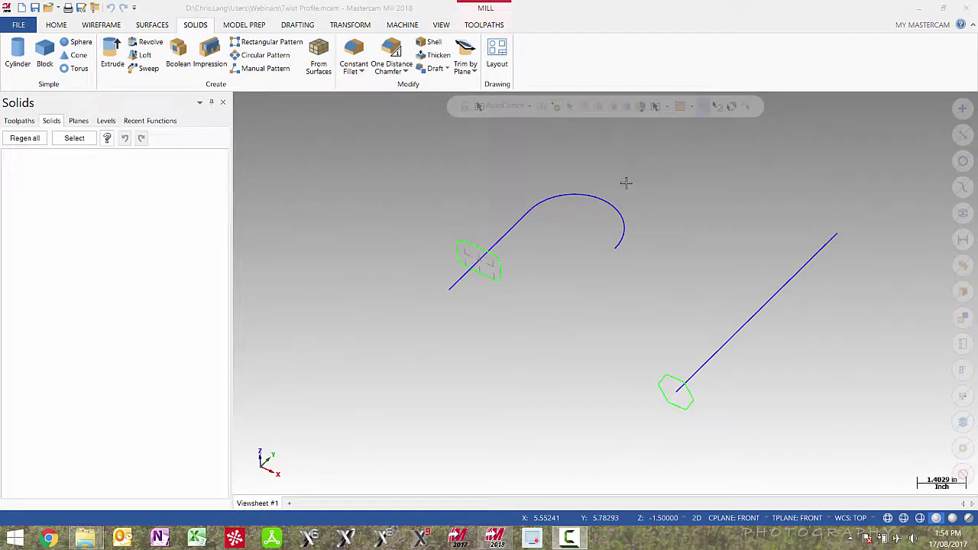
- Create a solid sweep of the rounded rectangular profile along the hook-shaped path, trying Parallel alignment before returning it to Normal
{"action": "left_click", "coordinate": [143, 68]}
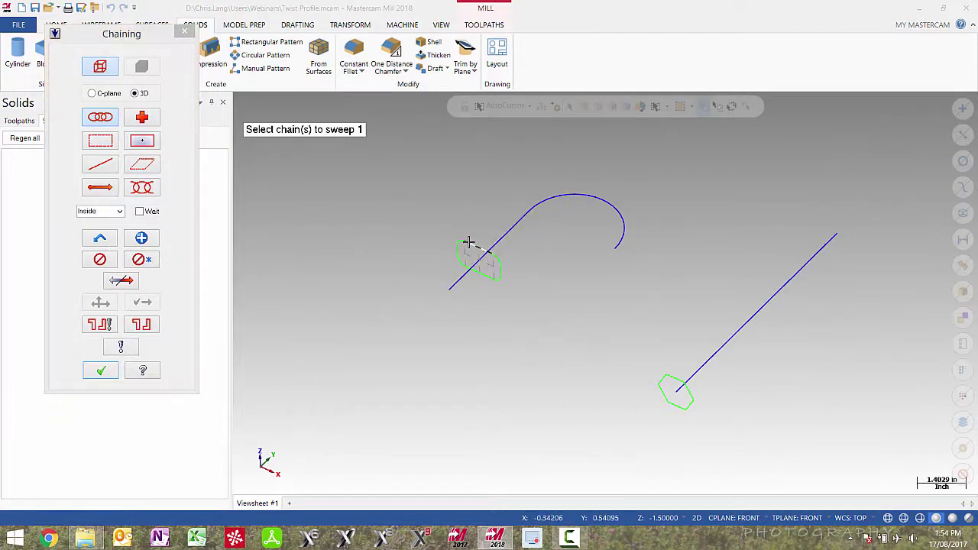
{"action": "left_click", "coordinate": [465, 243]}
{"action": "left_click", "coordinate": [101, 371]}
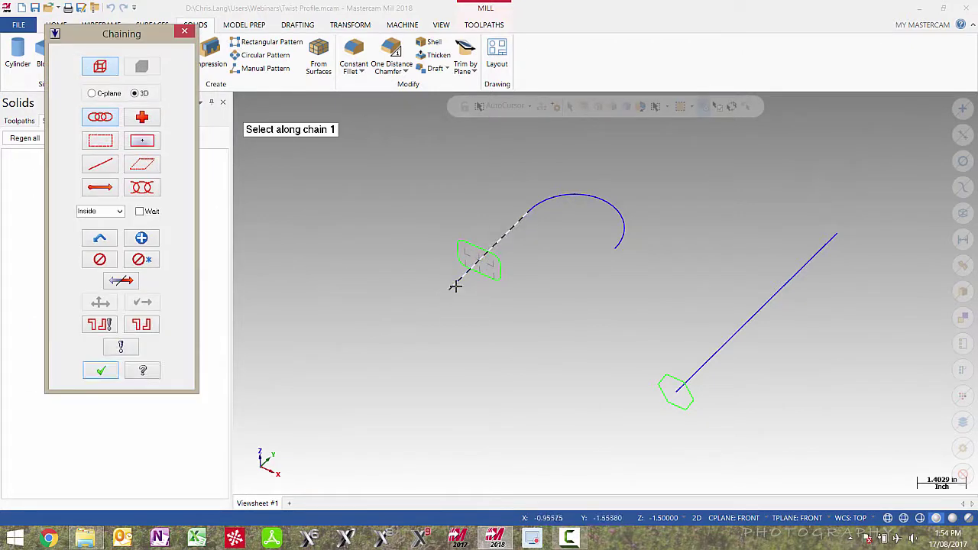
{"action": "left_click", "coordinate": [454, 283]}
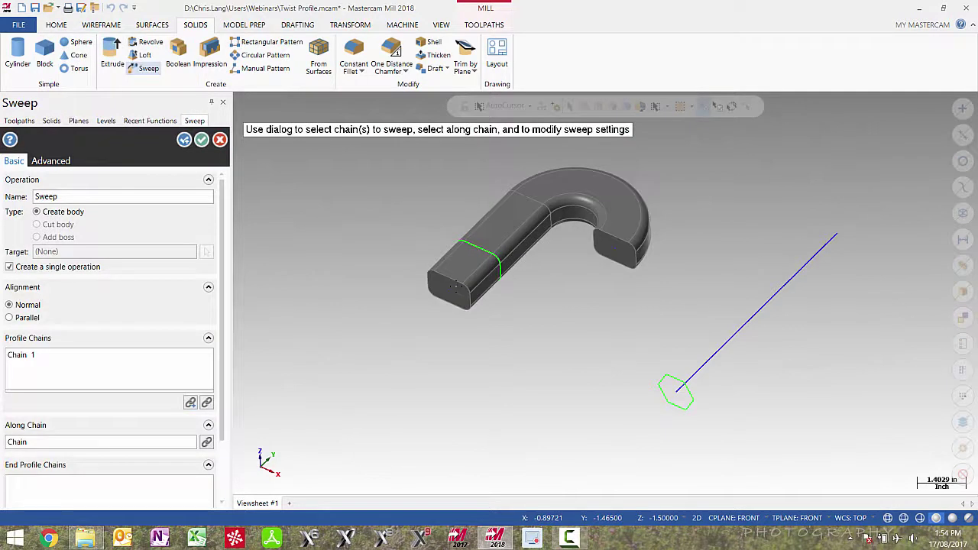
{"action": "left_click", "coordinate": [10, 317]}
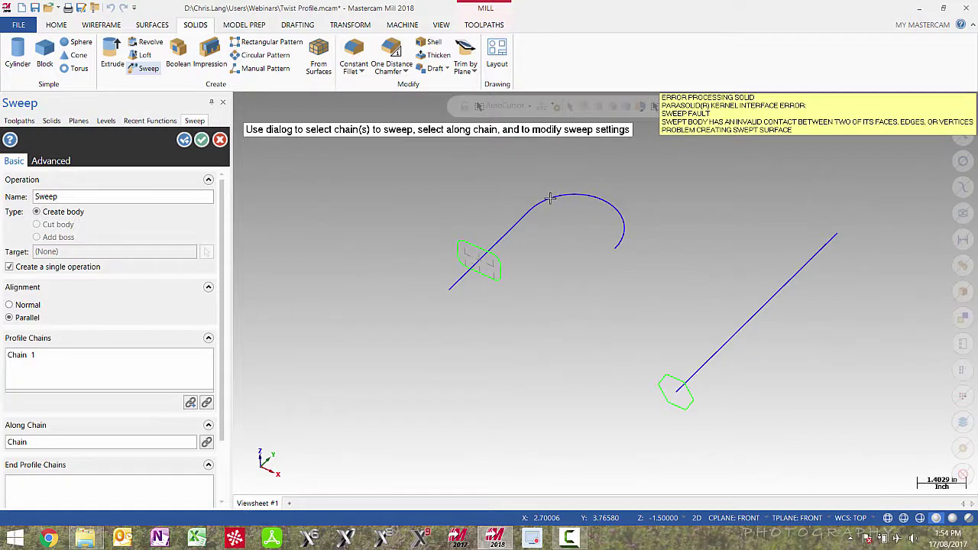
{"action": "left_click", "coordinate": [31, 306]}
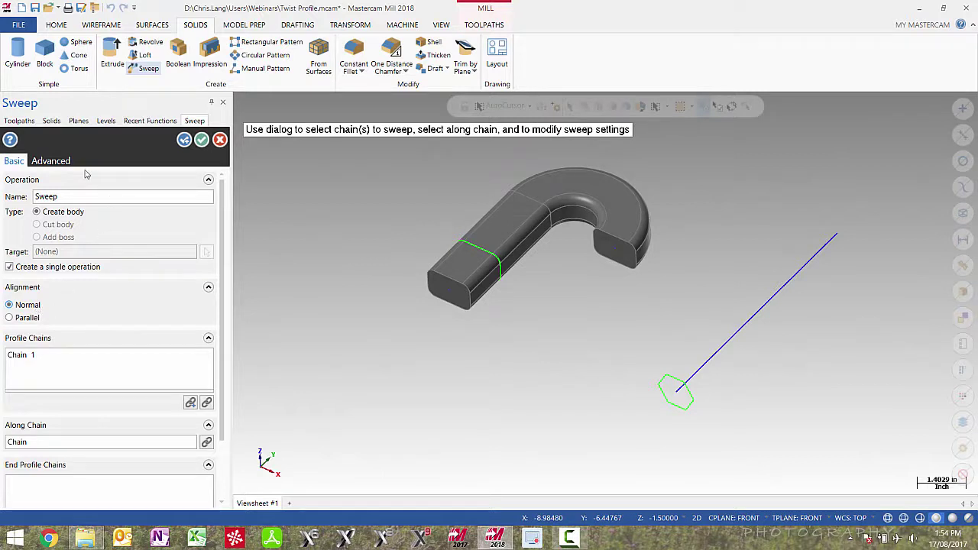
- Enable Sweep Twist on the hook sweep as Start to end with an angle of 37
{"action": "left_click", "coordinate": [53, 161]}
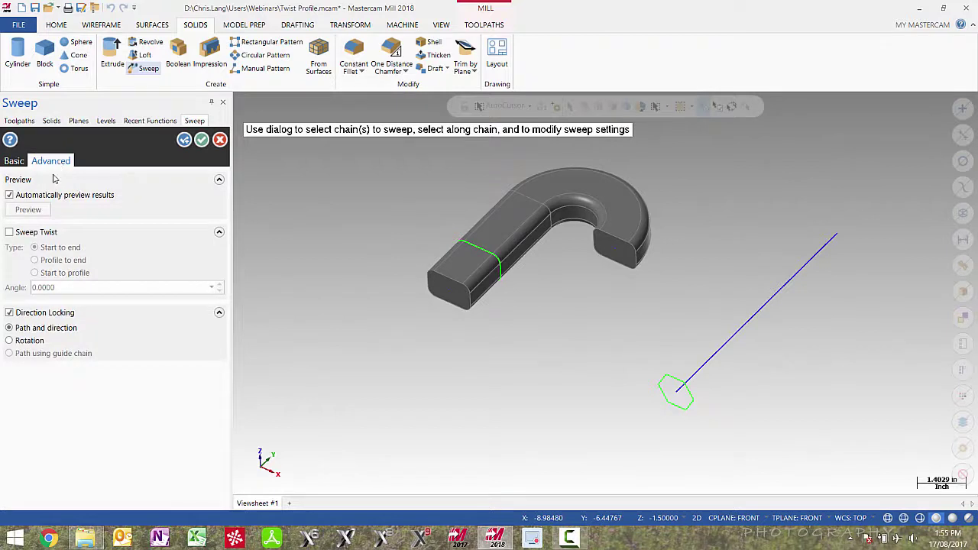
{"action": "left_click", "coordinate": [22, 233]}
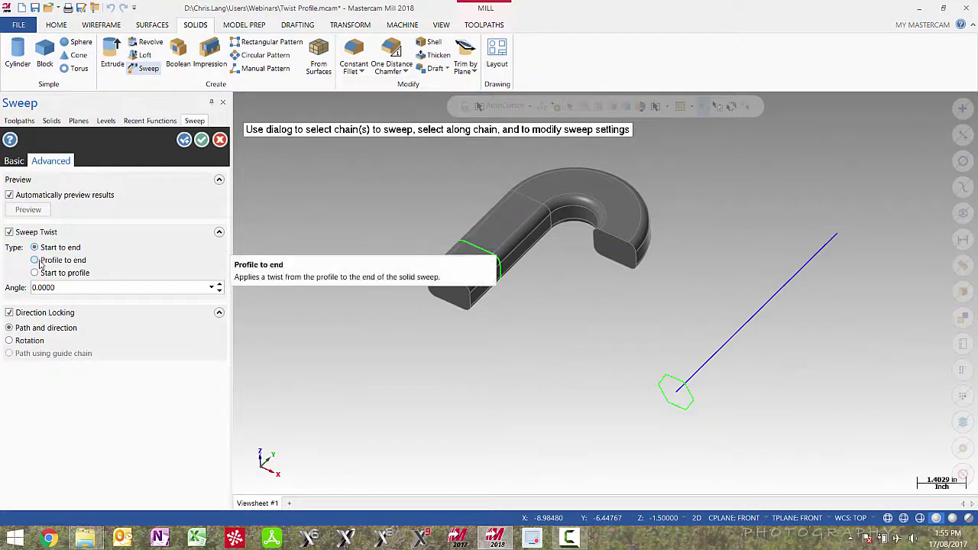
{"action": "double_click", "coordinate": [73, 288]}
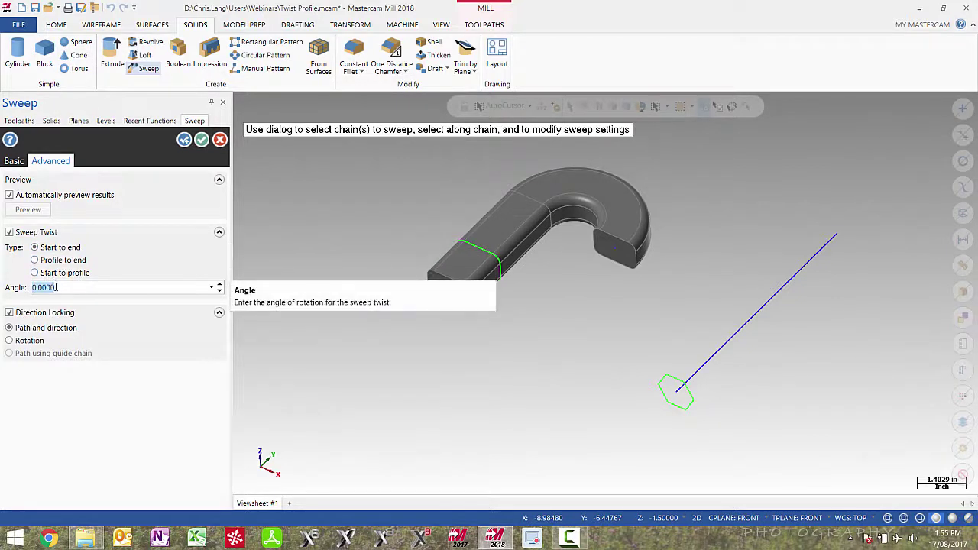
{"action": "type", "text": "3"}
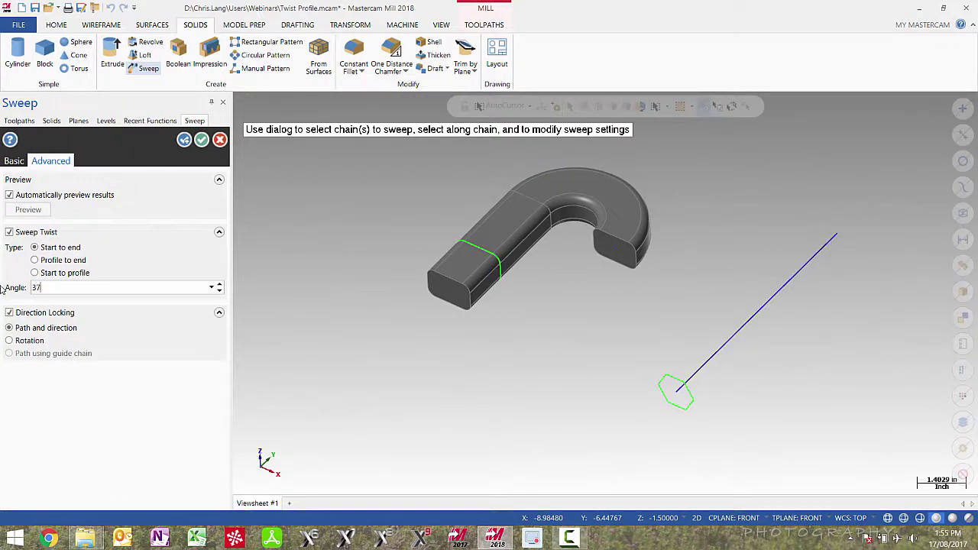
{"action": "type", "text": "7"}
{"action": "key", "text": "Tab"}
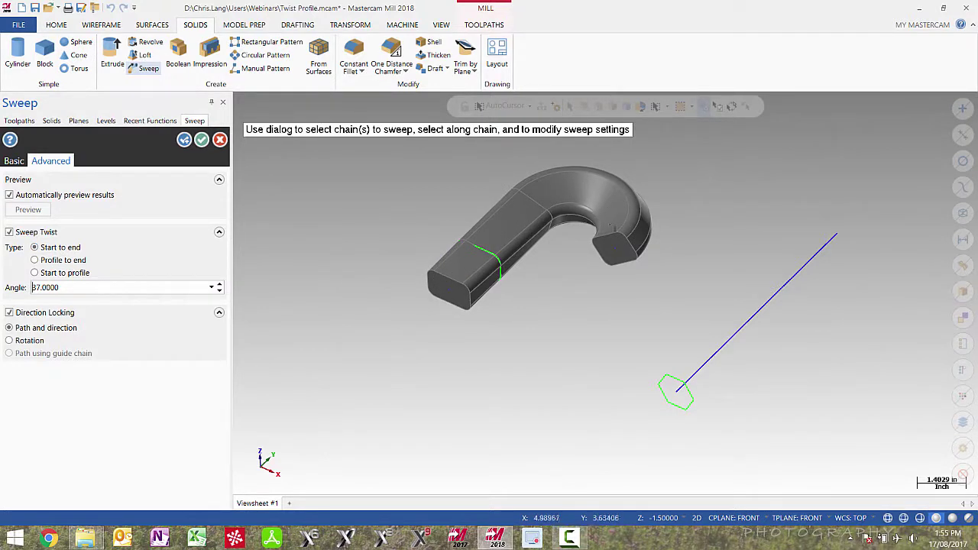
- Try the Profile to end twist, switch the hook's twist type to Start to profile, and accept the sweep
{"action": "left_click", "coordinate": [55, 262]}
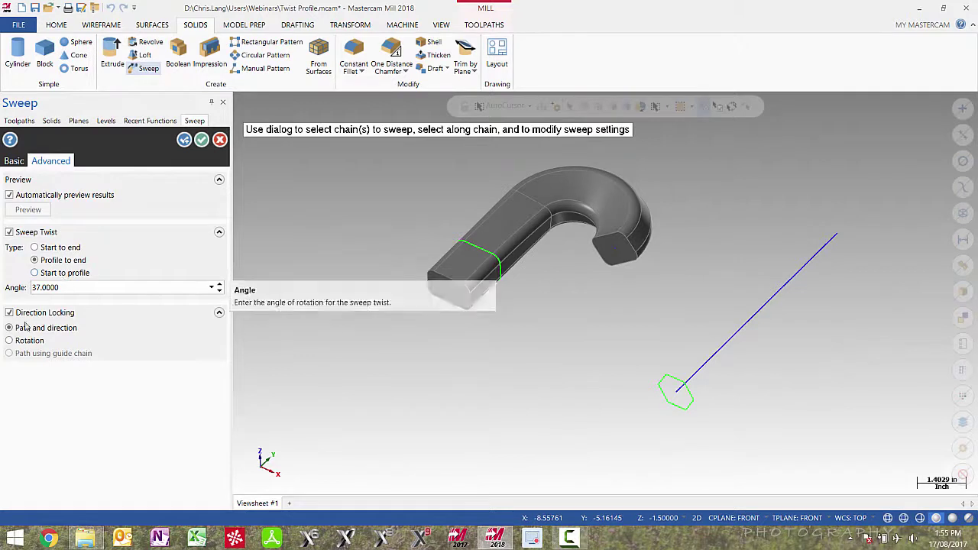
{"action": "left_click", "coordinate": [65, 274]}
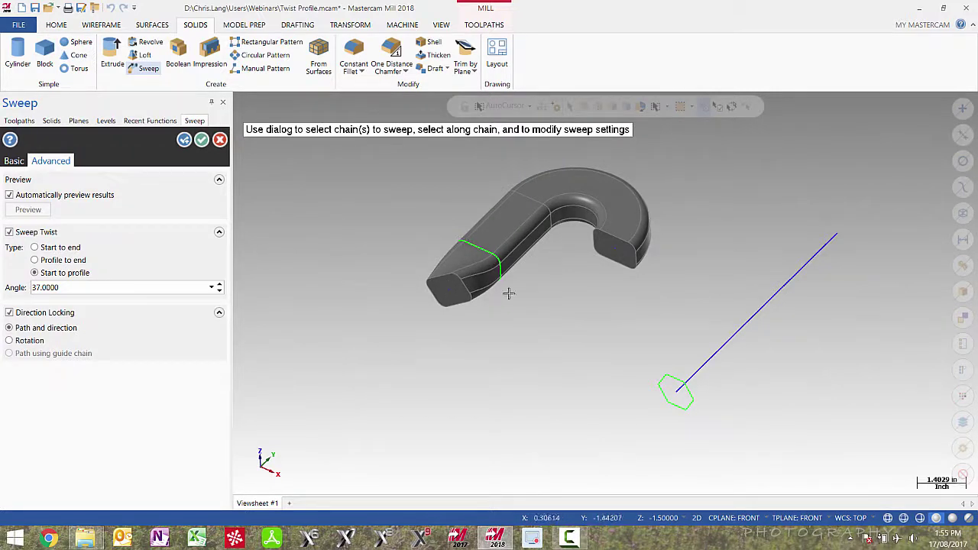
{"action": "left_click", "coordinate": [184, 140]}
- Sweep the hexagonal profile along the straight line as a second body, comparing Parallel alignment and keeping Normal
{"action": "left_click", "coordinate": [672, 376]}
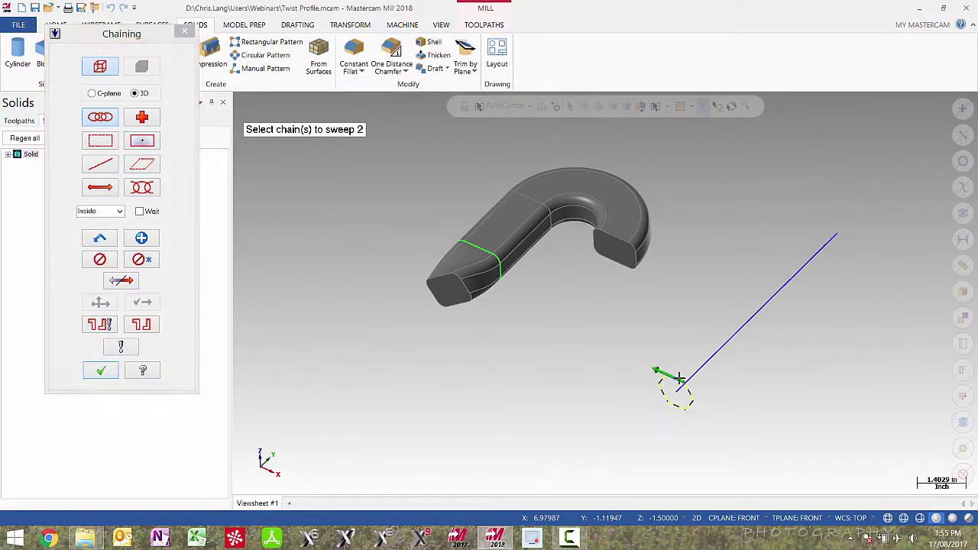
{"action": "left_click", "coordinate": [100, 370]}
{"action": "left_click", "coordinate": [696, 371]}
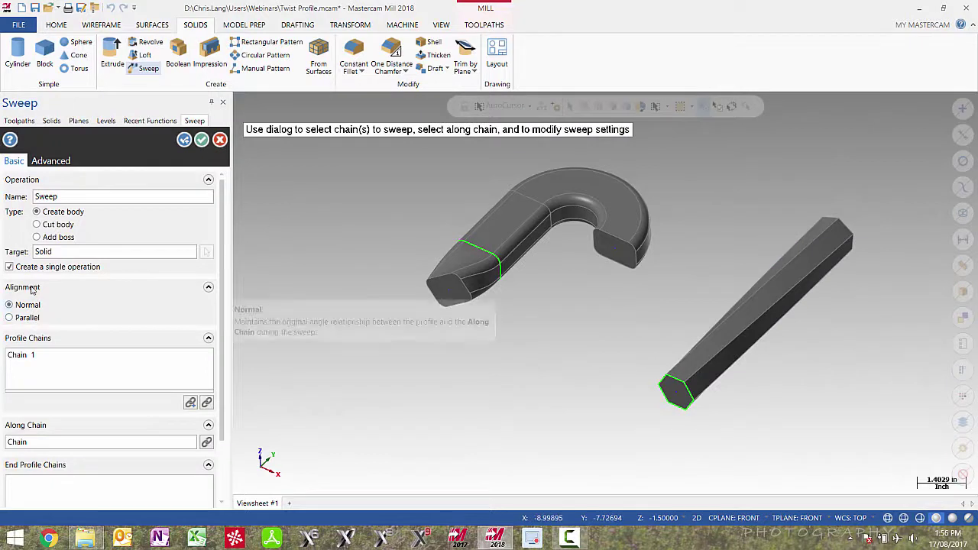
{"action": "left_click", "coordinate": [25, 318]}
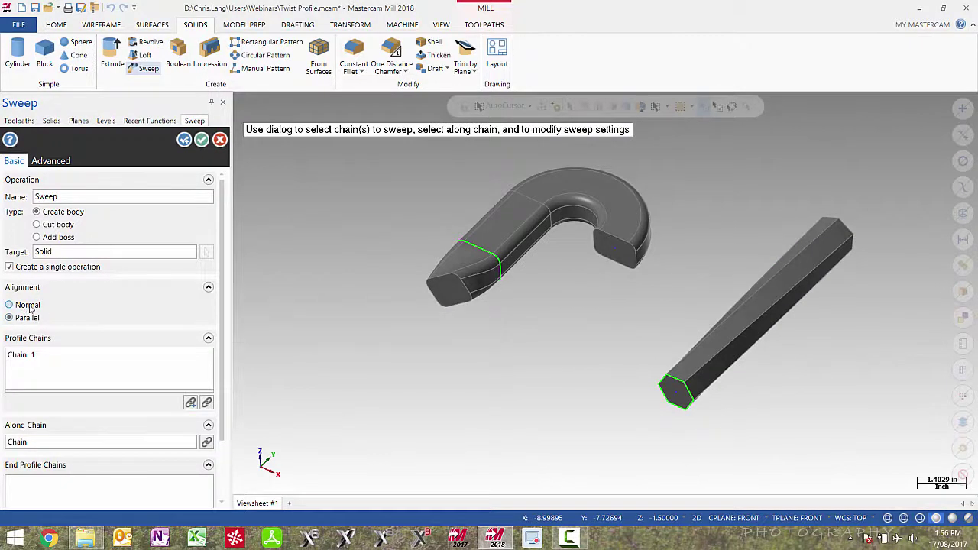
{"action": "left_click", "coordinate": [27, 304]}
- Set the hexagonal bar's sweep twist to Start to end with an angle of 180
{"action": "left_click", "coordinate": [50, 161]}
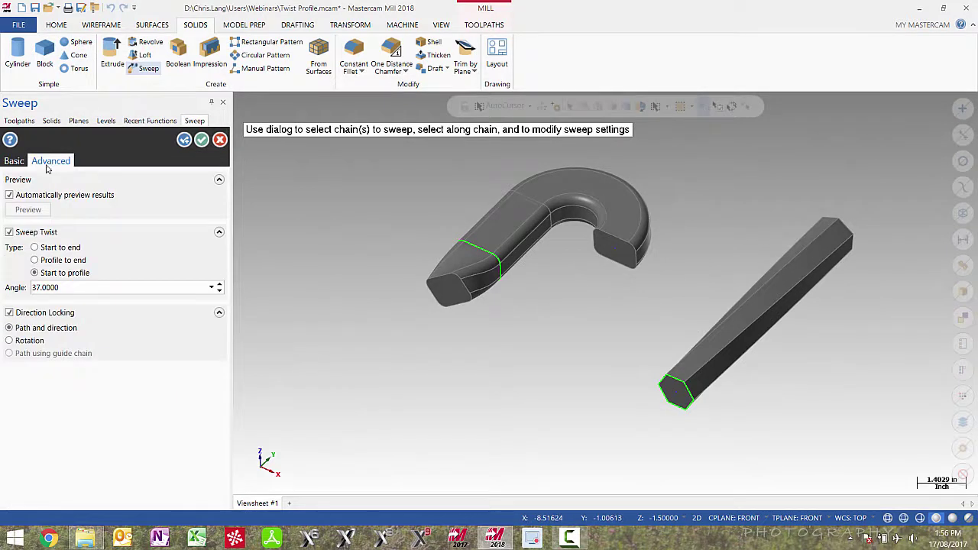
{"action": "left_click", "coordinate": [59, 248]}
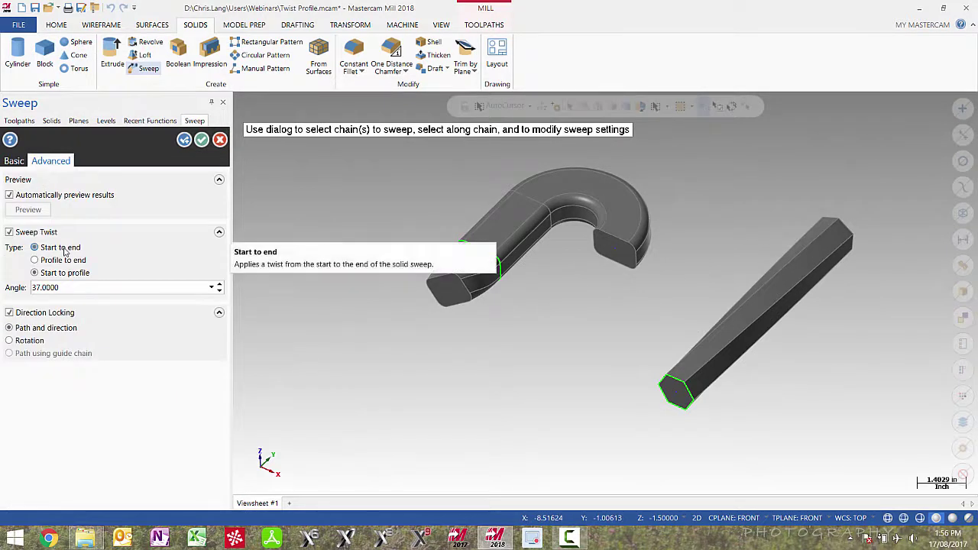
{"action": "double_click", "coordinate": [82, 289]}
{"action": "type", "text": "18"}
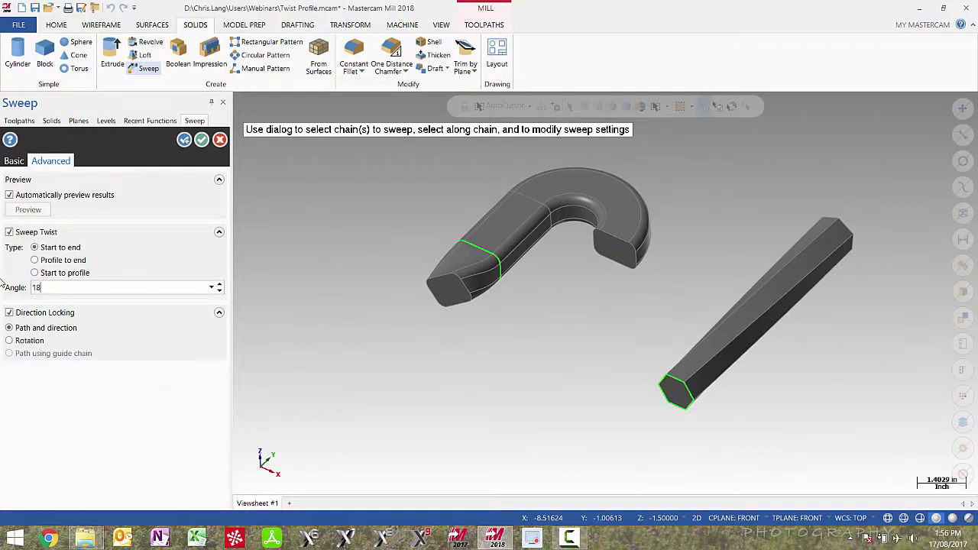
{"action": "type", "text": "0"}
{"action": "key", "text": "Return"}
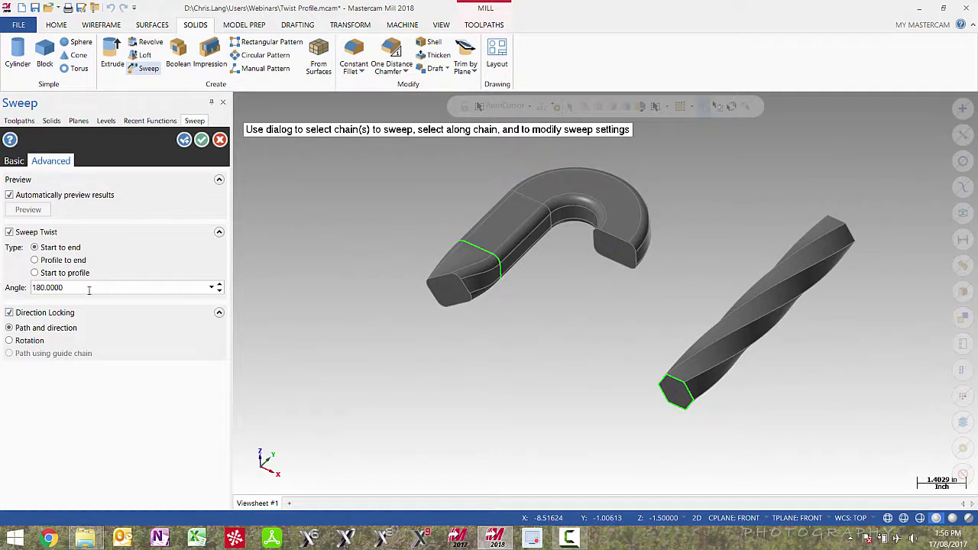
- Set the hexagonal bar's twist angle to 720 and accept the sweep
{"action": "left_click_drag", "start_coordinate": [88, 287], "coordinate": [3, 289]}
{"action": "type", "text": "720"}
{"action": "key", "text": "Return"}
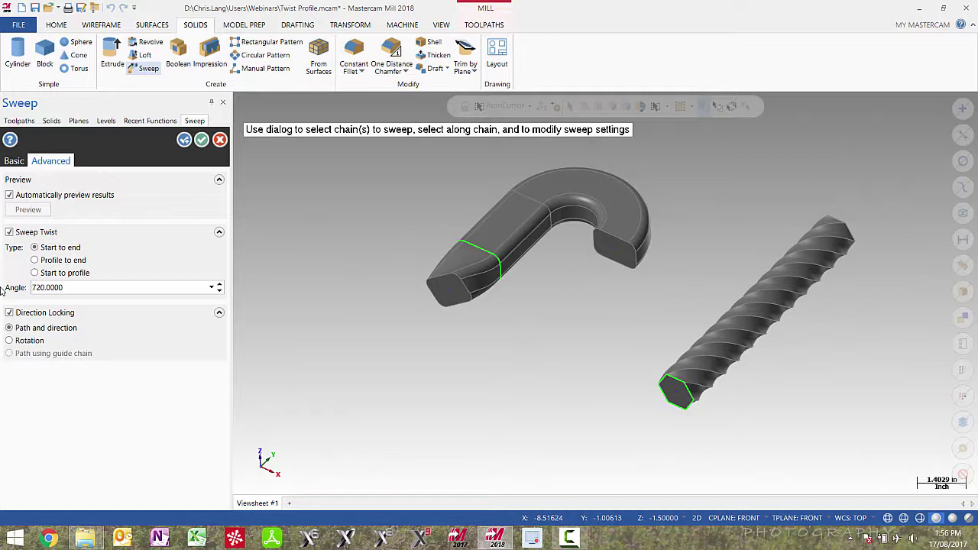
{"action": "left_click", "coordinate": [201, 140]}
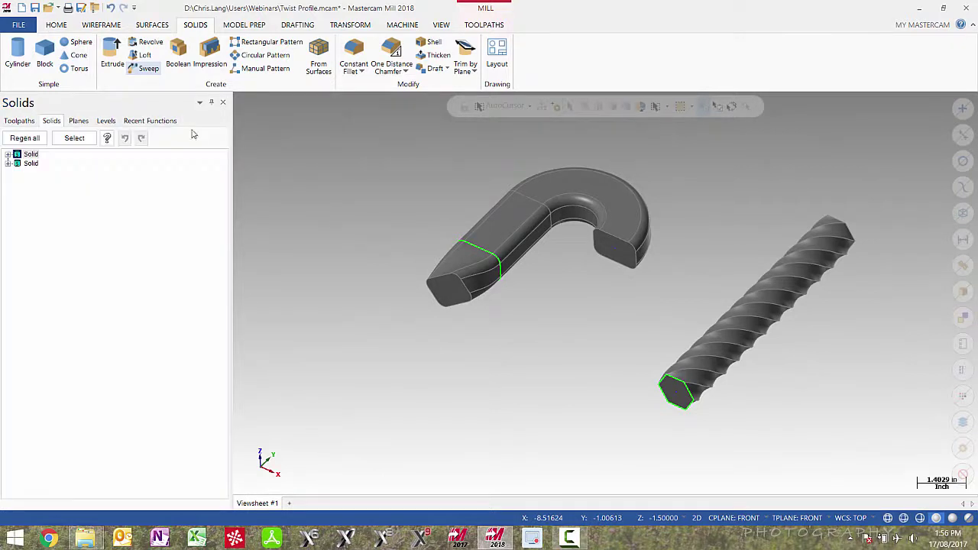
- Open the recent file Sweep Direction2018.mcam without saving the changes to Twist Profile.mcam
{"action": "left_click", "coordinate": [58, 9]}
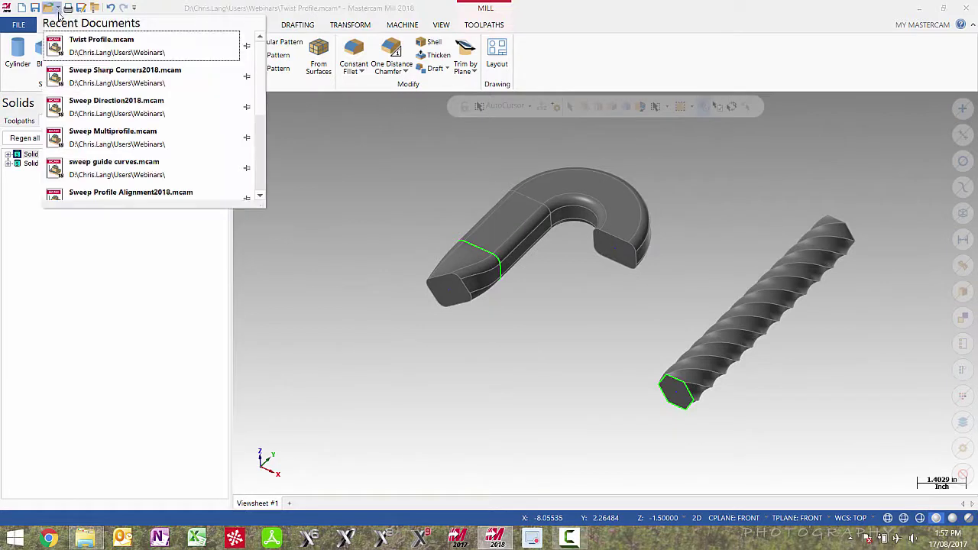
{"action": "left_click", "coordinate": [107, 111]}
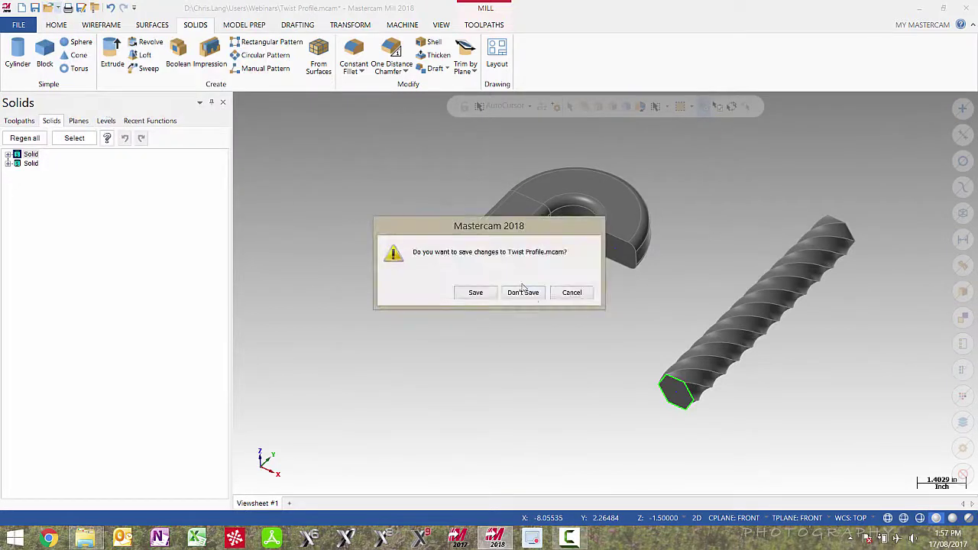
{"action": "left_click", "coordinate": [531, 295]}
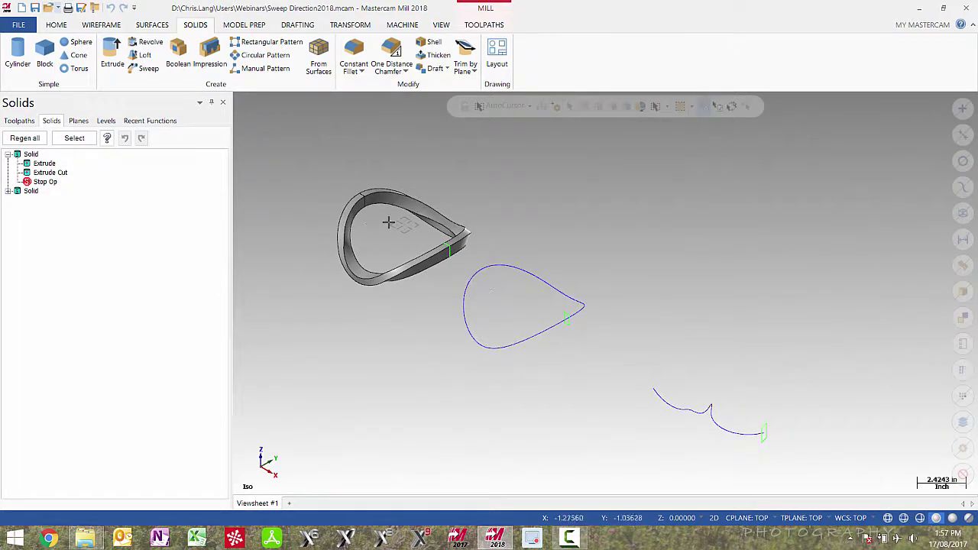
- Sweep the small rectangular profile along the closed teardrop-shaped path
{"action": "scroll", "coordinate": [355, 231], "scroll_direction": "up", "scroll_amount": 5}
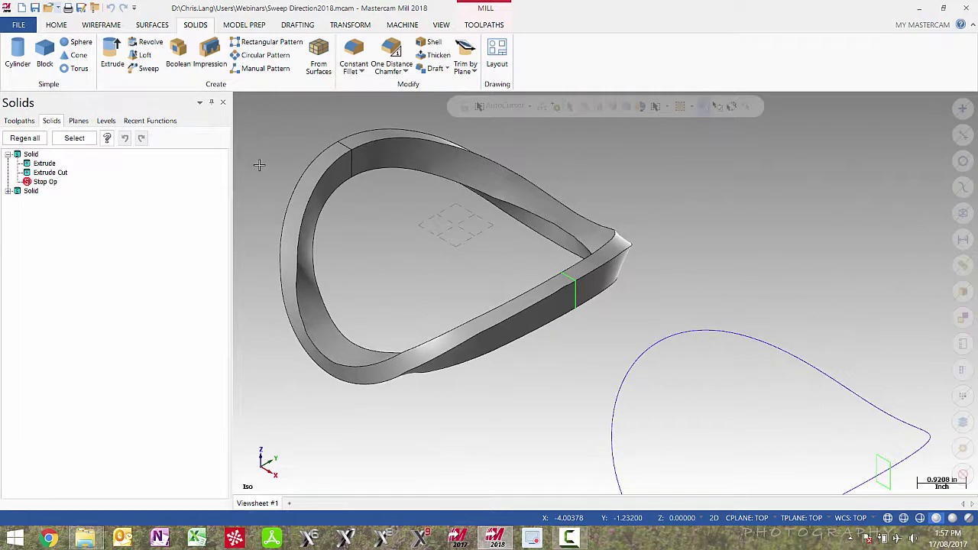
{"action": "middle_click_drag", "start_coordinate": [681, 402], "coordinate": [576, 247]}
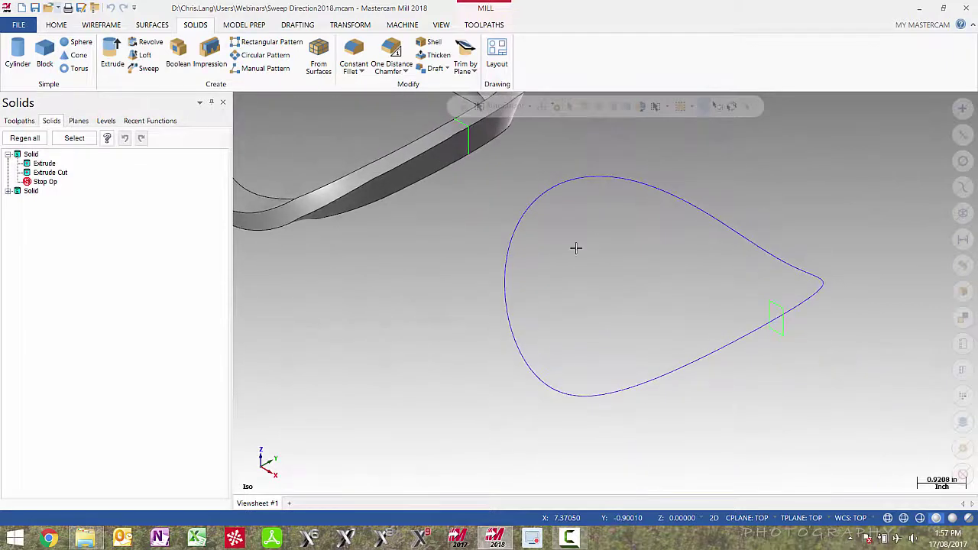
{"action": "left_click", "coordinate": [145, 70]}
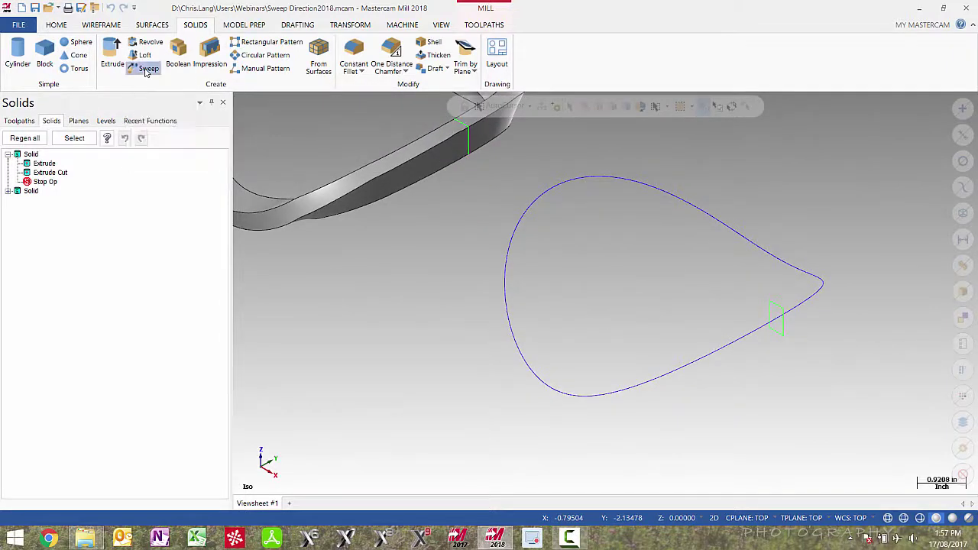
{"action": "left_click", "coordinate": [777, 307]}
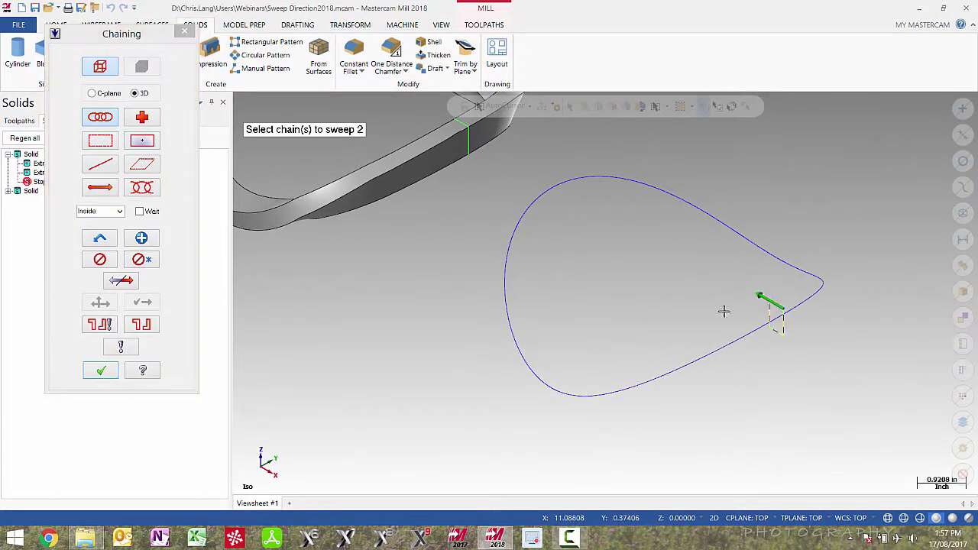
{"action": "key", "text": "Return"}
{"action": "left_click", "coordinate": [798, 305]}
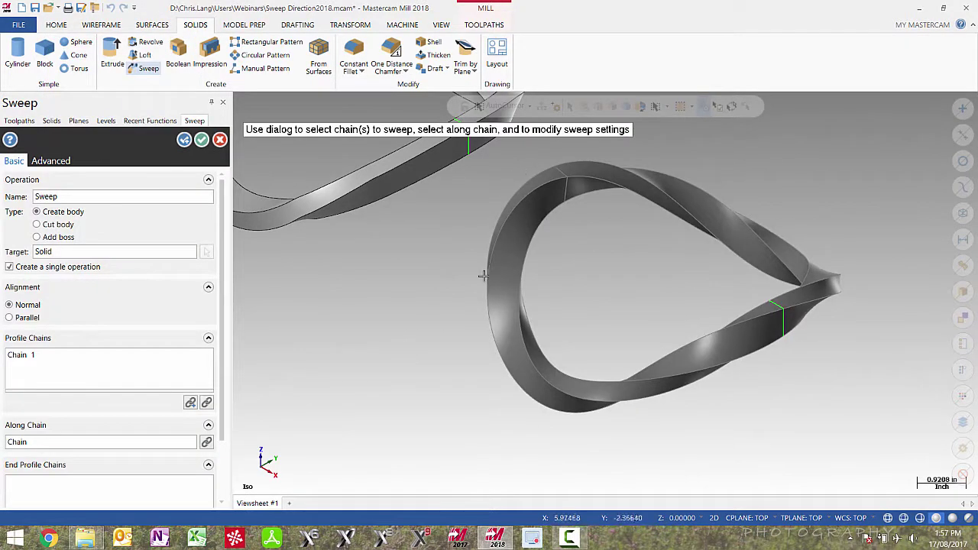
- Turn off Sweep Twist for the teardrop sweep and compare the Direction Locking modes, ending on Rotation
{"action": "left_click", "coordinate": [61, 160]}
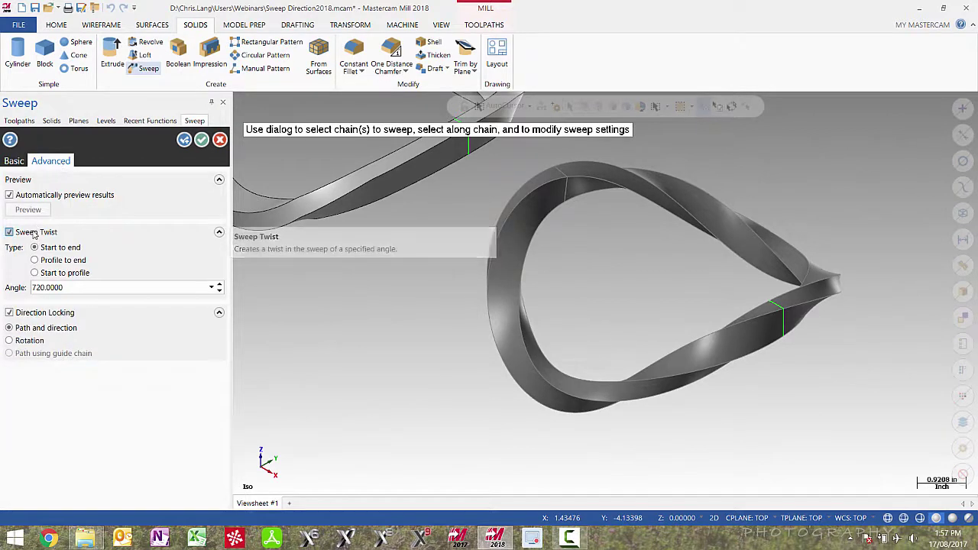
{"action": "left_click", "coordinate": [9, 231]}
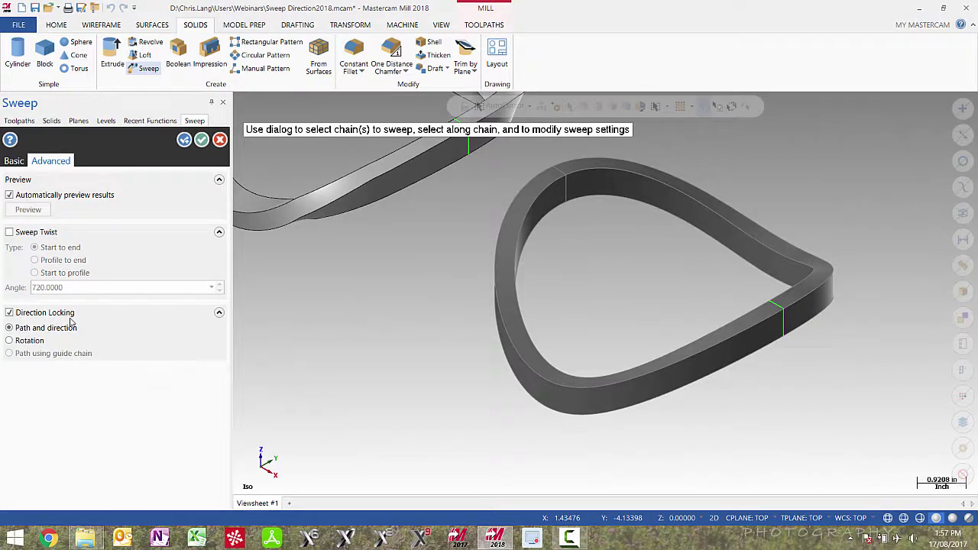
{"action": "left_click", "coordinate": [31, 343]}
{"action": "left_click", "coordinate": [37, 330]}
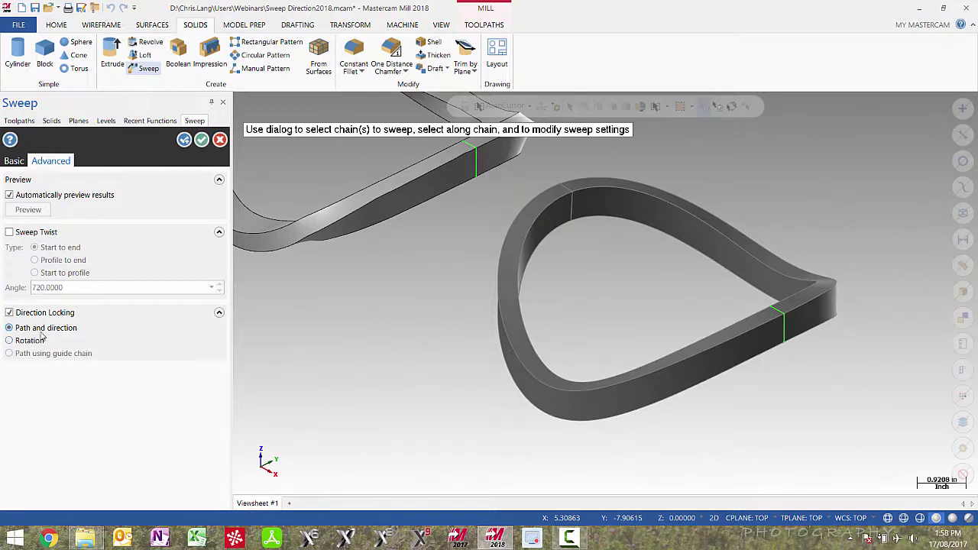
{"action": "left_click", "coordinate": [31, 343]}
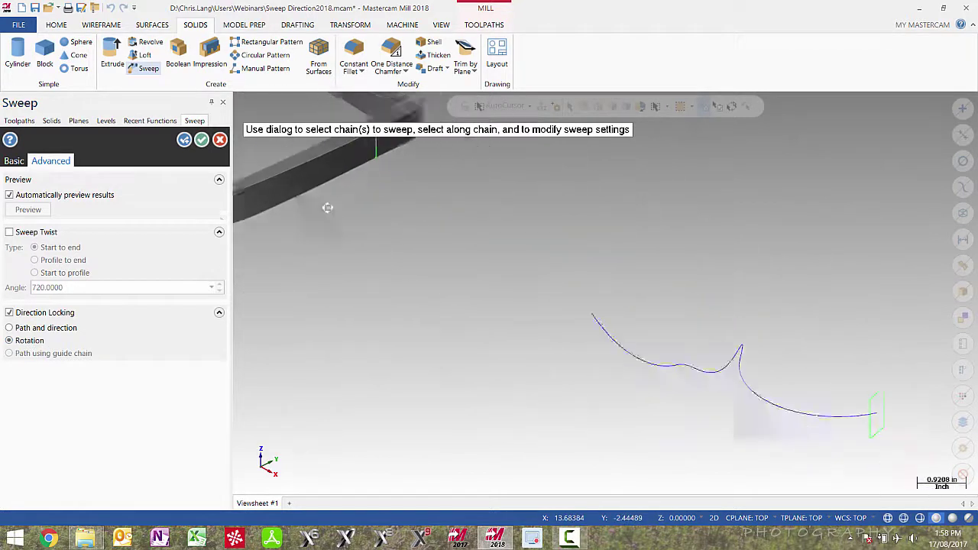
- Examine the open wavy path and the rectangular profile at its end from different angles
{"action": "mouse_move", "coordinate": [642, 280]}
{"action": "middle_mouse_down"}
{"action": "mouse_move", "coordinate": [588, 328]}
{"action": "mouse_move", "coordinate": [604, 321]}
{"action": "middle_mouse_up"}
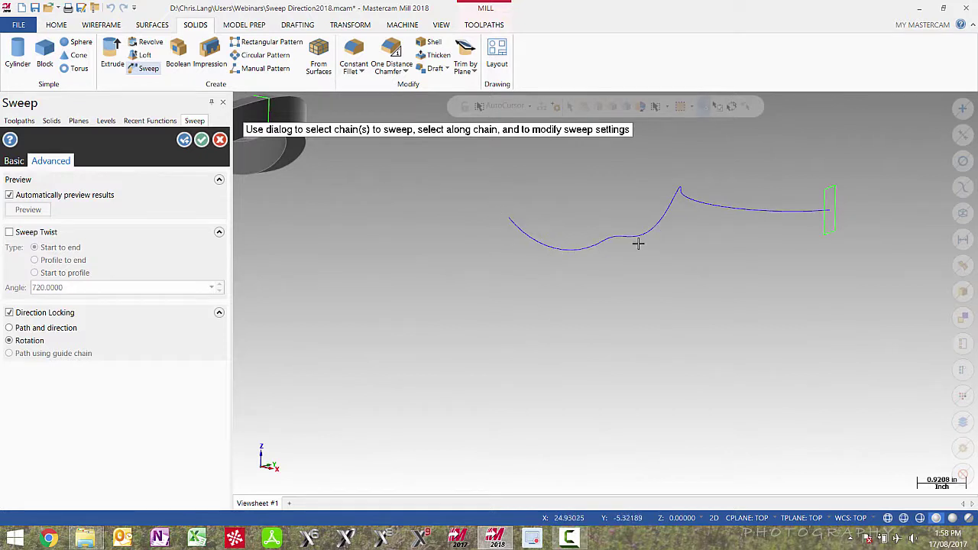
{"action": "mouse_move", "coordinate": [637, 242]}
{"action": "middle_mouse_down"}
{"action": "mouse_move", "coordinate": [615, 253]}
{"action": "mouse_move", "coordinate": [607, 279]}
{"action": "mouse_move", "coordinate": [608, 266]}
{"action": "middle_mouse_up"}
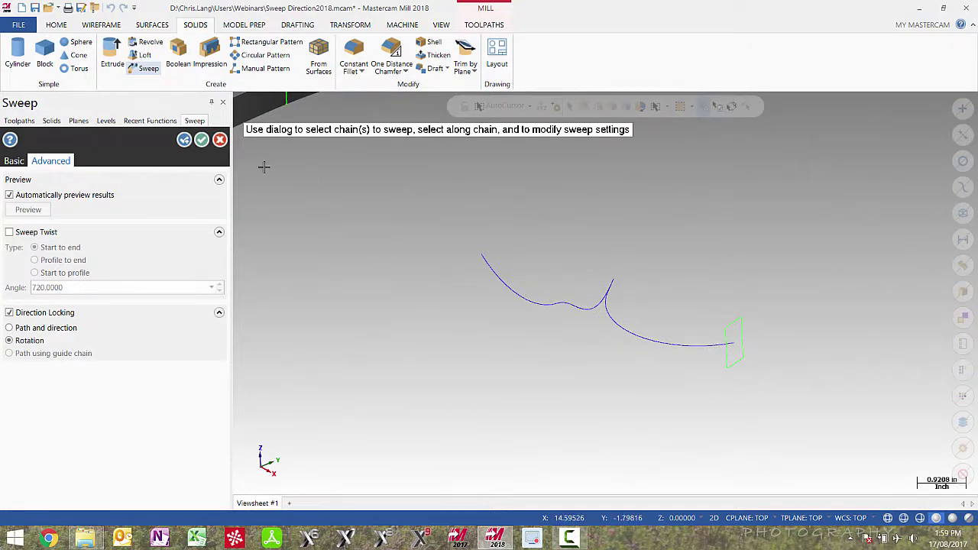
- Accept the teardrop sweep and sweep the rectangular profile along the open wavy path with Parallel alignment
{"action": "left_click", "coordinate": [185, 139]}
{"action": "left_click", "coordinate": [735, 315]}
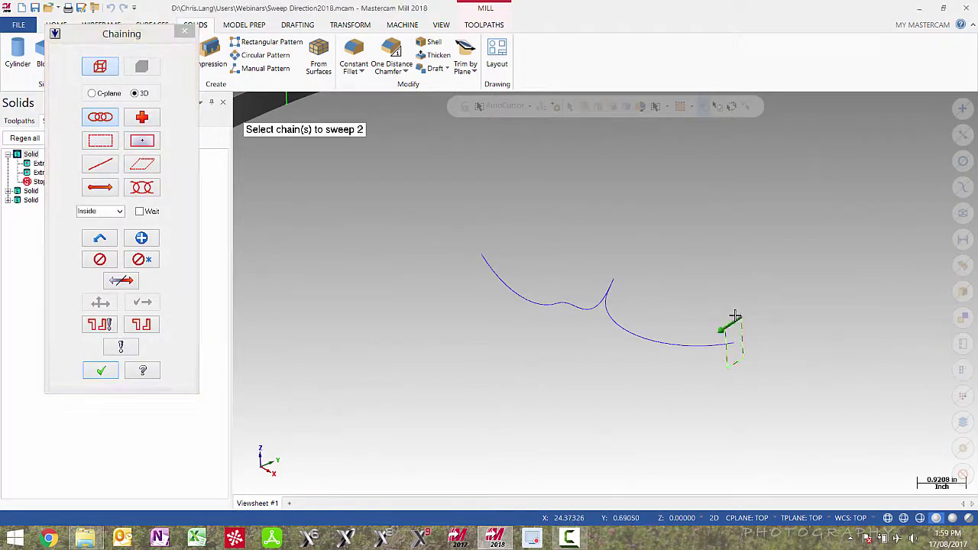
{"action": "left_click", "coordinate": [101, 370]}
{"action": "left_click", "coordinate": [709, 341]}
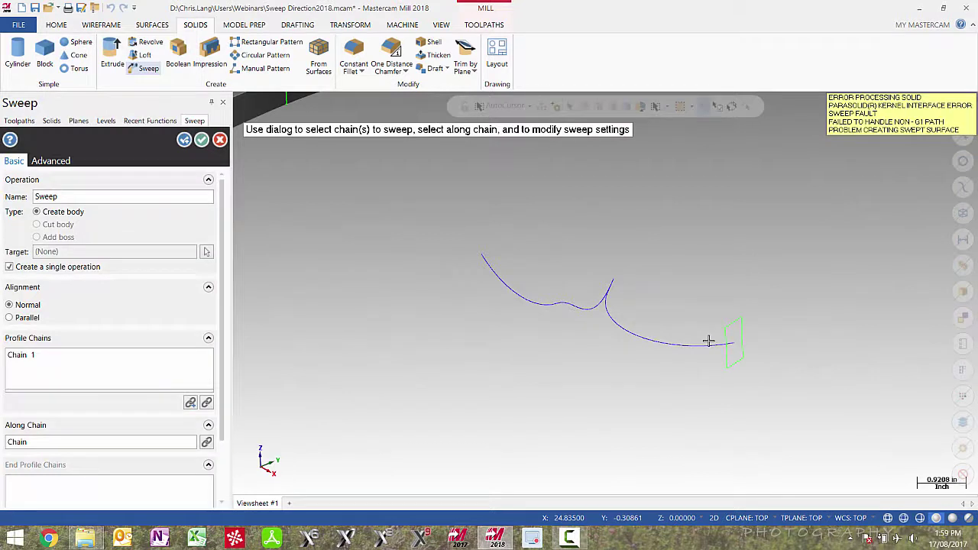
{"action": "left_click", "coordinate": [28, 321]}
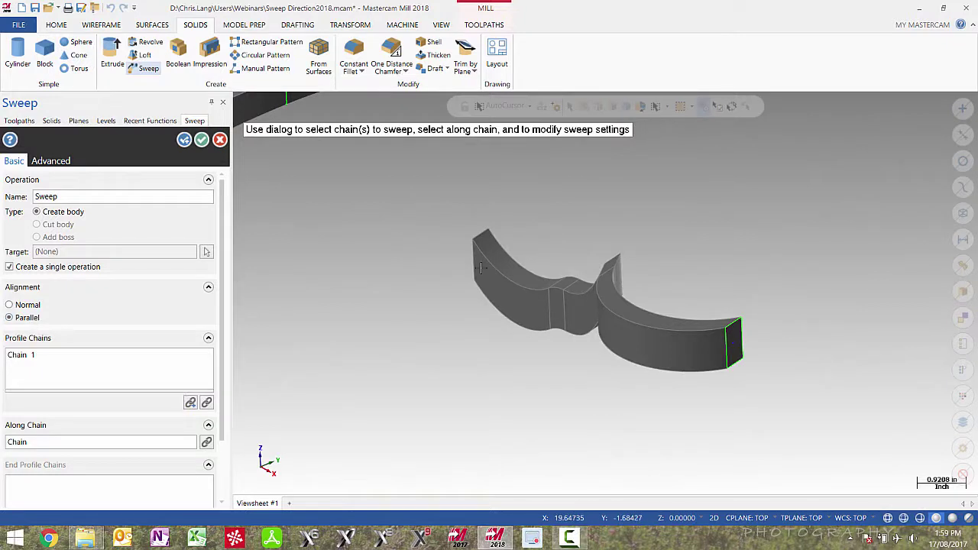
- Compare the Path and direction and Rotation locking modes on the wavy sweep, and create it with Path and direction
{"action": "left_click", "coordinate": [59, 163]}
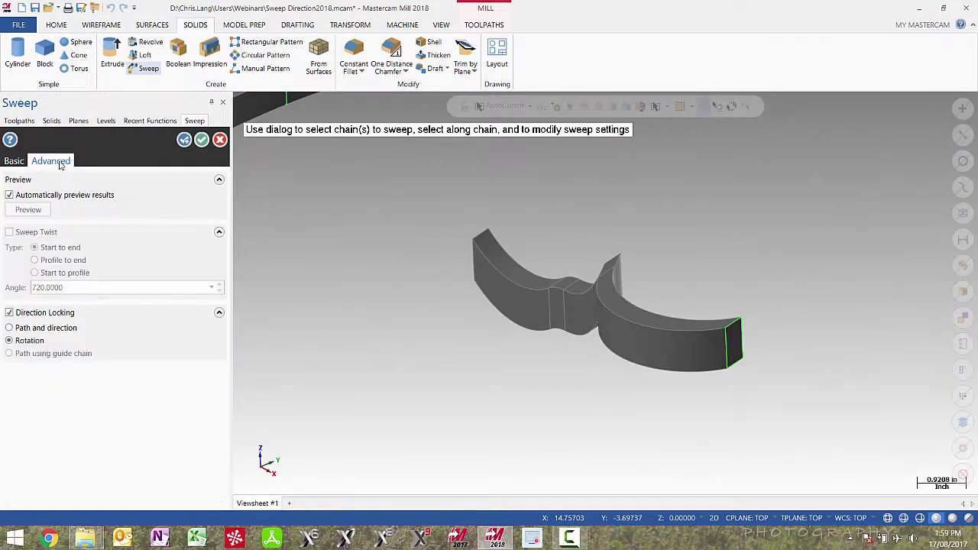
{"action": "left_click", "coordinate": [35, 330]}
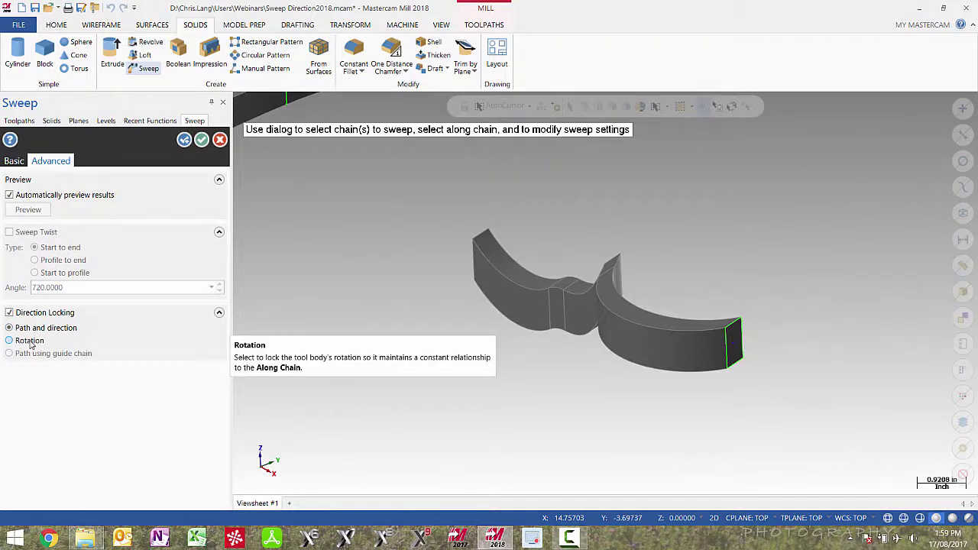
{"action": "left_click", "coordinate": [31, 343]}
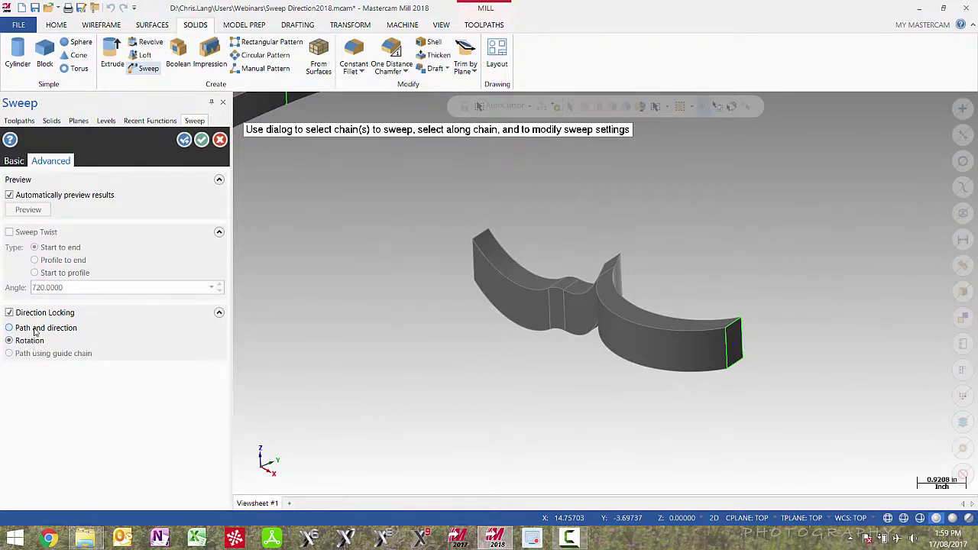
{"action": "left_click", "coordinate": [35, 330]}
{"action": "left_click", "coordinate": [14, 160]}
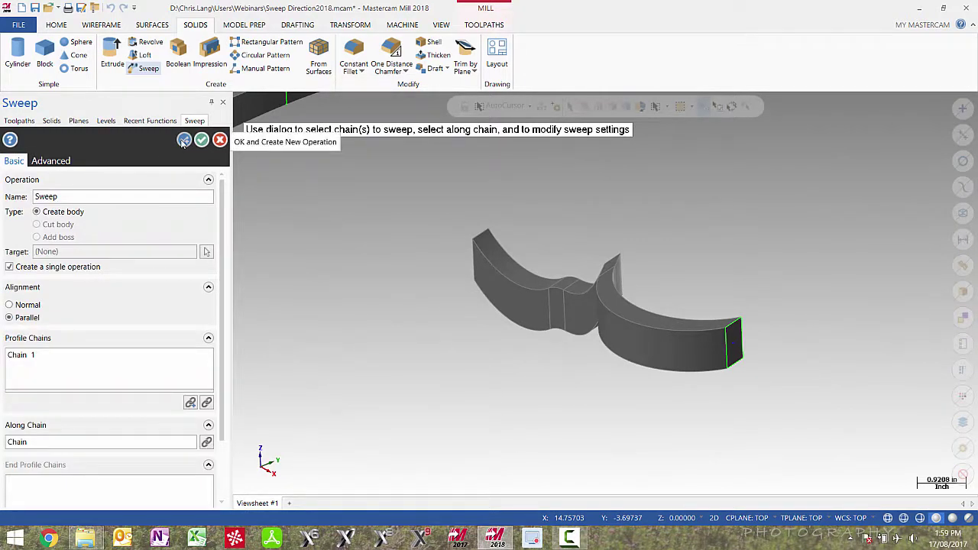
{"action": "left_click", "coordinate": [202, 139]}
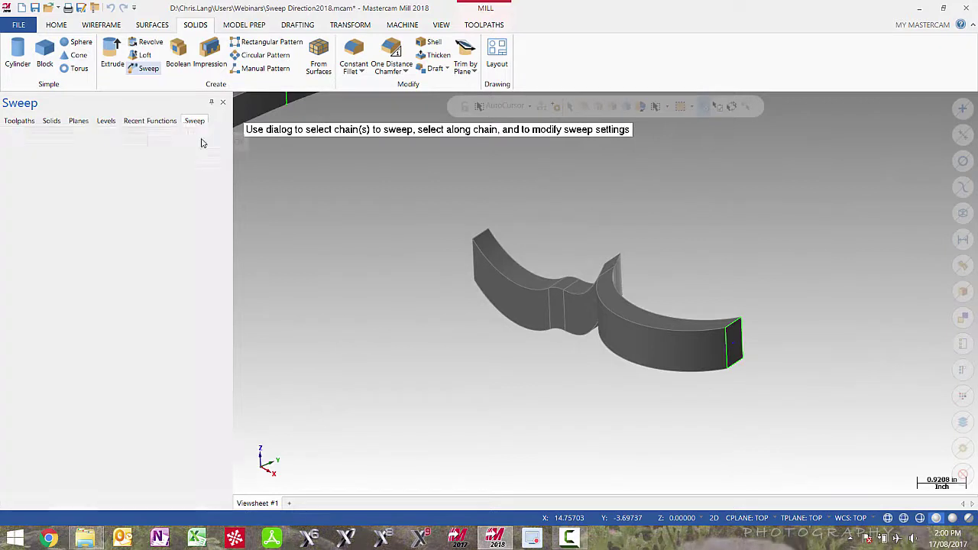
- Open the recent file sweep guide curves.mcam without saving the changes to Sweep Direction2018.mcam
{"action": "left_click", "coordinate": [58, 7]}
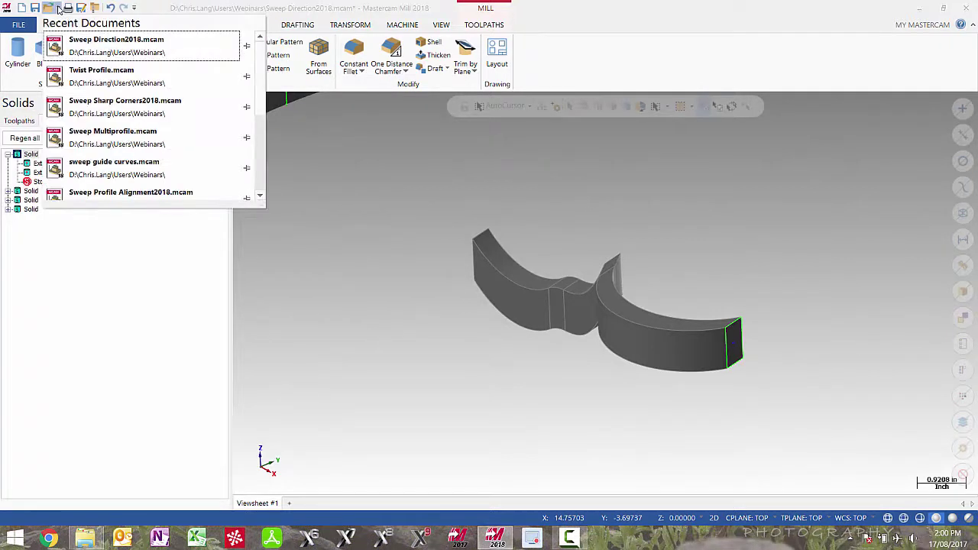
{"action": "left_click", "coordinate": [130, 168]}
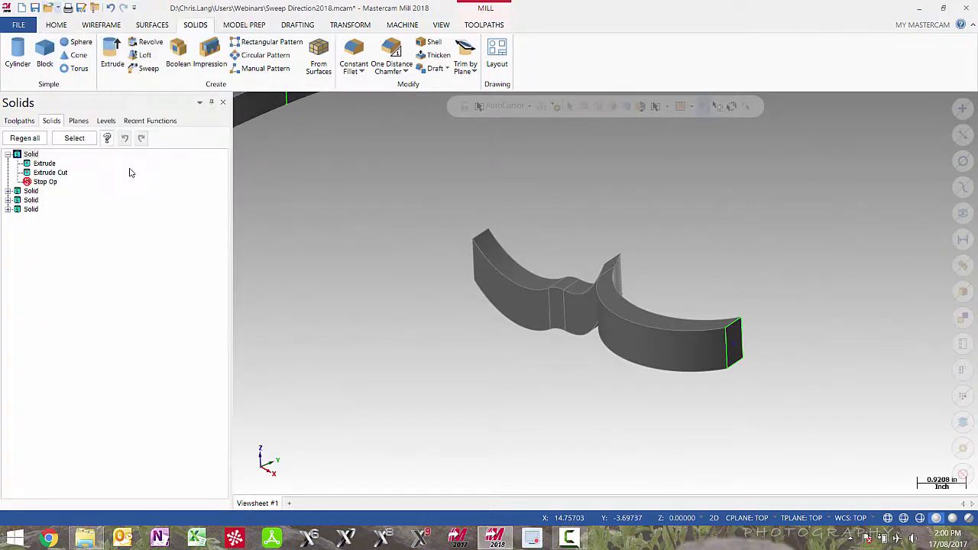
{"action": "left_click", "coordinate": [522, 292]}
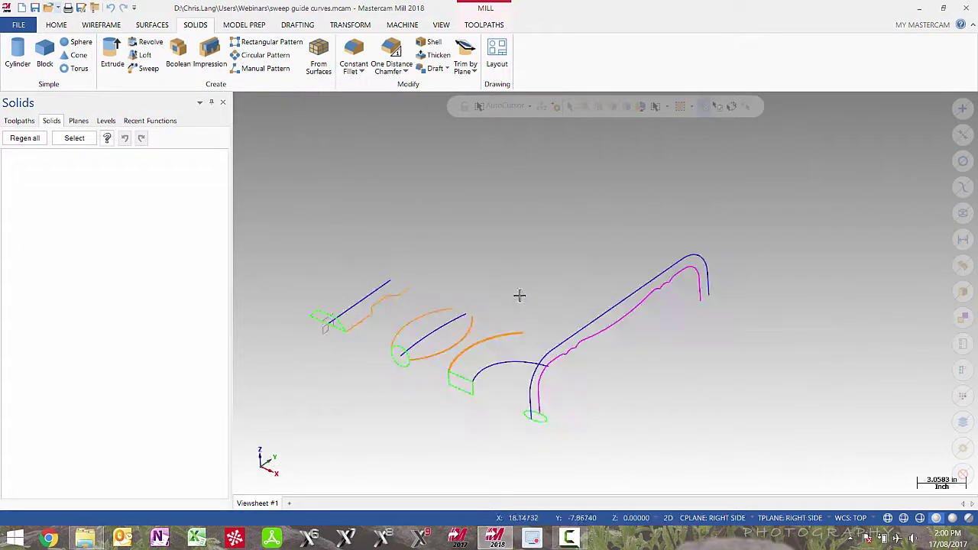
- Sweep the trapezoidal profile along the straight blue line starting at its lower edge
{"action": "middle_click_drag", "start_coordinate": [428, 300], "coordinate": [605, 247]}
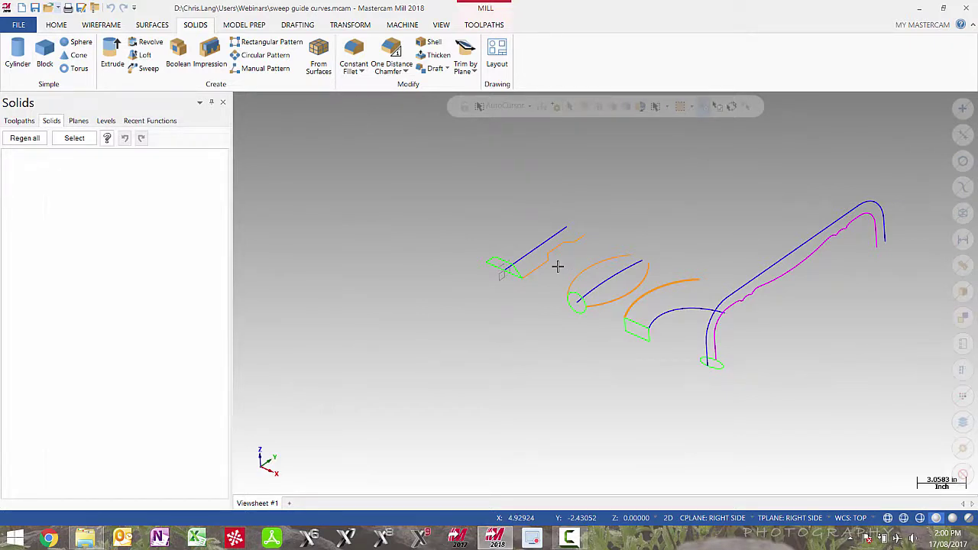
{"action": "scroll", "coordinate": [504, 269], "scroll_direction": "up", "scroll_amount": 5}
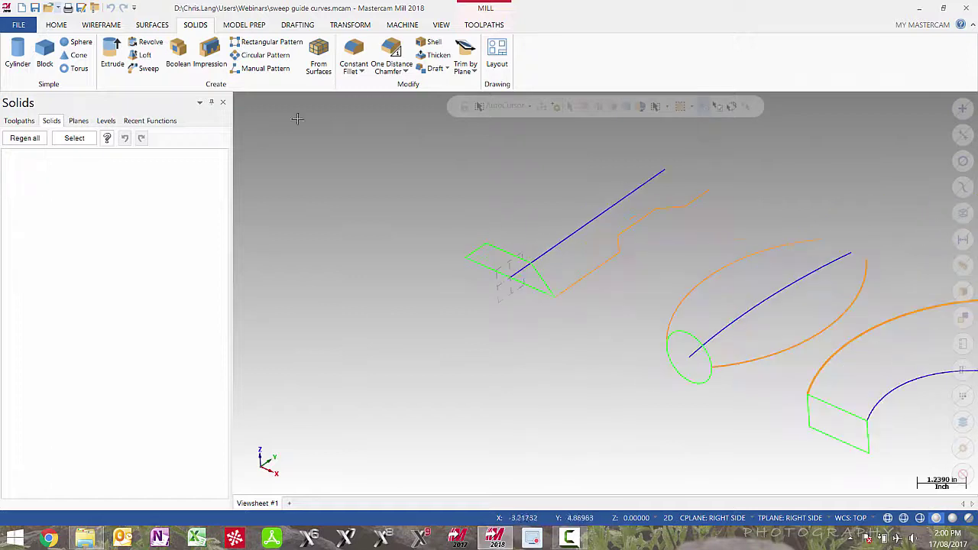
{"action": "left_click", "coordinate": [145, 68]}
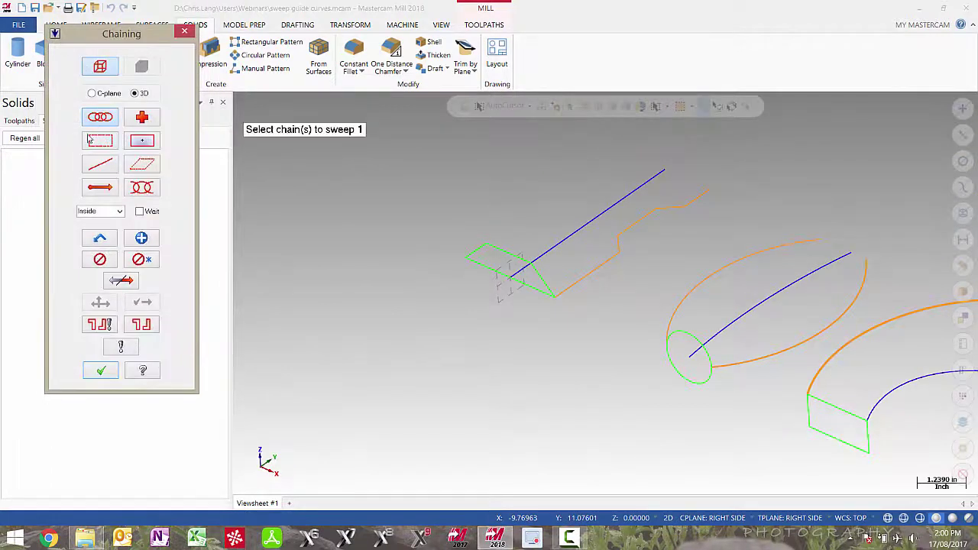
{"action": "left_click", "coordinate": [526, 261]}
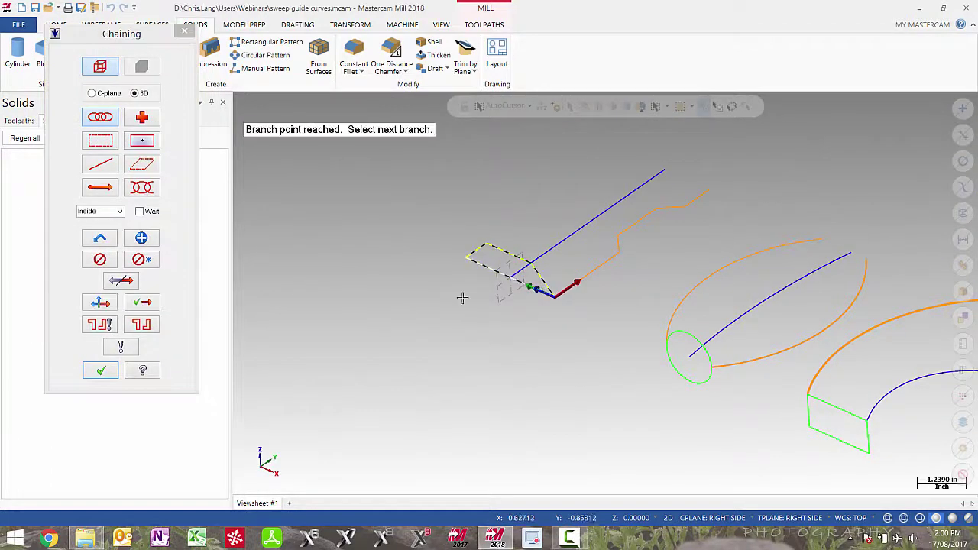
{"action": "left_click", "coordinate": [116, 371]}
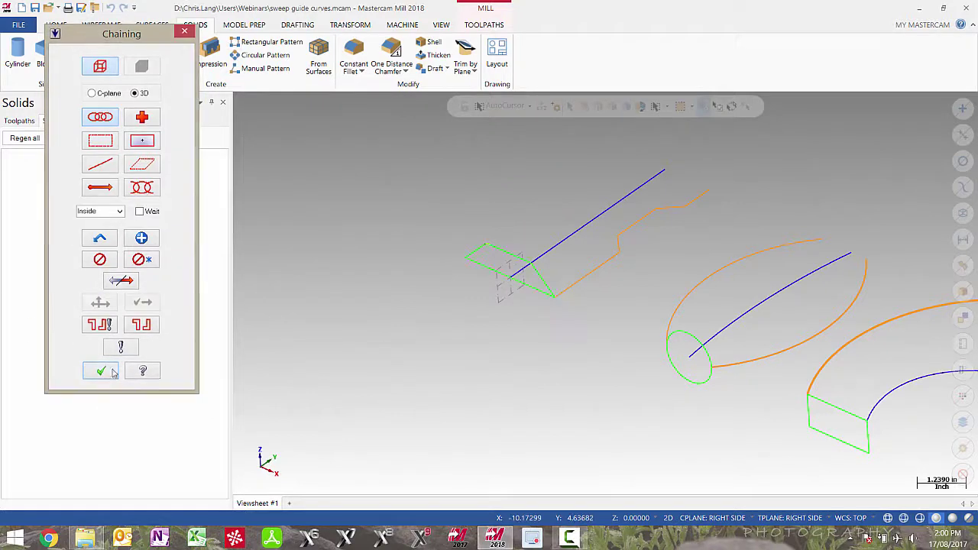
{"action": "left_click", "coordinate": [527, 266]}
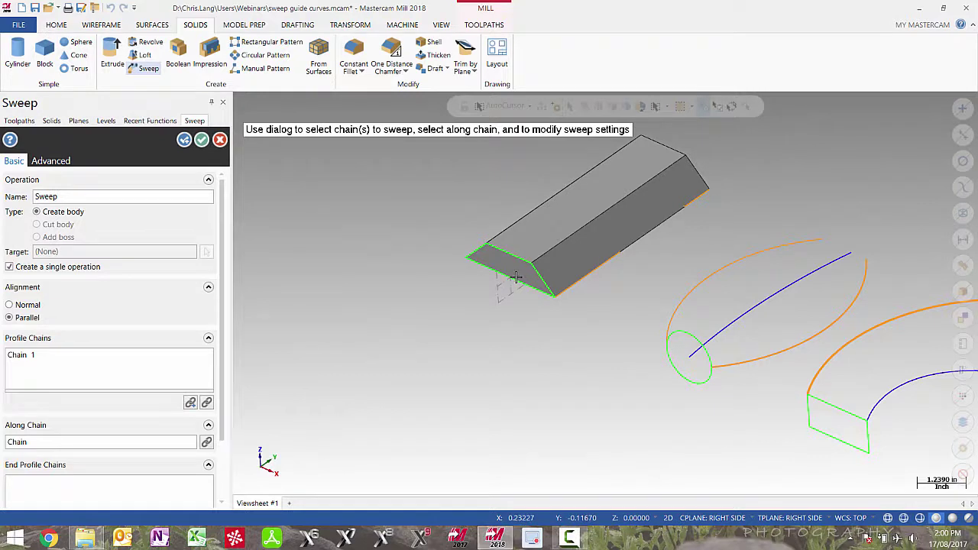
- Add the jagged orange curve as the guide chain of the trapezoidal sweep
{"action": "scroll", "coordinate": [152, 458], "scroll_direction": "down", "scroll_amount": 3}
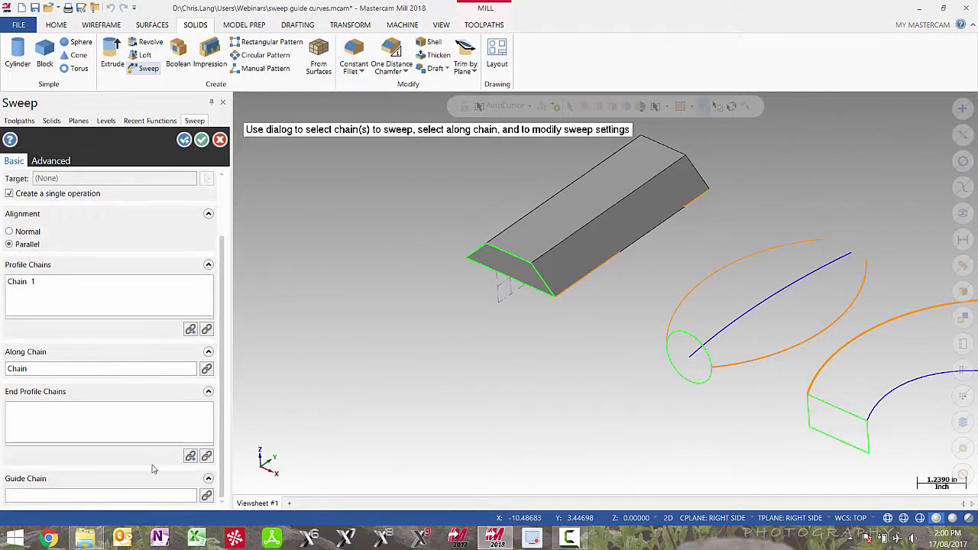
{"action": "left_click", "coordinate": [206, 496]}
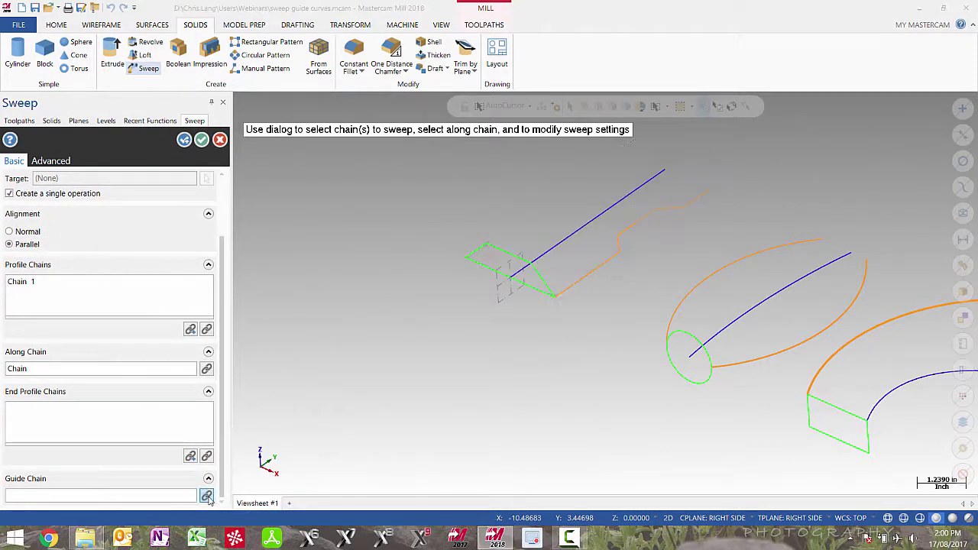
{"action": "left_click", "coordinate": [568, 292]}
{"action": "left_click", "coordinate": [103, 372]}
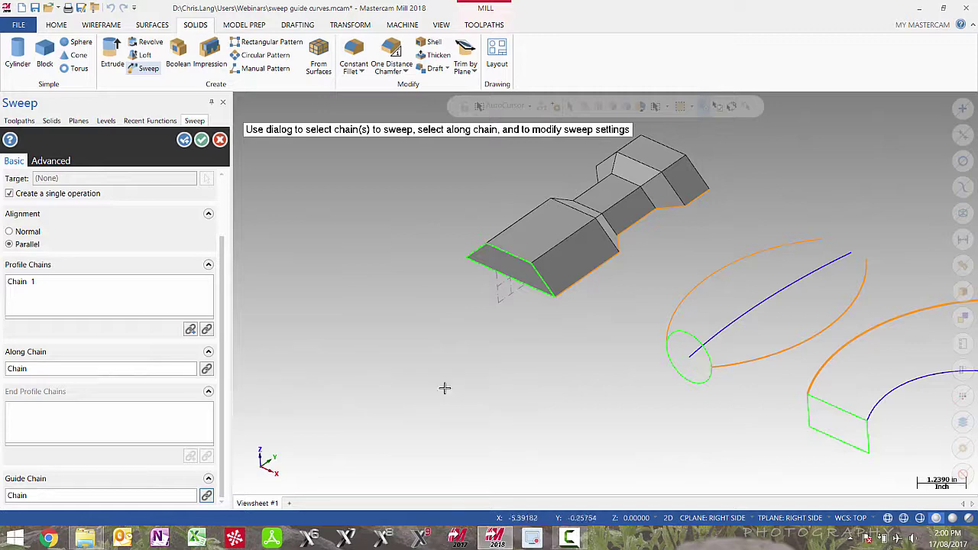
- Accept the trapezoidal sweep and sweep the circular profile along the lower orange arc, chaining both as single entities
{"action": "middle_click_drag", "start_coordinate": [640, 421], "coordinate": [394, 350], "text": "ctrl"}
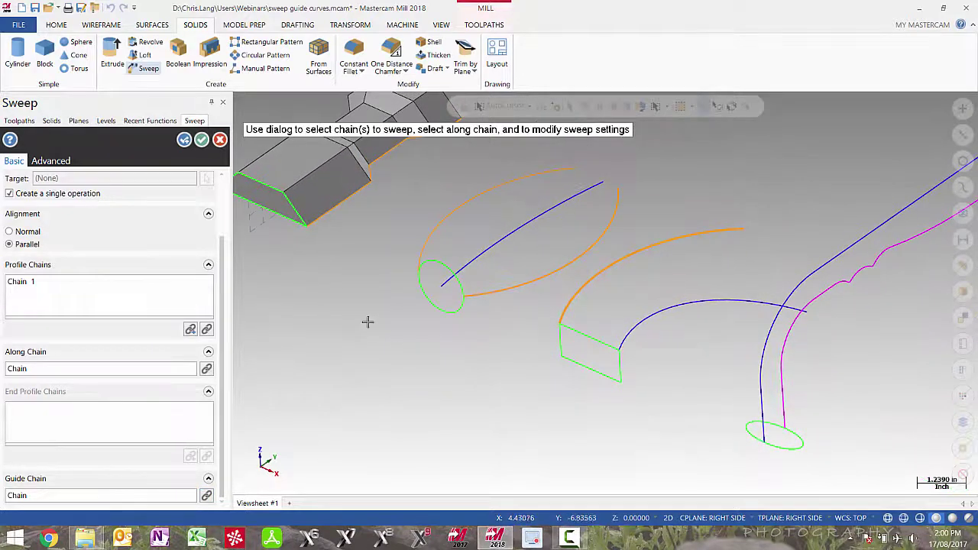
{"action": "left_click", "coordinate": [184, 140]}
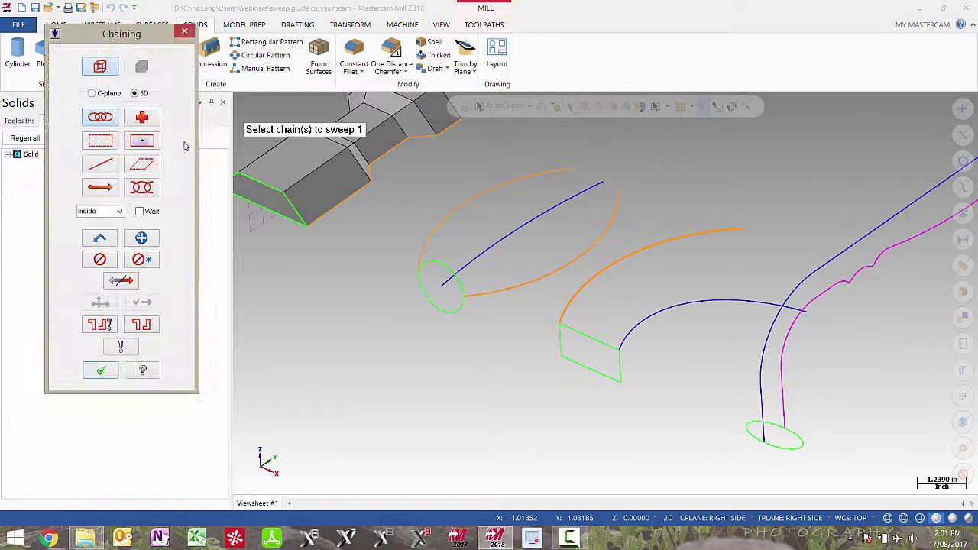
{"action": "left_click", "coordinate": [100, 164]}
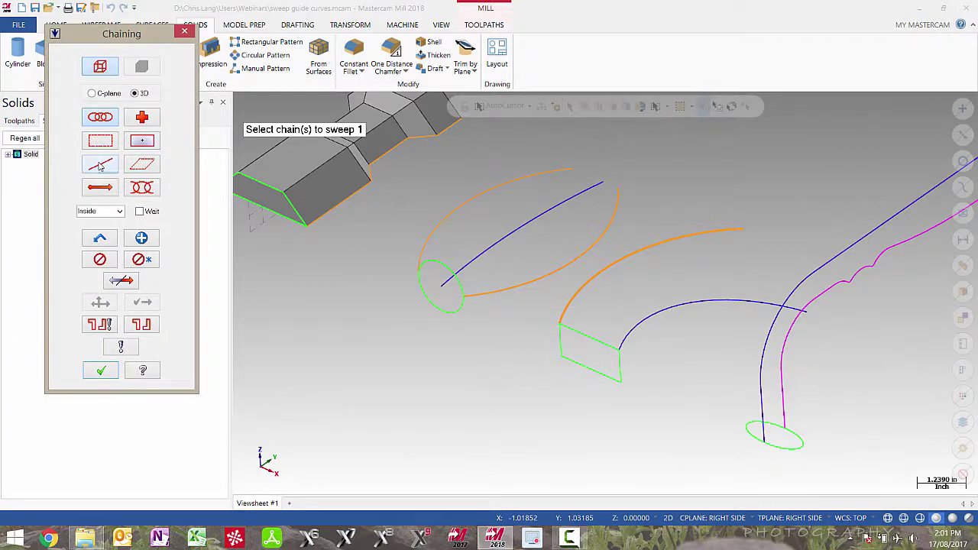
{"action": "left_click", "coordinate": [458, 295]}
{"action": "left_click", "coordinate": [100, 370]}
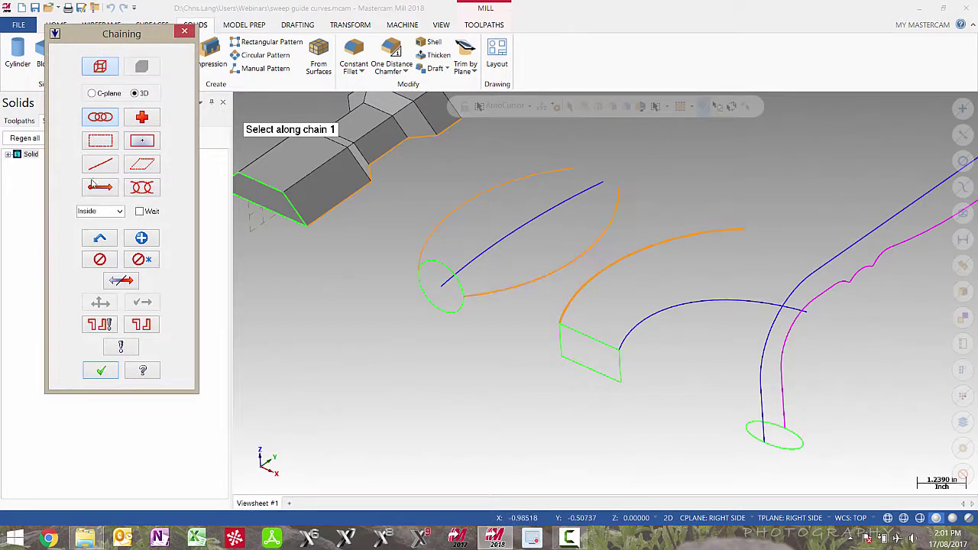
{"action": "left_click", "coordinate": [94, 165]}
{"action": "left_click", "coordinate": [467, 295]}
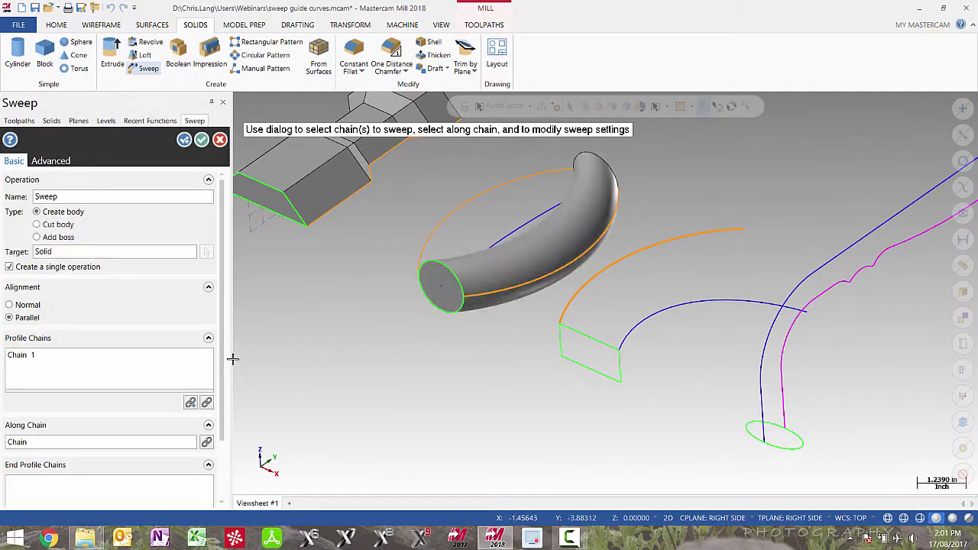
- Try the blue centre curve as the circular sweep's guide chain, keeping Parallel alignment
{"action": "left_click", "coordinate": [10, 305]}
{"action": "left_click_drag", "start_coordinate": [222, 367], "coordinate": [222, 431]}
{"action": "left_click", "coordinate": [206, 498]}
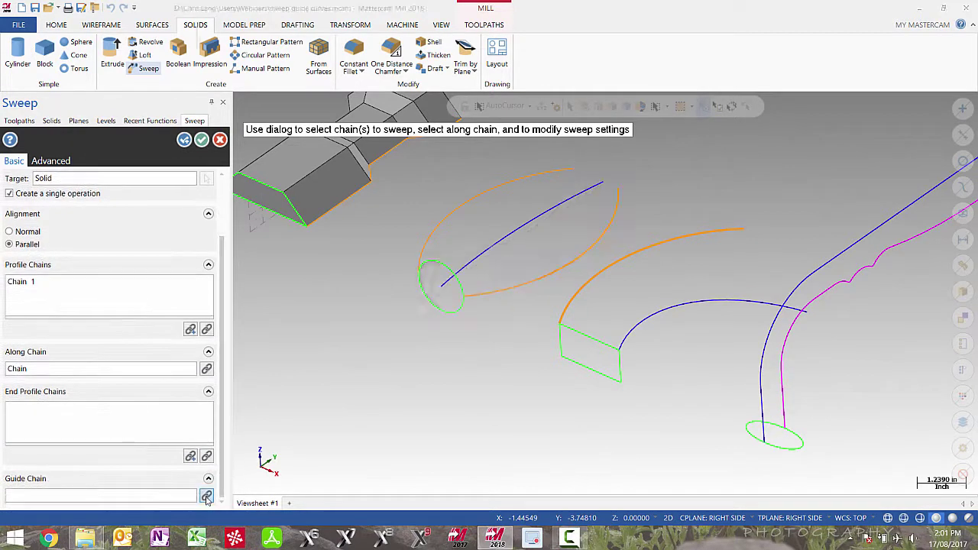
{"action": "left_click", "coordinate": [524, 229]}
{"action": "key", "text": "Return"}
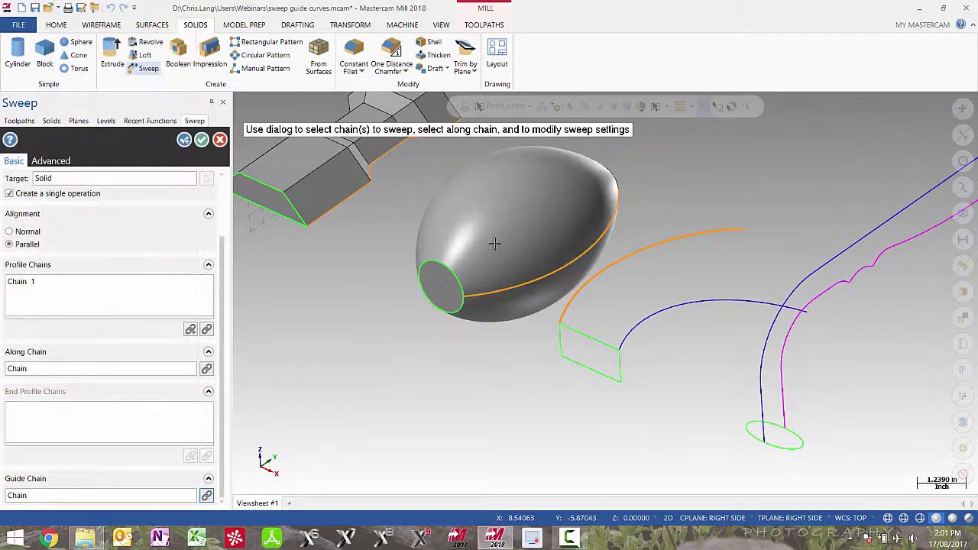
- Turn on translucent shading and examine the circular sweep against its curves from different angles
{"action": "middle_click_drag", "start_coordinate": [474, 207], "coordinate": [472, 241]}
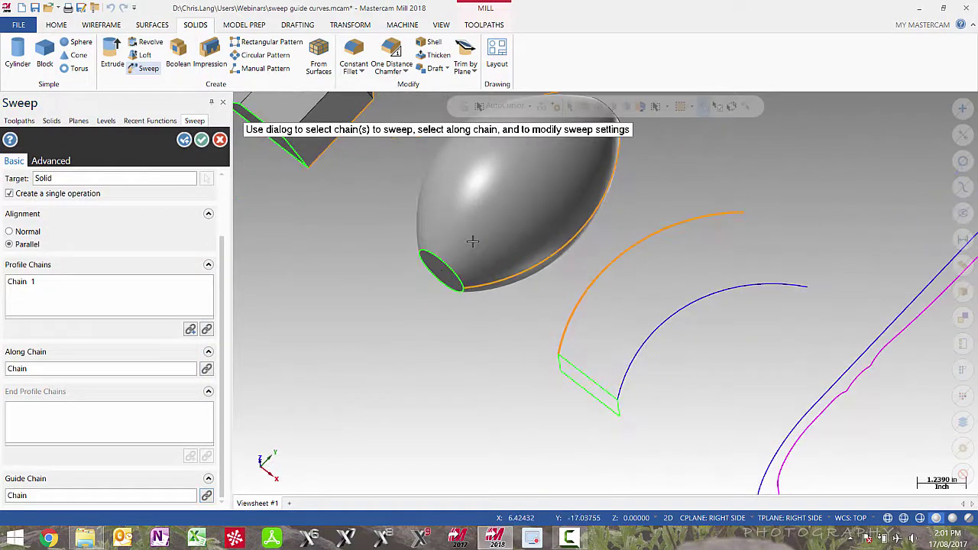
{"action": "middle_click_drag", "start_coordinate": [485, 206], "coordinate": [528, 298]}
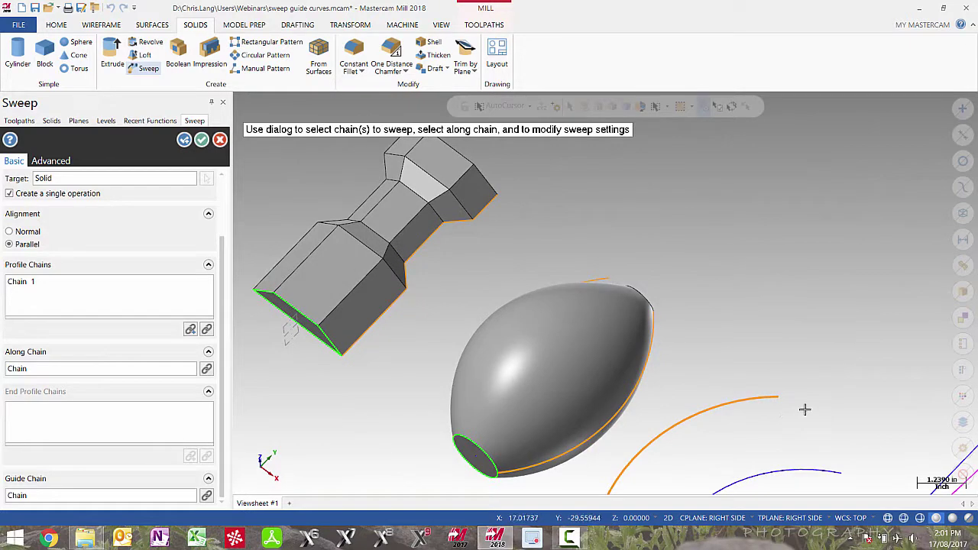
{"action": "left_click", "coordinate": [969, 520]}
{"action": "mouse_move", "coordinate": [548, 321]}
{"action": "middle_mouse_down"}
{"action": "mouse_move", "coordinate": [551, 356]}
{"action": "mouse_move", "coordinate": [551, 301]}
{"action": "middle_mouse_up"}
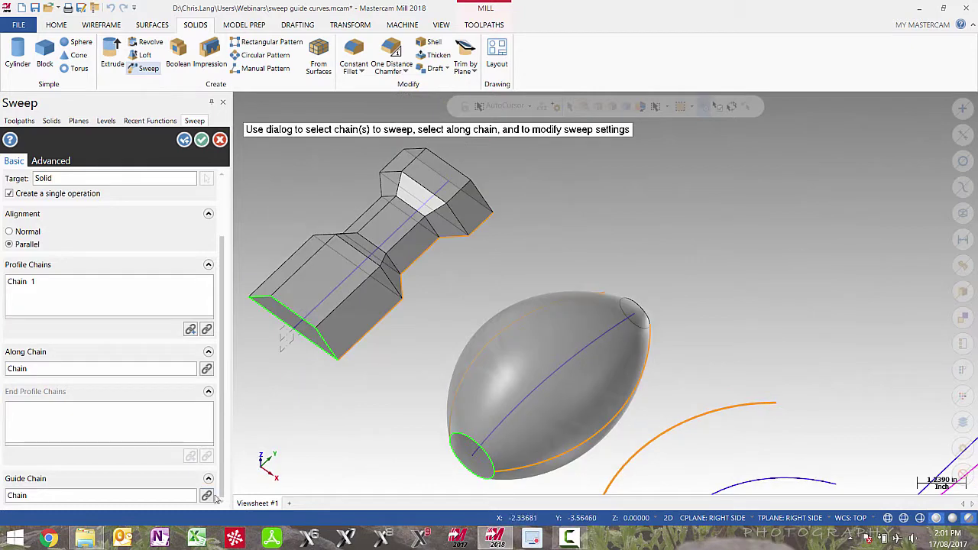
- Replace the circular sweep's guide chain with the upper orange arc and inspect the resulting shape
{"action": "left_click", "coordinate": [207, 496]}
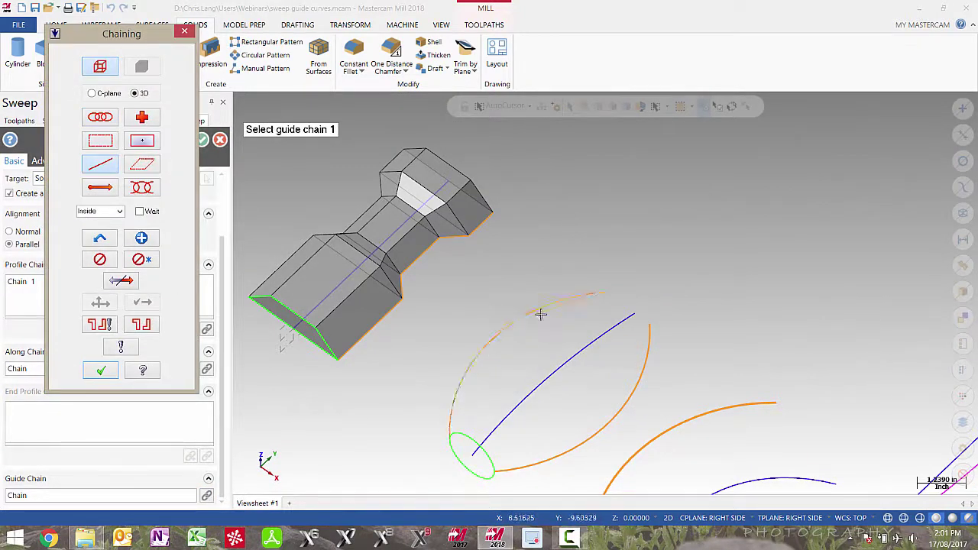
{"action": "left_click", "coordinate": [449, 409]}
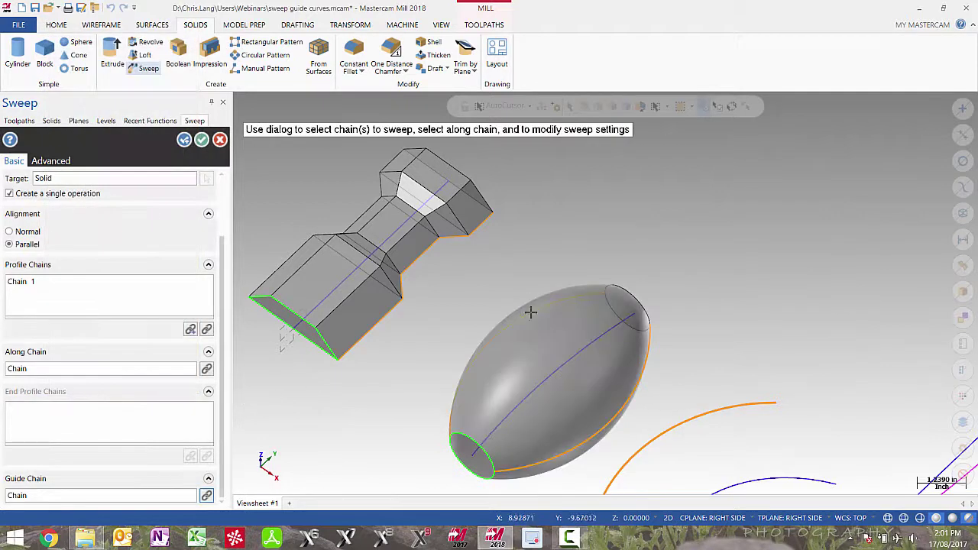
{"action": "middle_click_drag", "start_coordinate": [530, 311], "coordinate": [493, 382]}
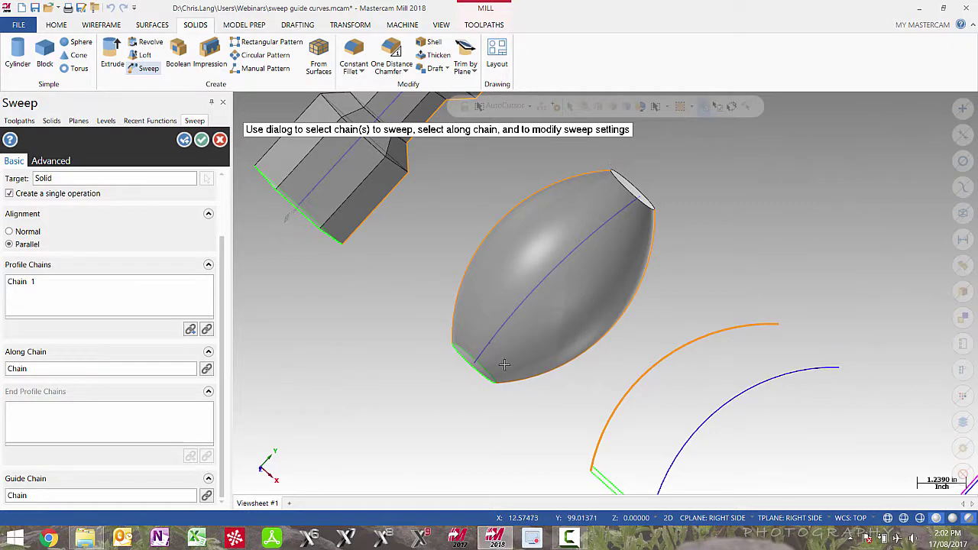
{"action": "middle_click_drag", "start_coordinate": [507, 366], "coordinate": [525, 323]}
- Accept the barrel-shaped sweep and sweep the rectangular profile along the neighbouring orange arc, chaining the arc as a single entity
{"action": "middle_click_drag", "start_coordinate": [672, 371], "coordinate": [557, 214]}
{"action": "left_click", "coordinate": [189, 142]}
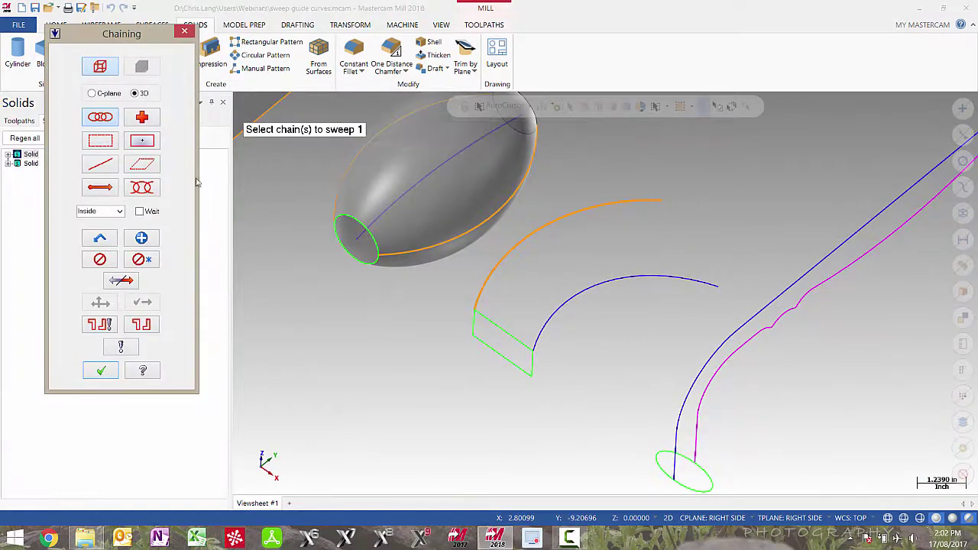
{"action": "left_click", "coordinate": [482, 323]}
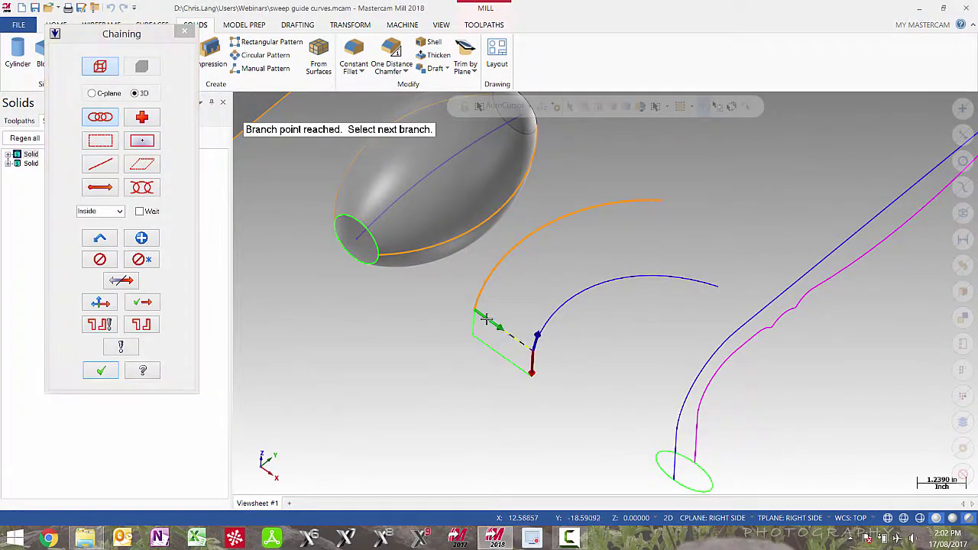
{"action": "left_click", "coordinate": [531, 363]}
{"action": "left_click", "coordinate": [96, 373]}
{"action": "left_click", "coordinate": [97, 372]}
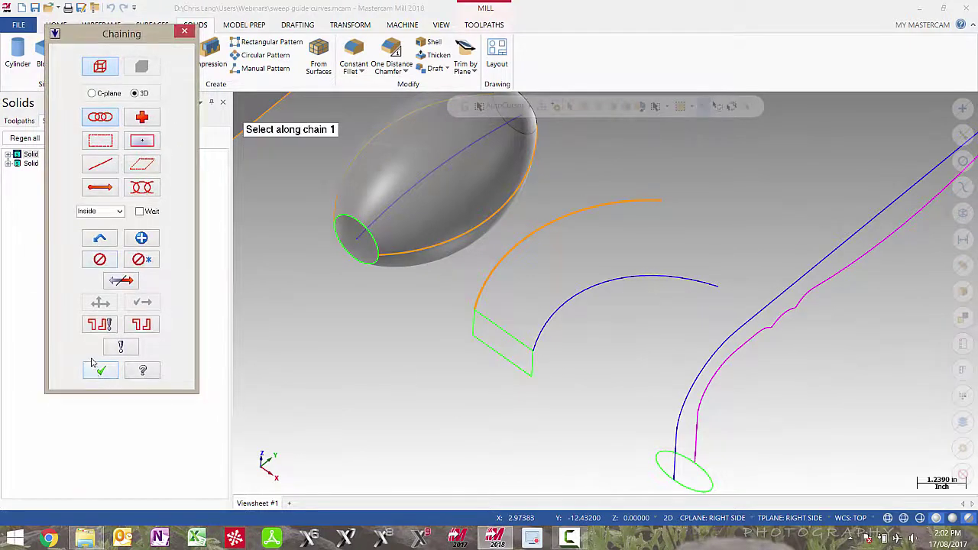
{"action": "left_click", "coordinate": [100, 164]}
{"action": "left_click", "coordinate": [472, 295]}
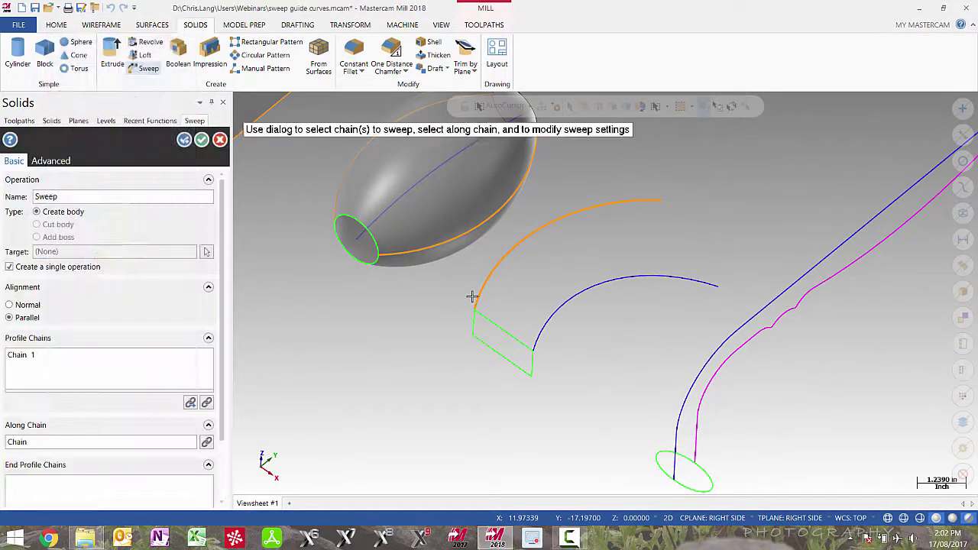
{"action": "mouse_move", "coordinate": [459, 380]}
{"action": "middle_mouse_down"}
{"action": "mouse_move", "coordinate": [448, 356]}
{"action": "mouse_move", "coordinate": [465, 380]}
{"action": "middle_mouse_up"}
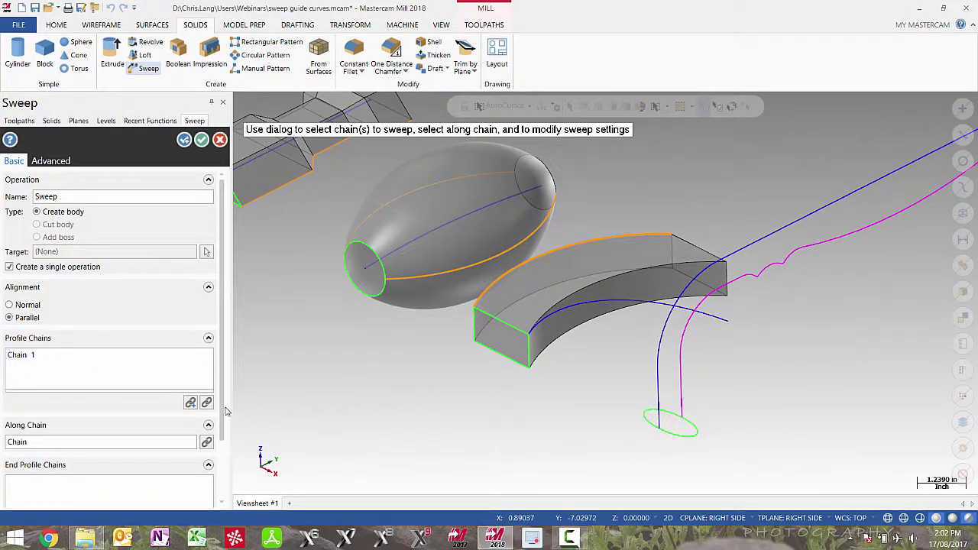
- Set the blue arc beside the rectangular profile as the guide chain of its sweep
{"action": "scroll", "coordinate": [227, 432], "scroll_direction": "down", "scroll_amount": 4}
{"action": "left_click", "coordinate": [207, 495]}
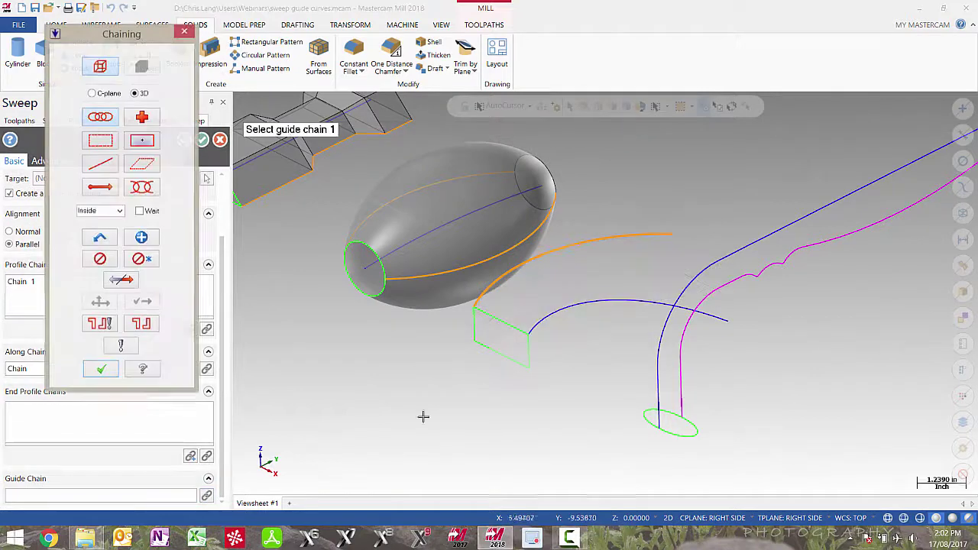
{"action": "left_click", "coordinate": [535, 327]}
{"action": "left_click", "coordinate": [101, 370]}
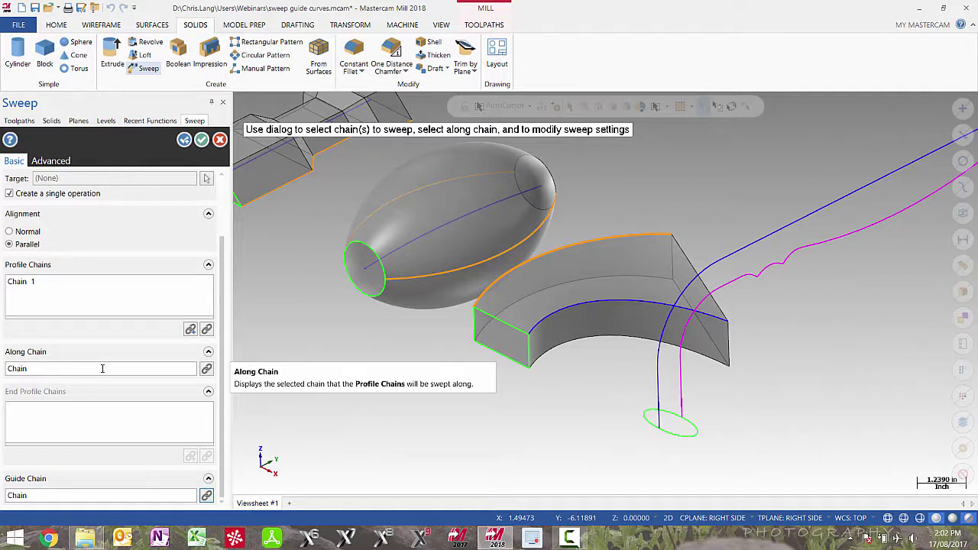
- Accept the rectangular sweep and sweep the elliptical profile along the blue handle path with Normal alignment
{"action": "left_click", "coordinate": [185, 139]}
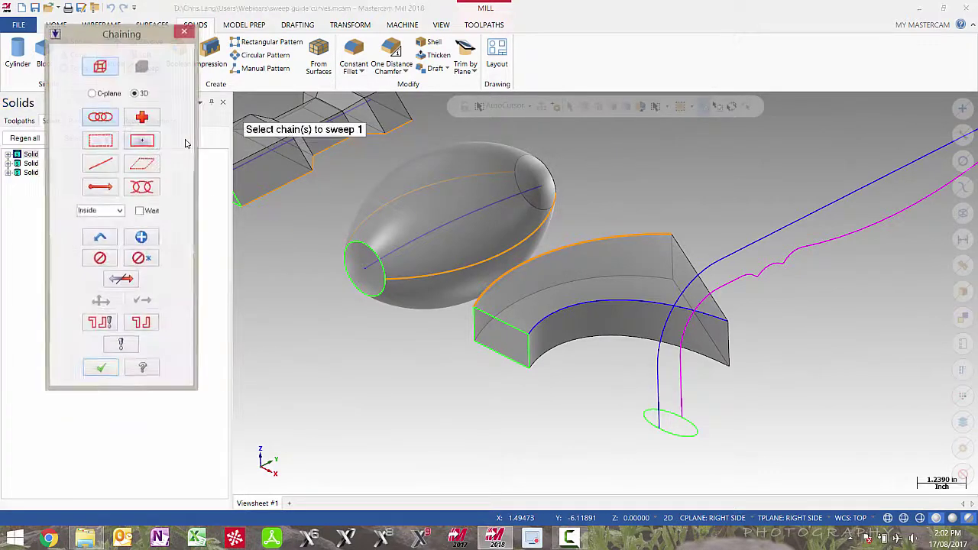
{"action": "left_click", "coordinate": [658, 425]}
{"action": "left_click", "coordinate": [101, 370]}
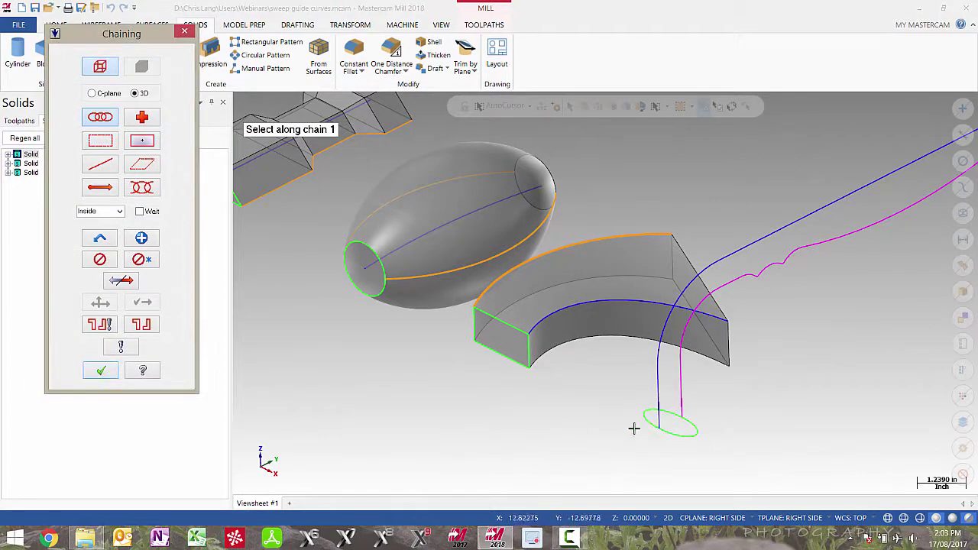
{"action": "left_click", "coordinate": [659, 421]}
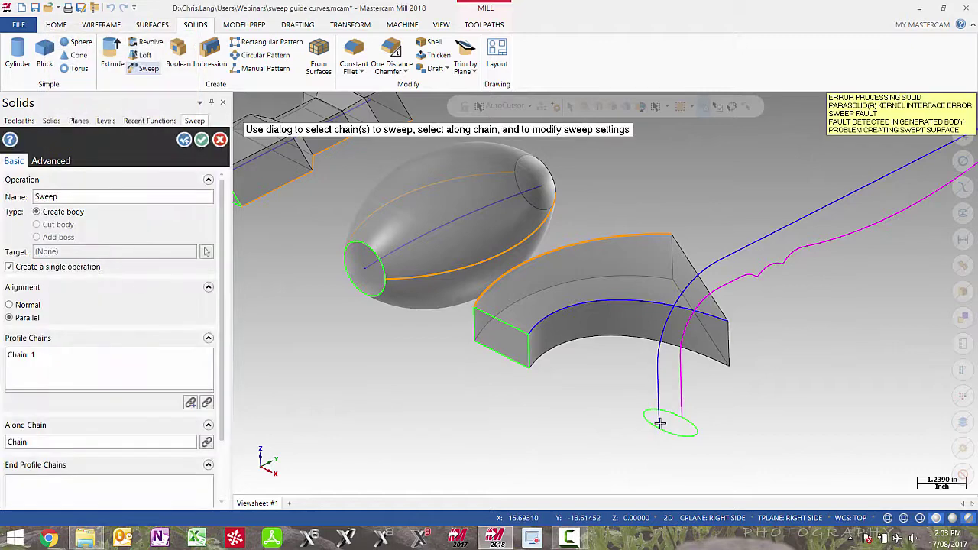
{"action": "left_click", "coordinate": [28, 306]}
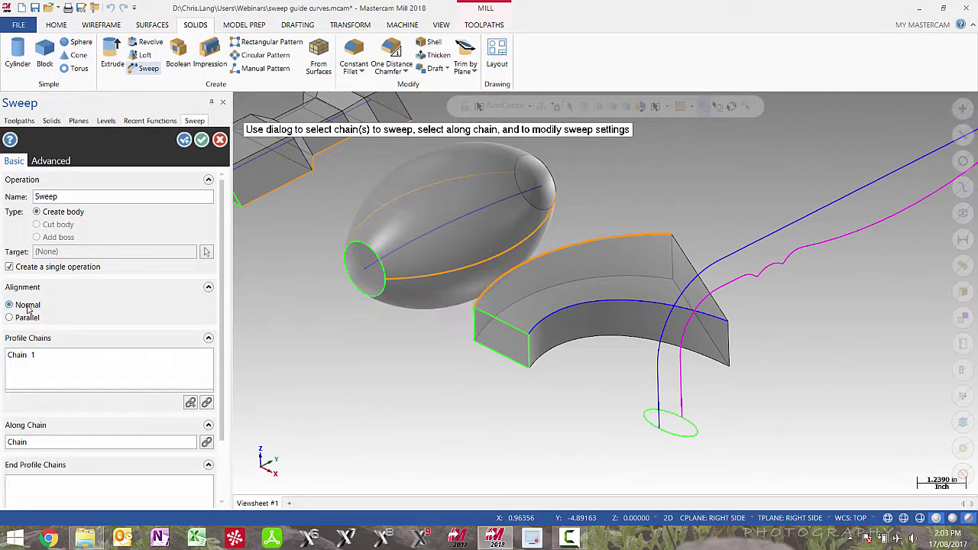
{"action": "scroll", "coordinate": [456, 393], "scroll_direction": "down", "scroll_amount": 5}
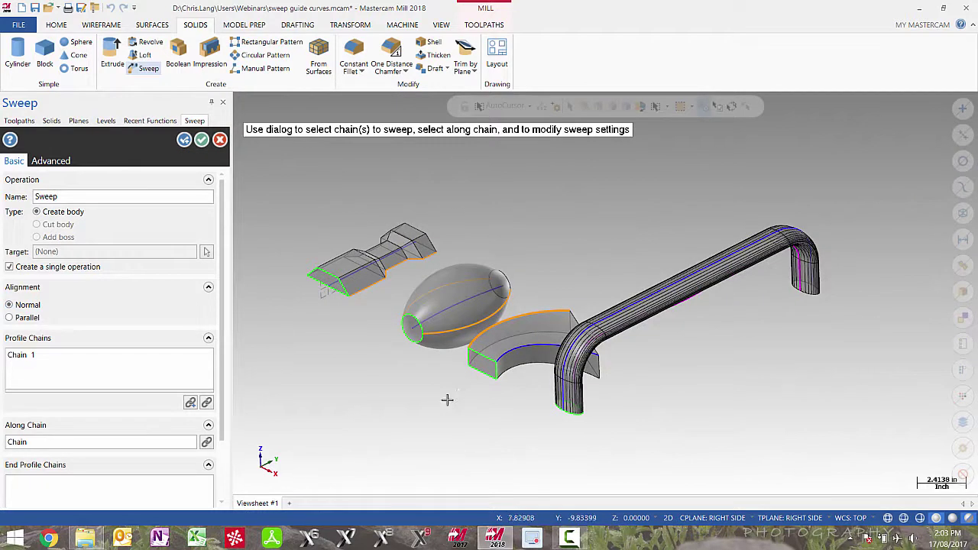
{"action": "middle_click_drag", "start_coordinate": [413, 418], "coordinate": [412, 409]}
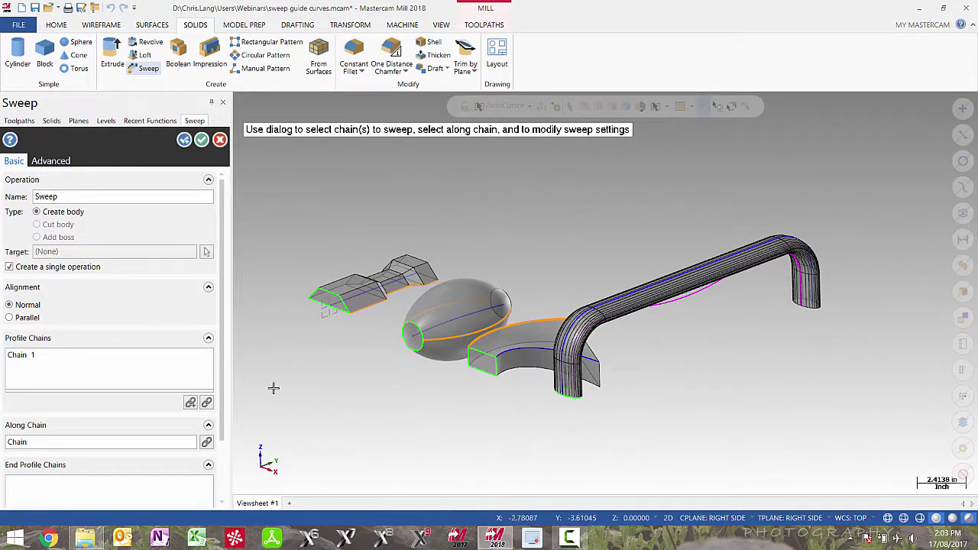
- Add the magenta contoured curve as the handle sweep's guide chain and inspect the shape
{"action": "scroll", "coordinate": [218, 479], "scroll_direction": "down", "scroll_amount": 2}
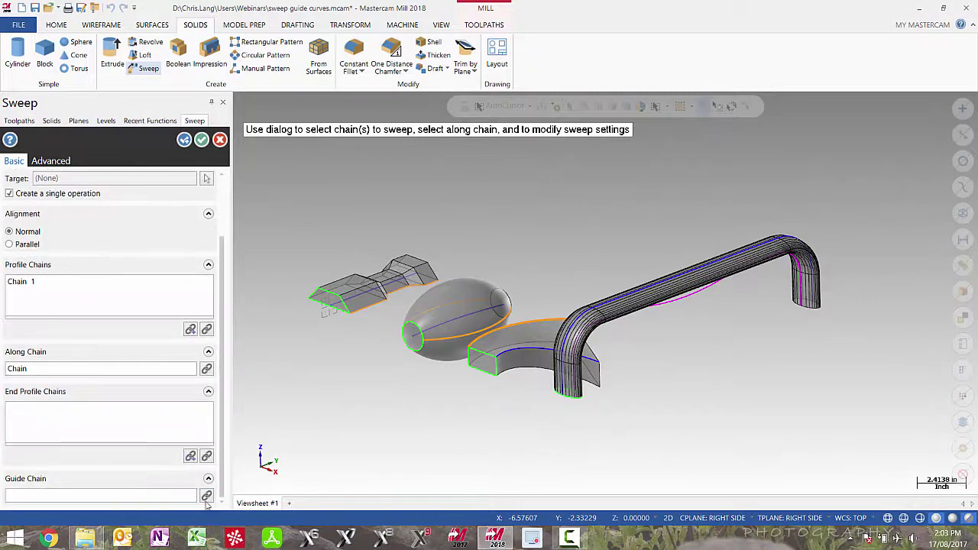
{"action": "left_click", "coordinate": [207, 496]}
{"action": "left_click", "coordinate": [579, 390]}
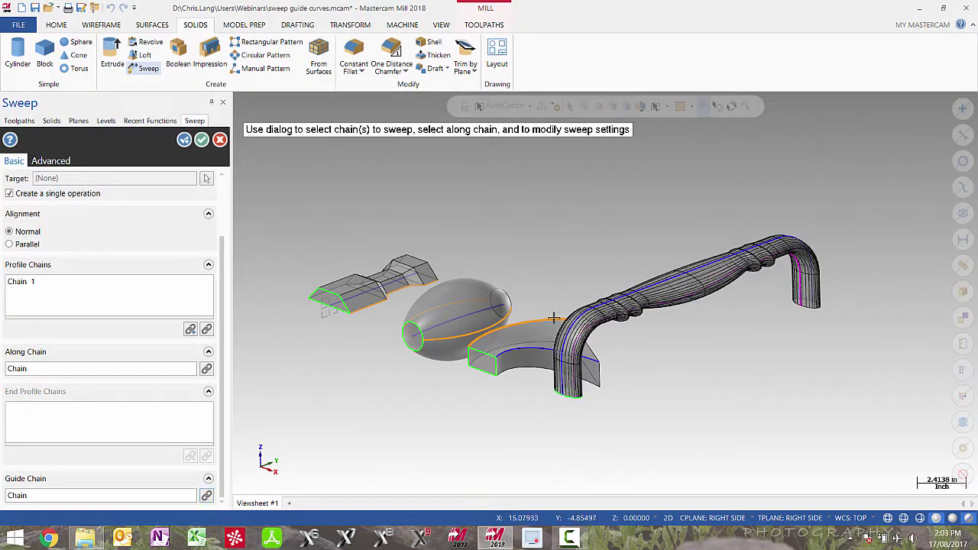
{"action": "middle_click_drag", "start_coordinate": [564, 365], "coordinate": [560, 351]}
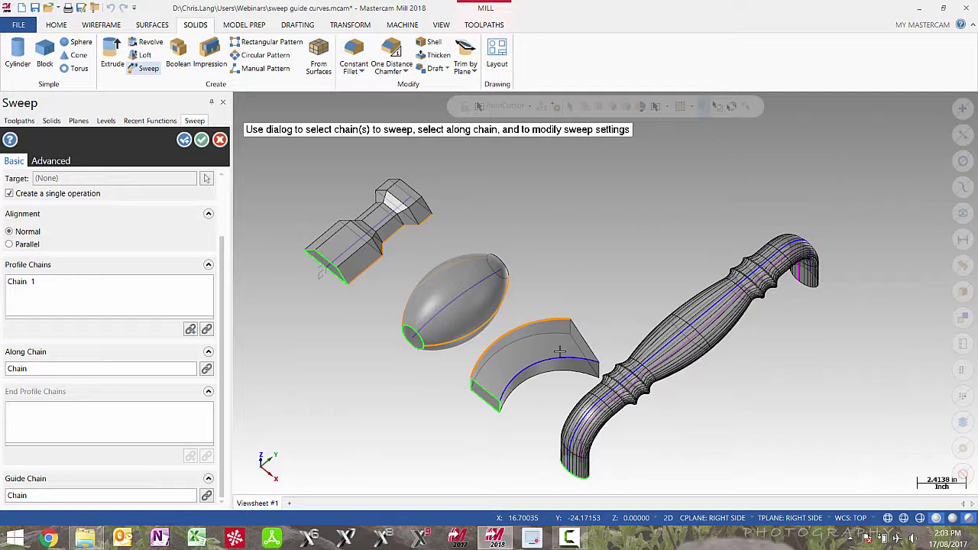
- Accept the handle sweep and open the recent file Sweep Multiprofile.mcam
{"action": "left_click", "coordinate": [201, 139]}
{"action": "left_click", "coordinate": [59, 8]}
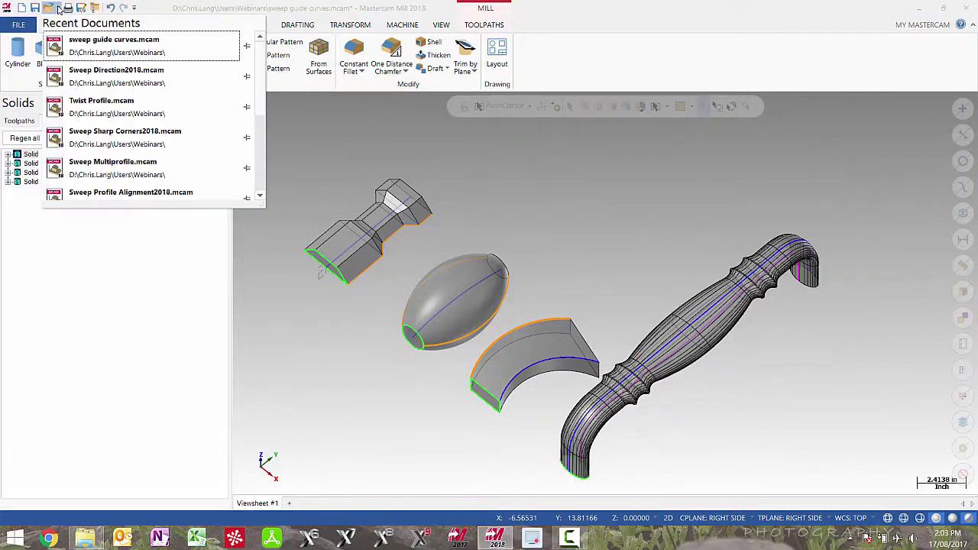
{"action": "left_click", "coordinate": [135, 170]}
{"action": "left_click", "coordinate": [529, 298]}
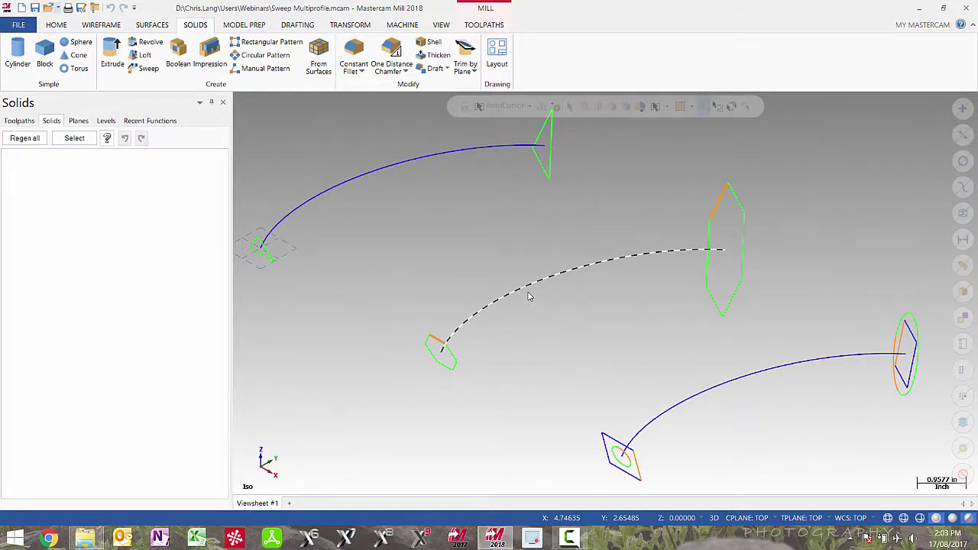
- Sweep the small triangular profile along the blue arc it sits on
{"action": "left_click", "coordinate": [149, 68]}
{"action": "left_click", "coordinate": [260, 243]}
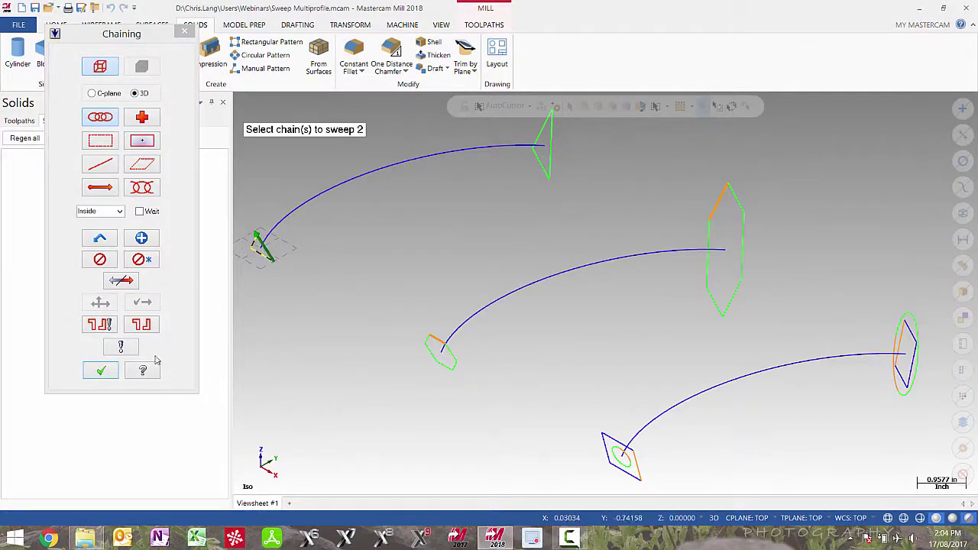
{"action": "left_click", "coordinate": [102, 372]}
{"action": "left_click", "coordinate": [268, 234]}
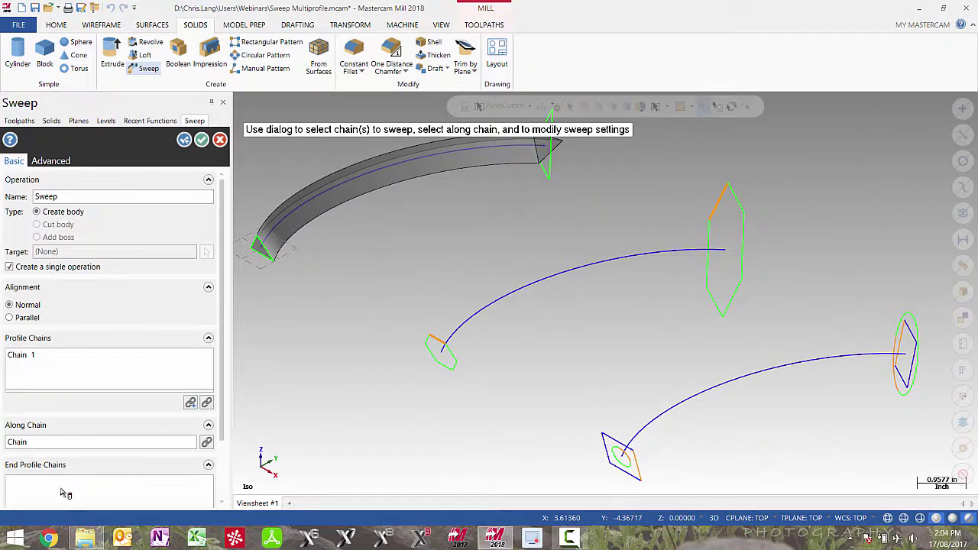
- Add the large triangle at the arc's far end as the end profile chain, trying Parallel alignment before restoring Normal
{"action": "scroll", "coordinate": [217, 428], "scroll_direction": "down", "scroll_amount": 3}
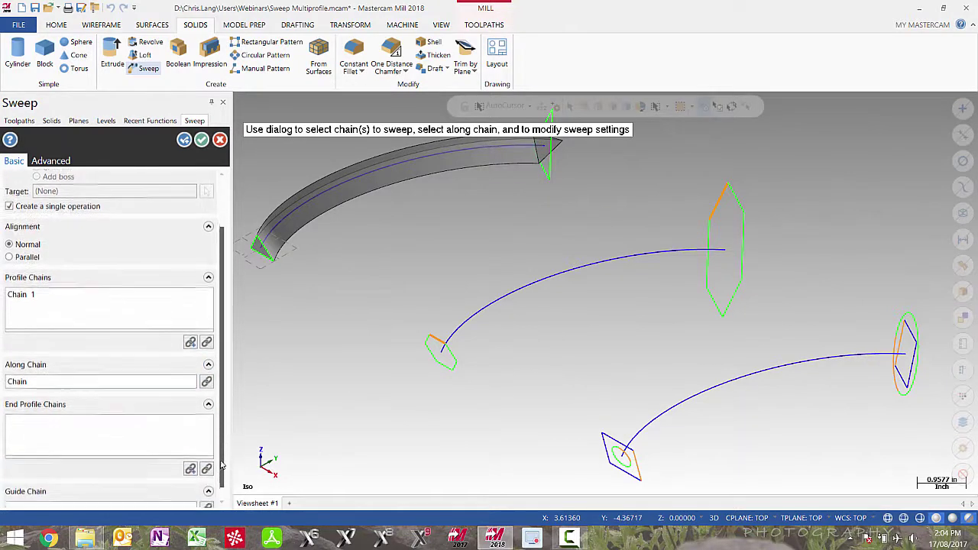
{"action": "right_click", "coordinate": [25, 417]}
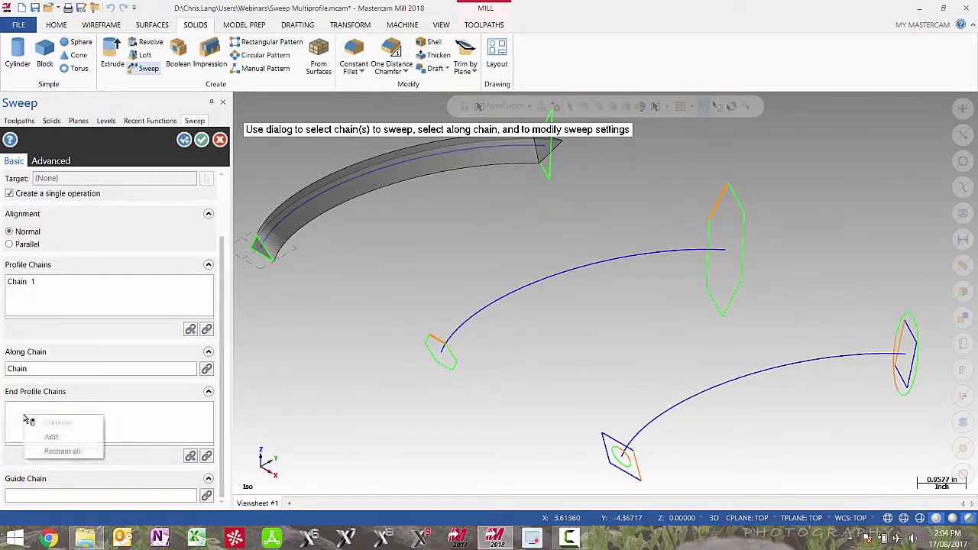
{"action": "left_click", "coordinate": [51, 438]}
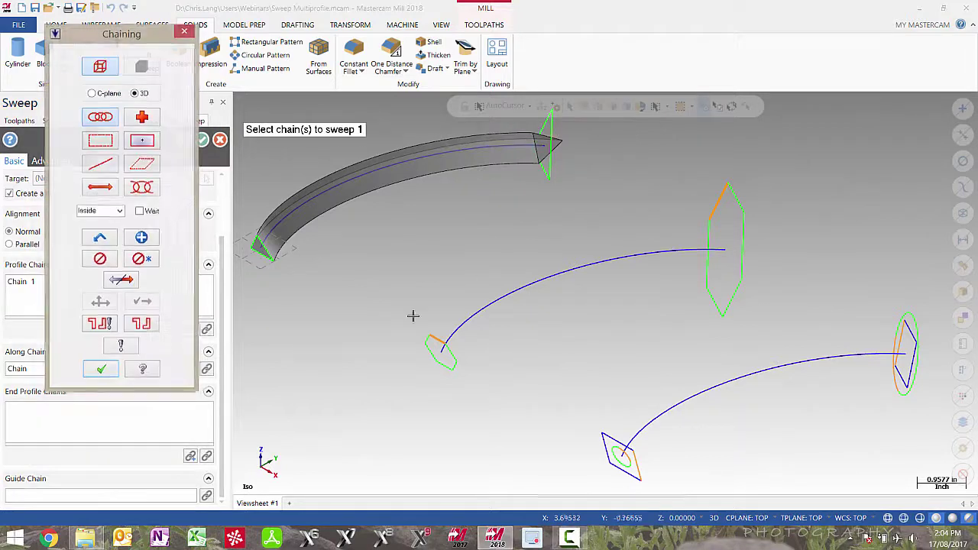
{"action": "left_click", "coordinate": [550, 159]}
{"action": "left_click", "coordinate": [100, 371]}
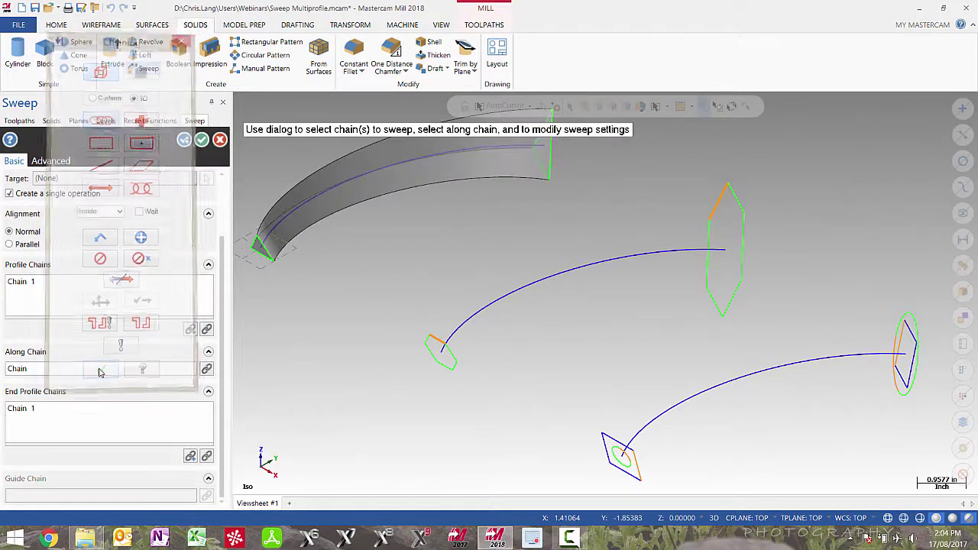
{"action": "middle_click_drag", "start_coordinate": [349, 260], "coordinate": [345, 398]}
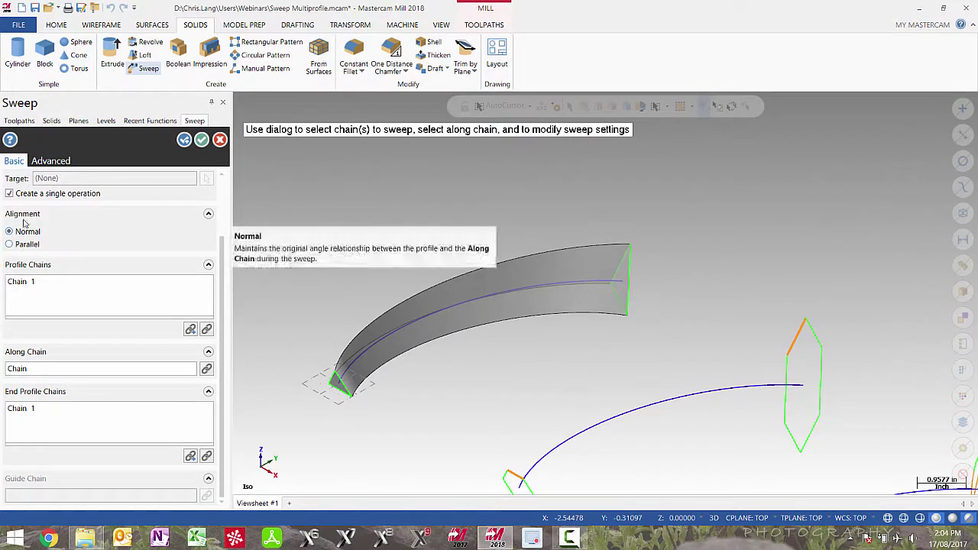
{"action": "left_click", "coordinate": [26, 245]}
{"action": "left_click", "coordinate": [26, 232]}
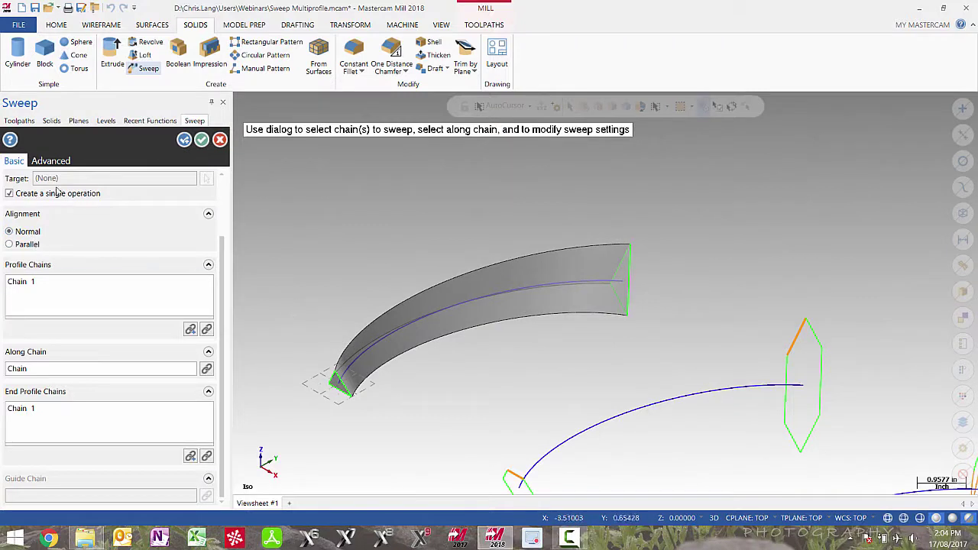
- Try a start-to-end sweep twist of 32 degrees on the triangular sweep and inspect its end face
{"action": "left_click", "coordinate": [52, 162]}
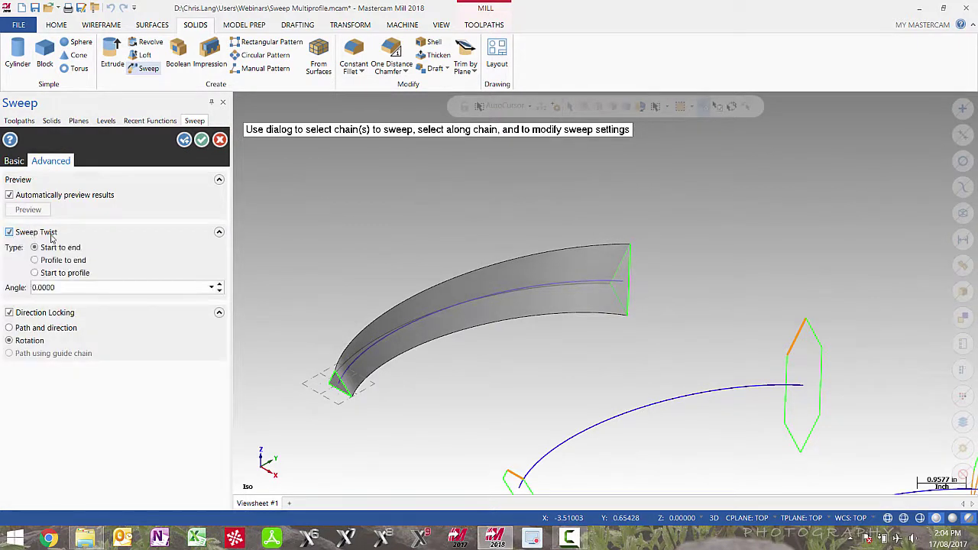
{"action": "left_click", "coordinate": [76, 288]}
{"action": "type", "text": "32"}
{"action": "key", "text": "Tab"}
{"action": "middle_click_drag", "start_coordinate": [553, 329], "coordinate": [535, 317]}
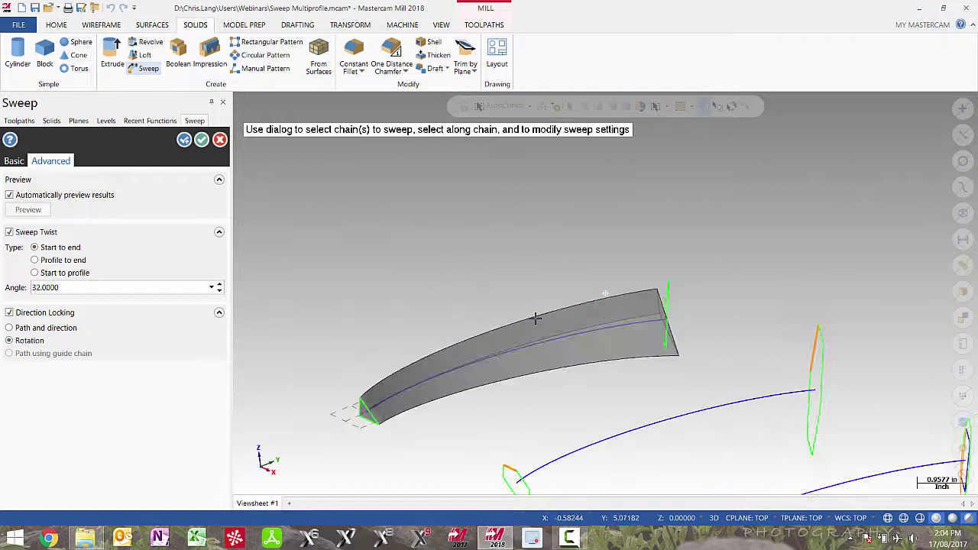
- Raise the triangular sweep's twist angle to 45 degrees, and turn Sweep Twist off
{"action": "left_click", "coordinate": [219, 284]}
{"action": "left_click", "coordinate": [219, 284]}
{"action": "left_click", "coordinate": [218, 284]}
{"action": "left_click", "coordinate": [218, 284]}
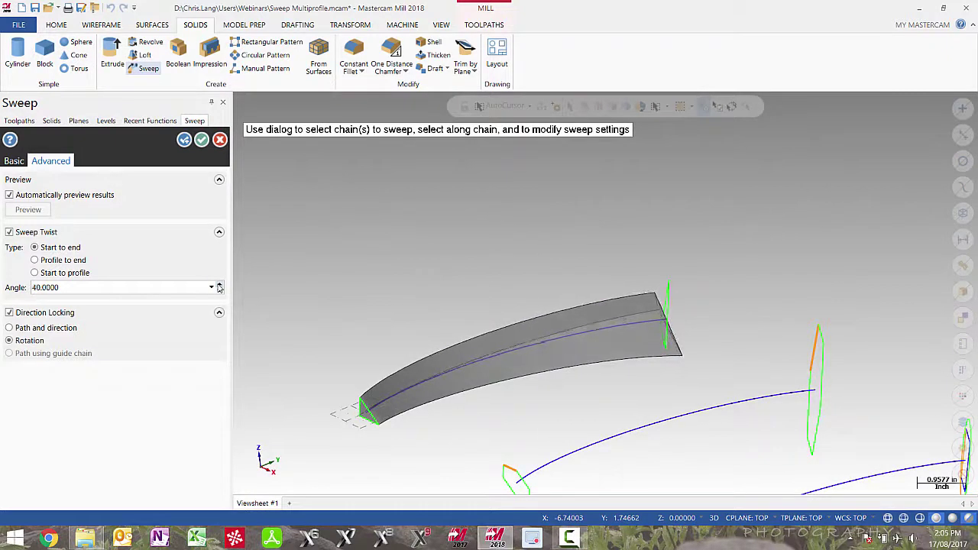
{"action": "left_click", "coordinate": [218, 285]}
{"action": "left_click", "coordinate": [10, 232]}
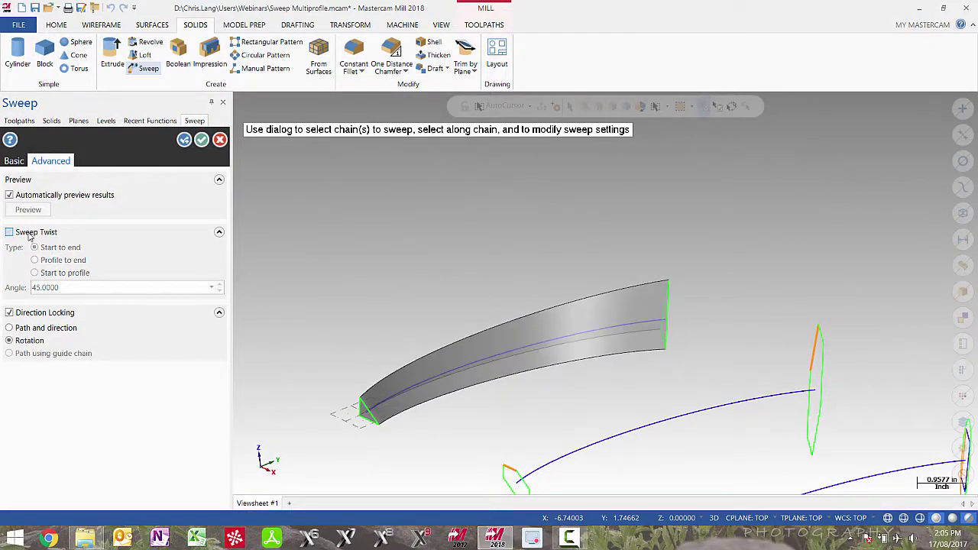
- Accept the triangular sweep and sweep the small hexagonal profile along its blue arc
{"action": "left_click", "coordinate": [184, 139]}
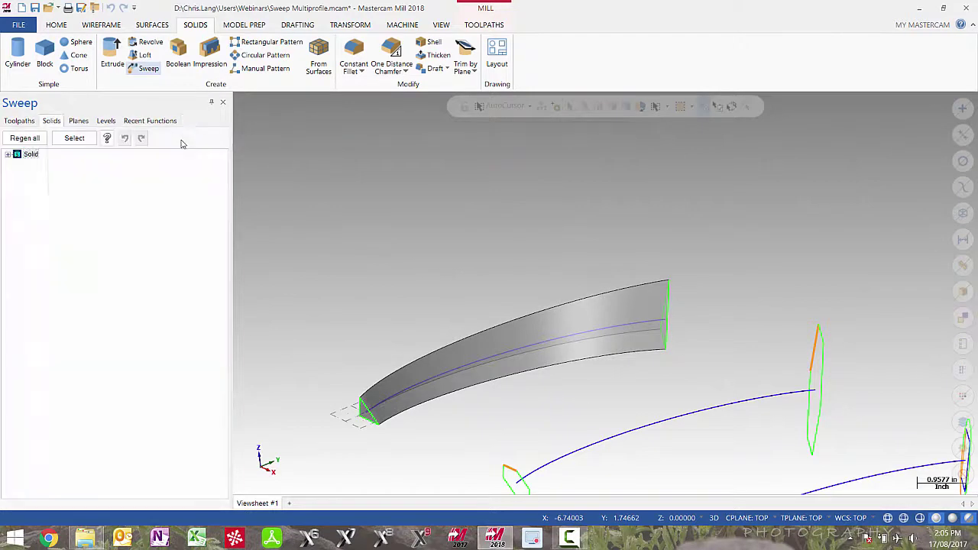
{"action": "middle_click_drag", "start_coordinate": [520, 387], "coordinate": [457, 225]}
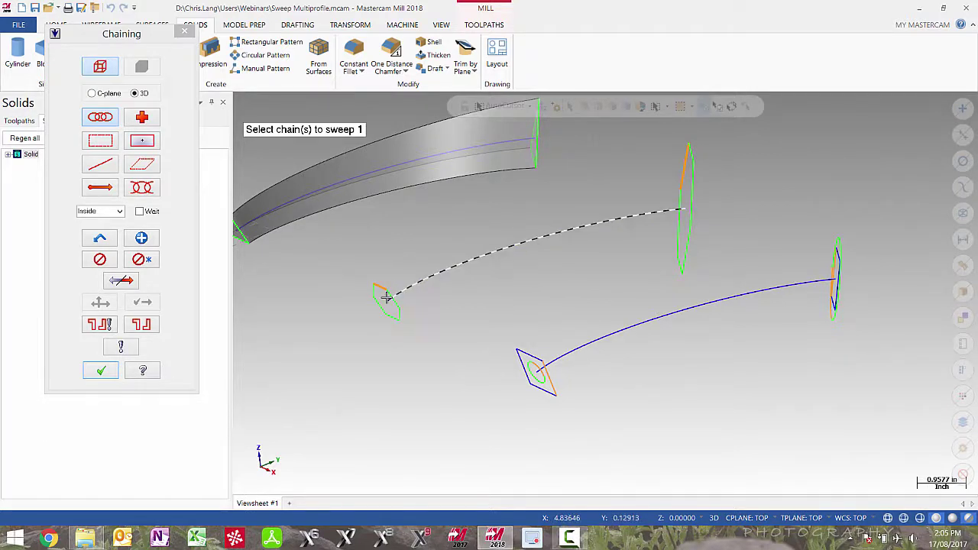
{"action": "middle_click_drag", "start_coordinate": [626, 195], "coordinate": [682, 208]}
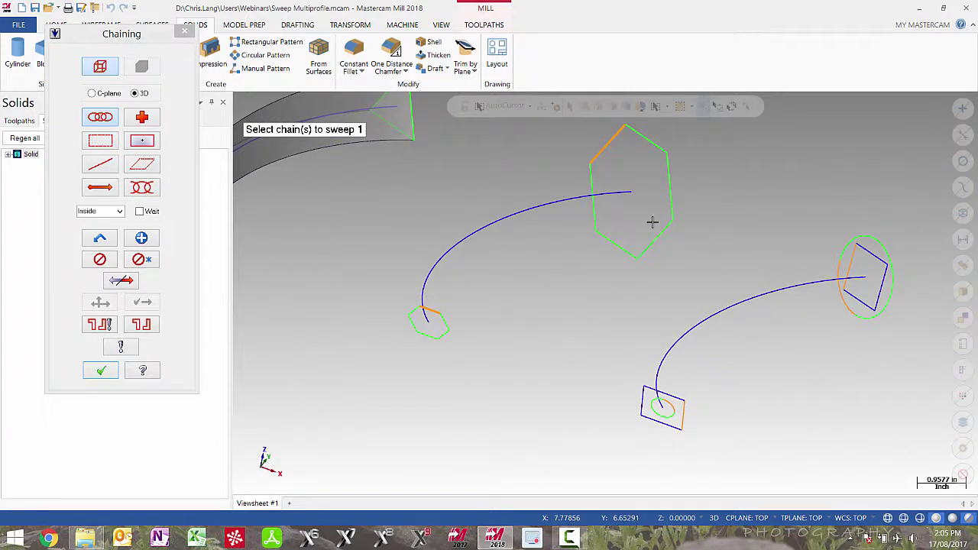
{"action": "left_click", "coordinate": [434, 308]}
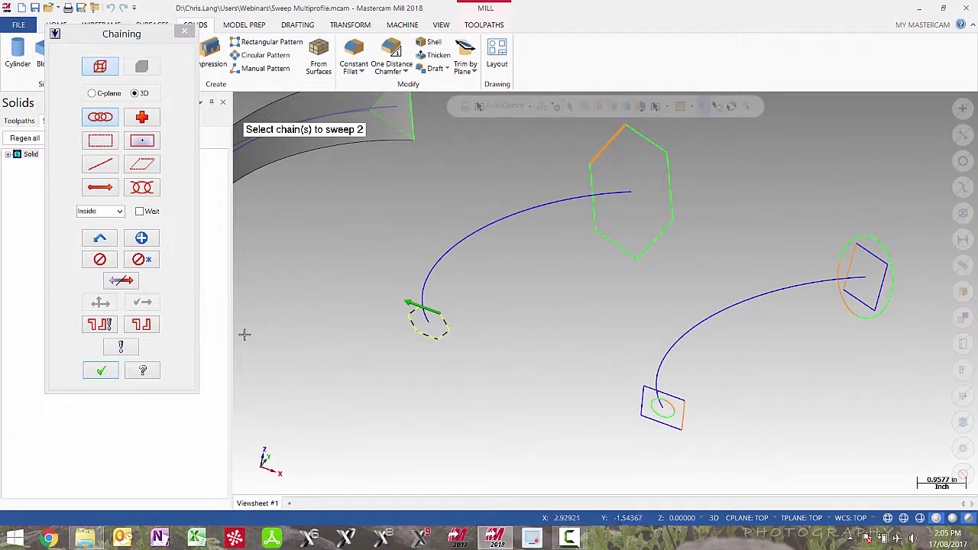
{"action": "left_click", "coordinate": [103, 372]}
{"action": "left_click", "coordinate": [419, 288]}
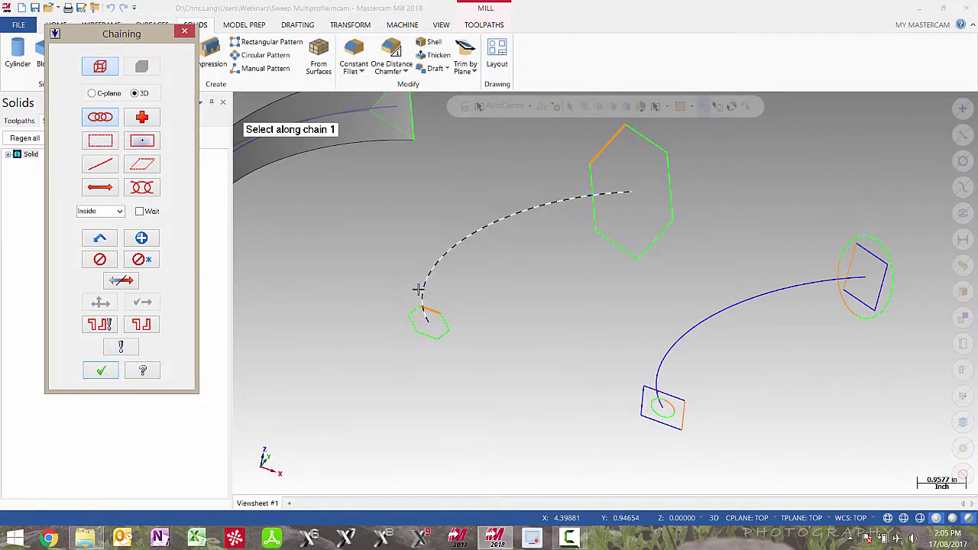
- Add the large hexagon at the arc's far end as the end profile chain of the hexagonal sweep
{"action": "middle_click_drag", "start_coordinate": [459, 332], "coordinate": [413, 337]}
{"action": "right_click", "coordinate": [57, 487]}
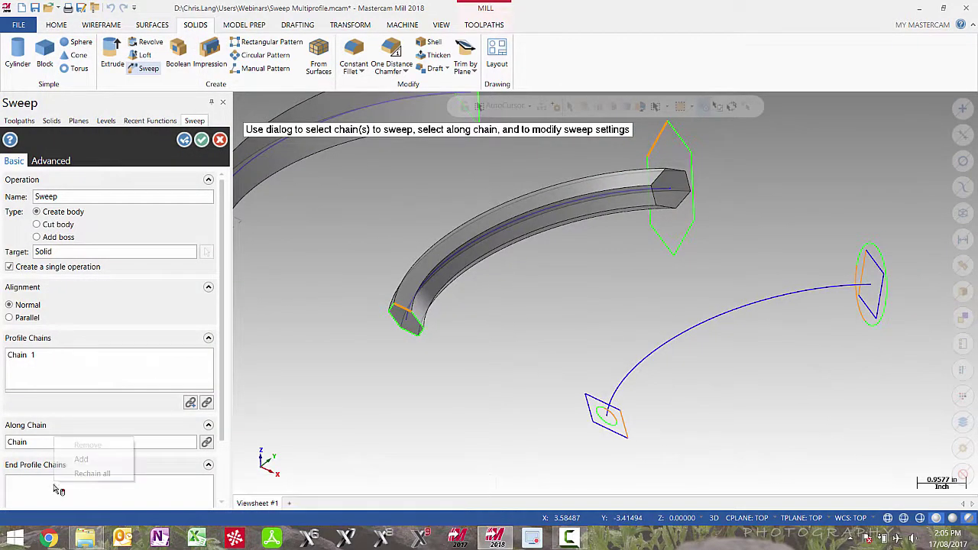
{"action": "left_click", "coordinate": [82, 460]}
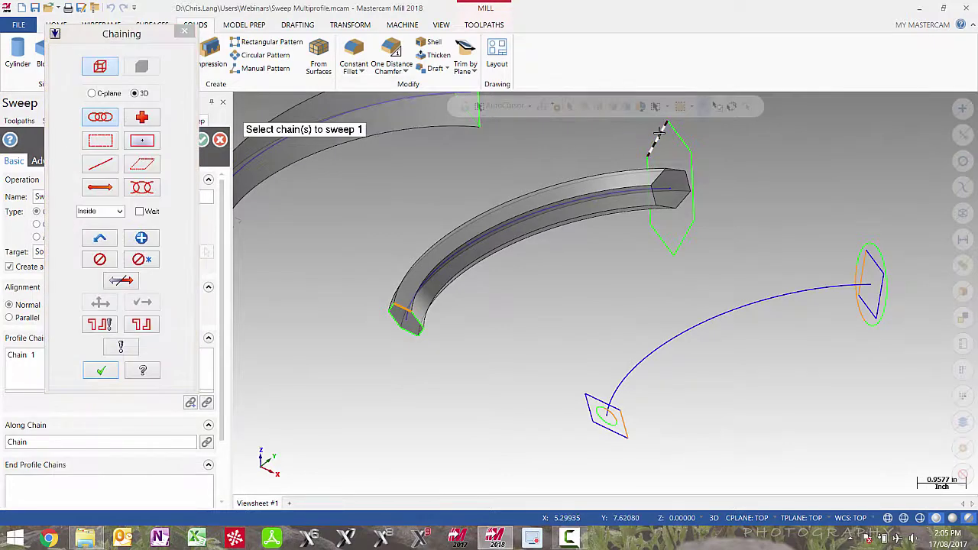
{"action": "left_click", "coordinate": [656, 136]}
{"action": "left_click", "coordinate": [100, 370]}
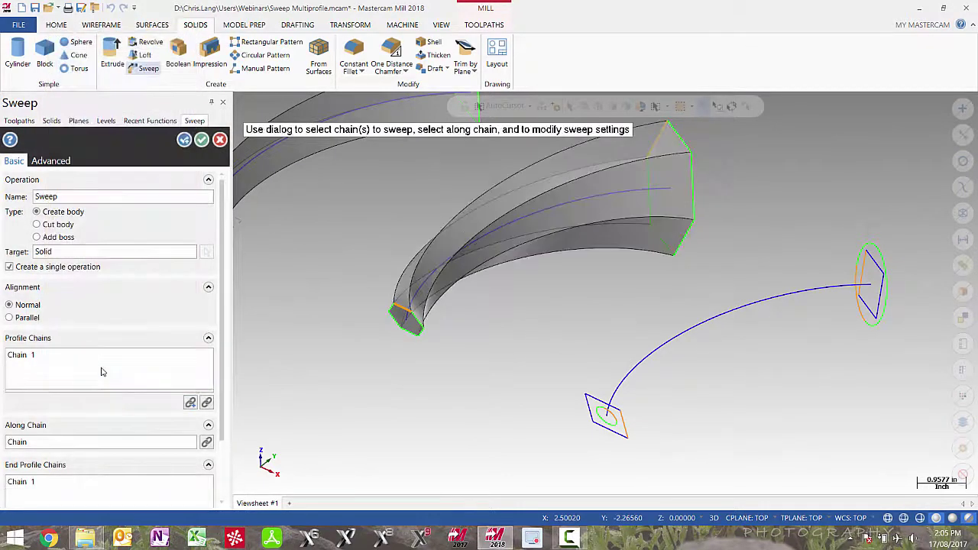
- Inspect the hexagonal sweep from several angles between its small and large ends, and accept it
{"action": "middle_click_drag", "start_coordinate": [428, 412], "coordinate": [443, 428]}
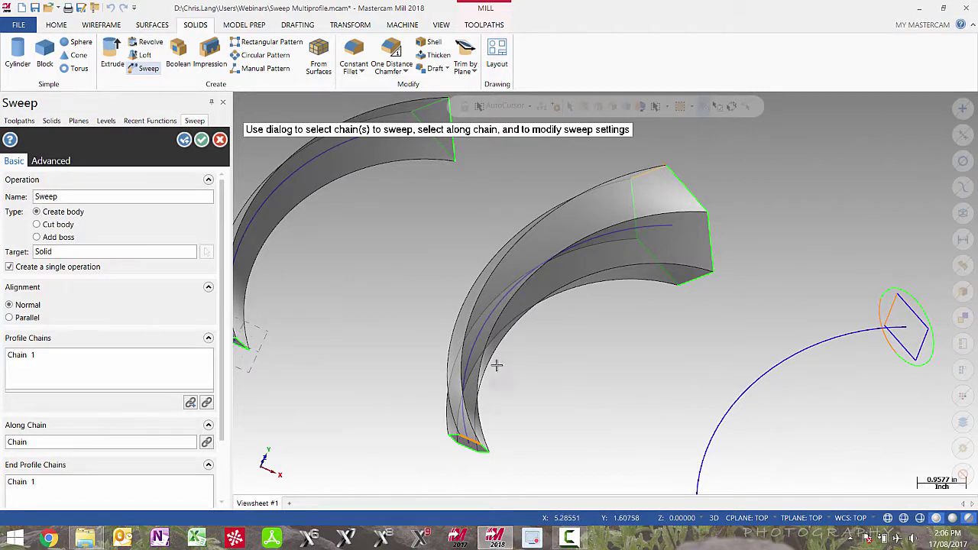
{"action": "middle_click_drag", "start_coordinate": [497, 366], "coordinate": [461, 372]}
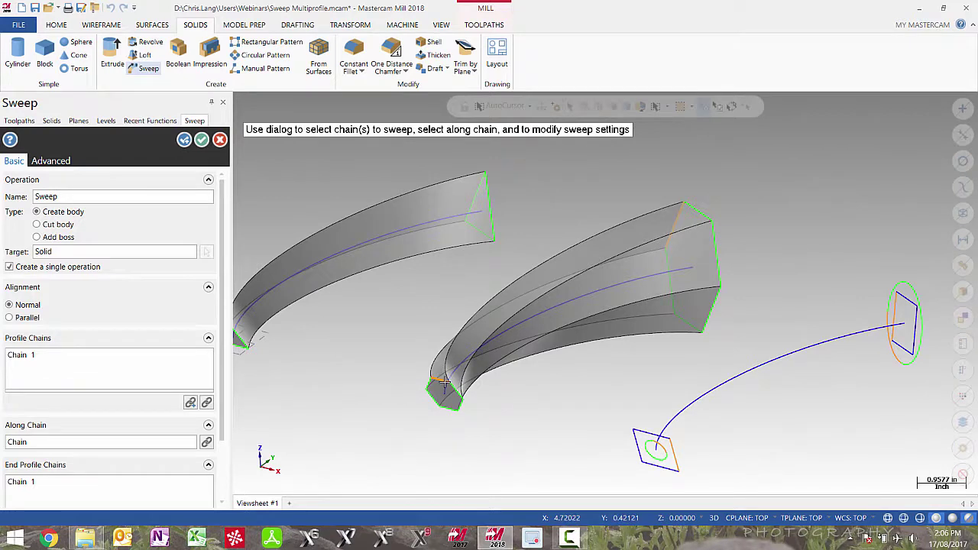
{"action": "middle_click_drag", "start_coordinate": [436, 287], "coordinate": [649, 174]}
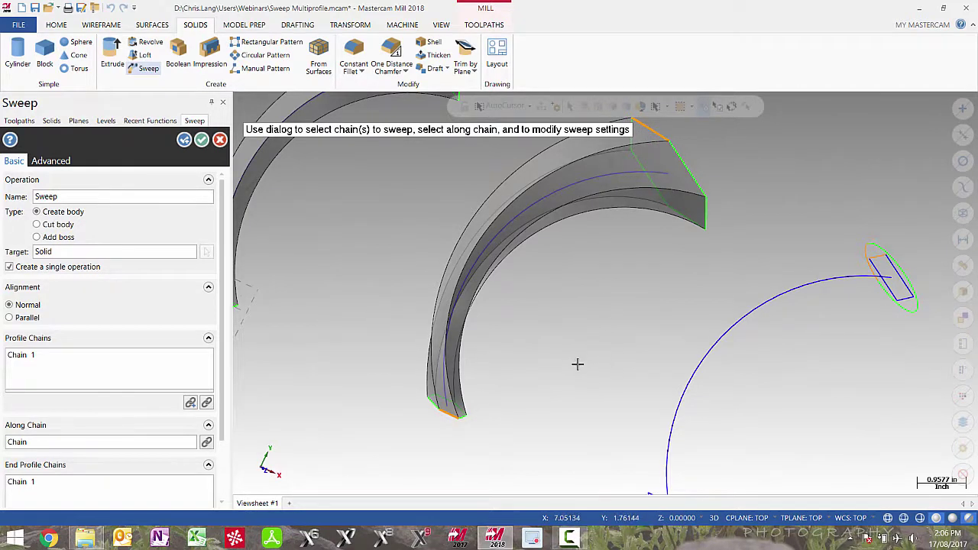
{"action": "middle_click_drag", "start_coordinate": [577, 364], "coordinate": [560, 295]}
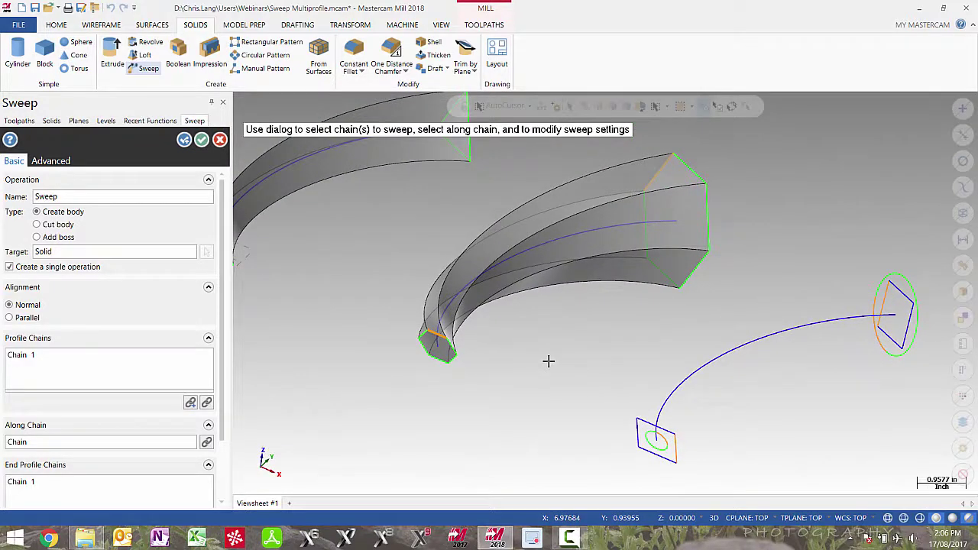
{"action": "middle_click_drag", "start_coordinate": [823, 398], "coordinate": [724, 371], "text": "ctrl"}
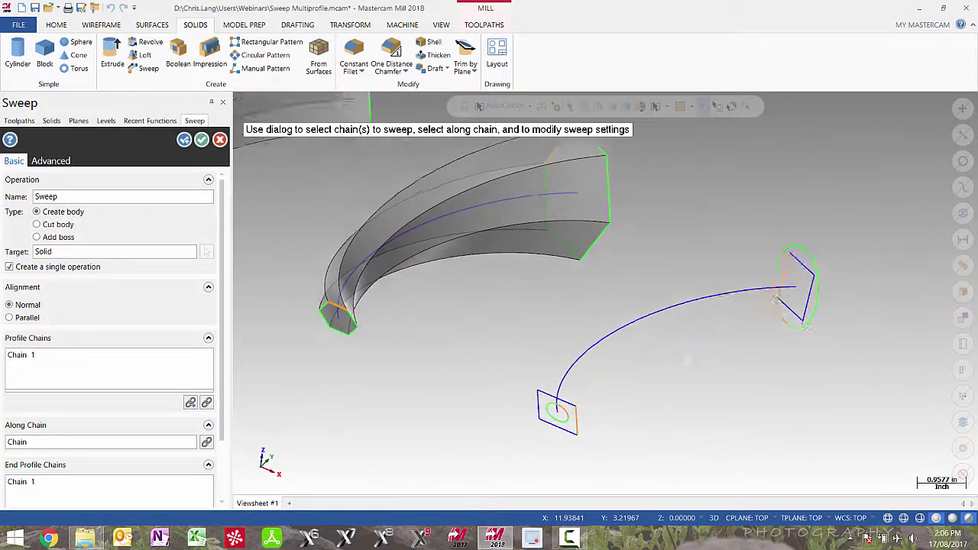
{"action": "middle_click_drag", "start_coordinate": [776, 298], "coordinate": [413, 367], "text": "ctrl"}
{"action": "key", "text": "Return"}
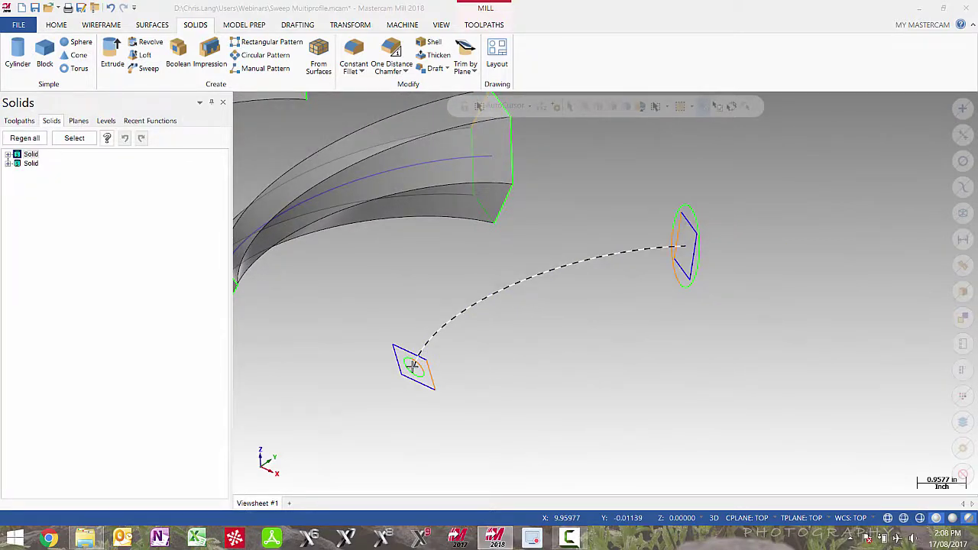
{"action": "key", "text": "Escape"}
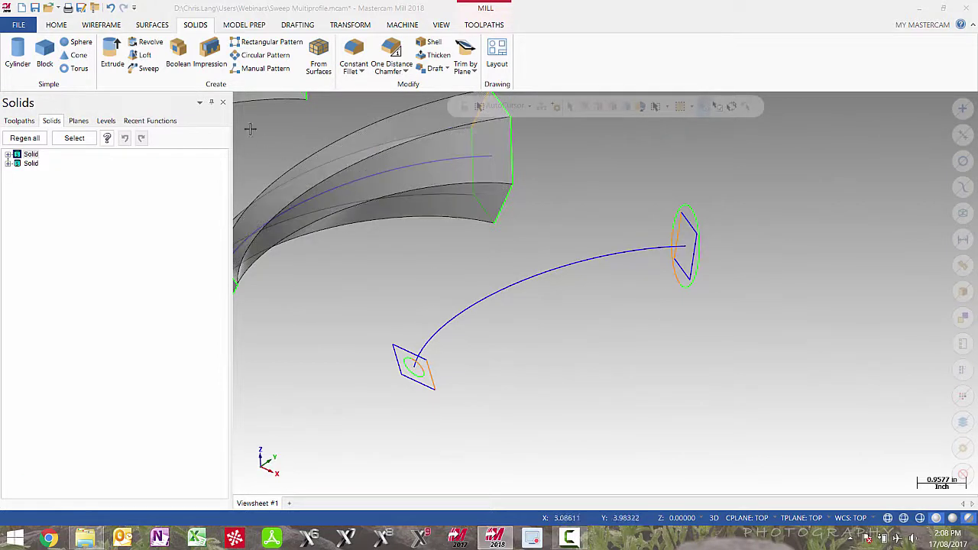
- Sweep the small circle inside the square along the remaining blue arc
{"action": "left_click", "coordinate": [142, 69]}
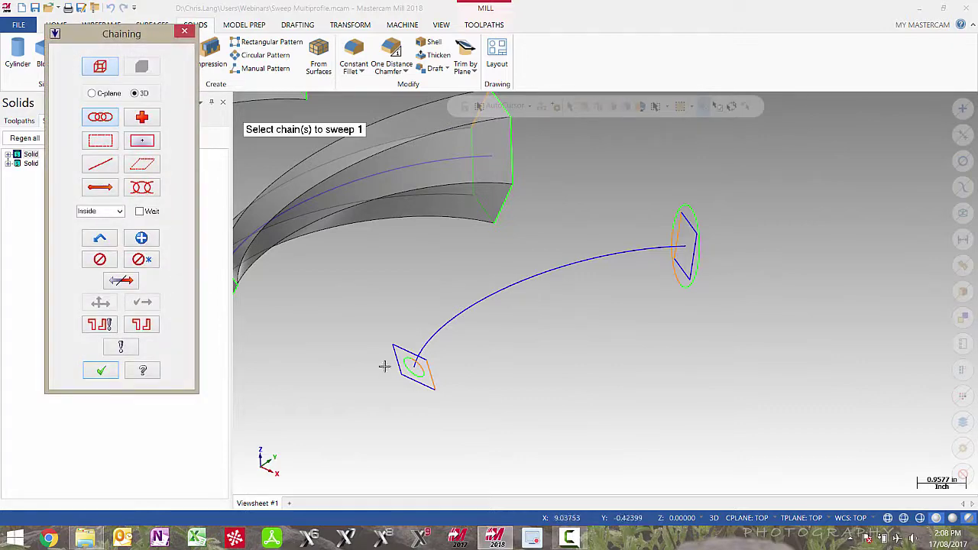
{"action": "left_click", "coordinate": [418, 363]}
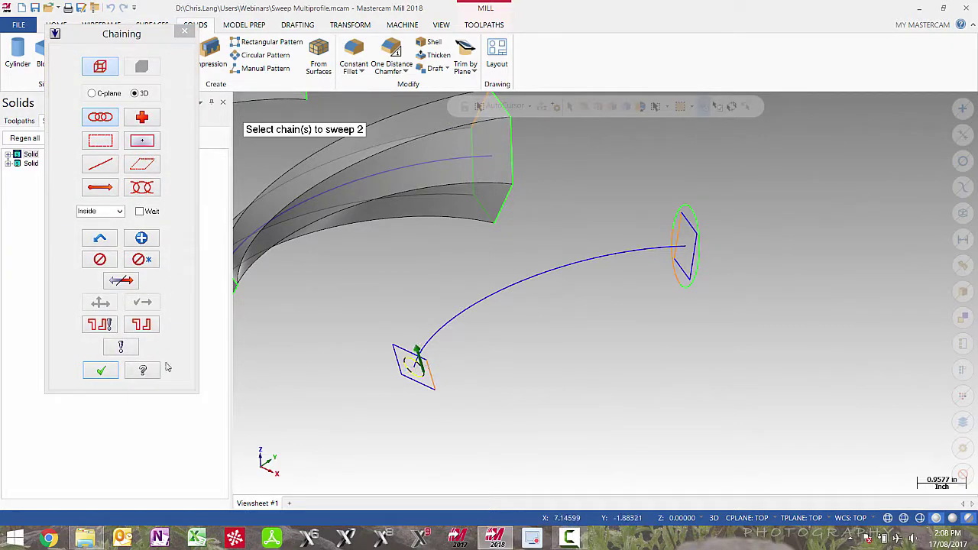
{"action": "left_click", "coordinate": [100, 371]}
{"action": "left_click", "coordinate": [438, 337]}
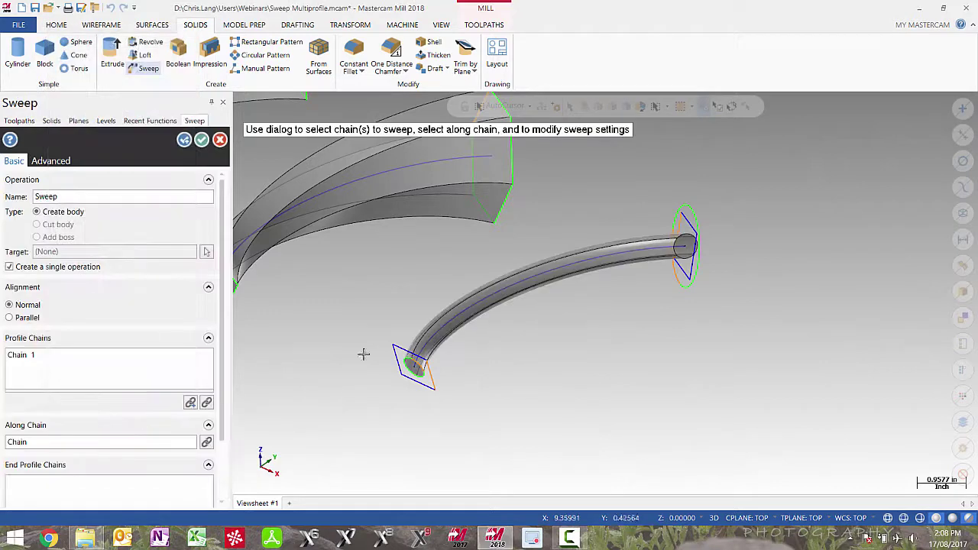
- Add the square at the arc's far end as the circular sweep's end profile chain, and cancel the sweep
{"action": "right_click", "coordinate": [95, 485]}
{"action": "left_click", "coordinate": [113, 462]}
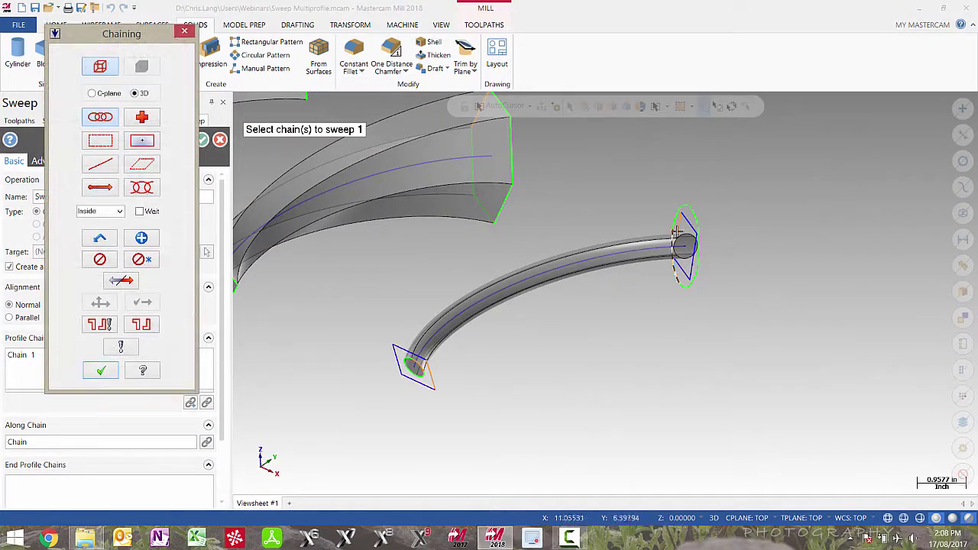
{"action": "left_click", "coordinate": [688, 267]}
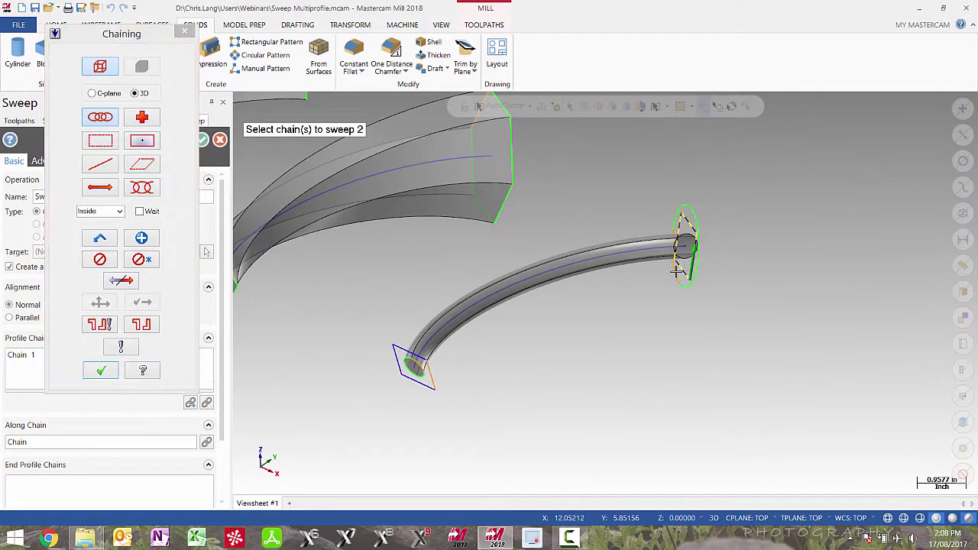
{"action": "left_click", "coordinate": [99, 371]}
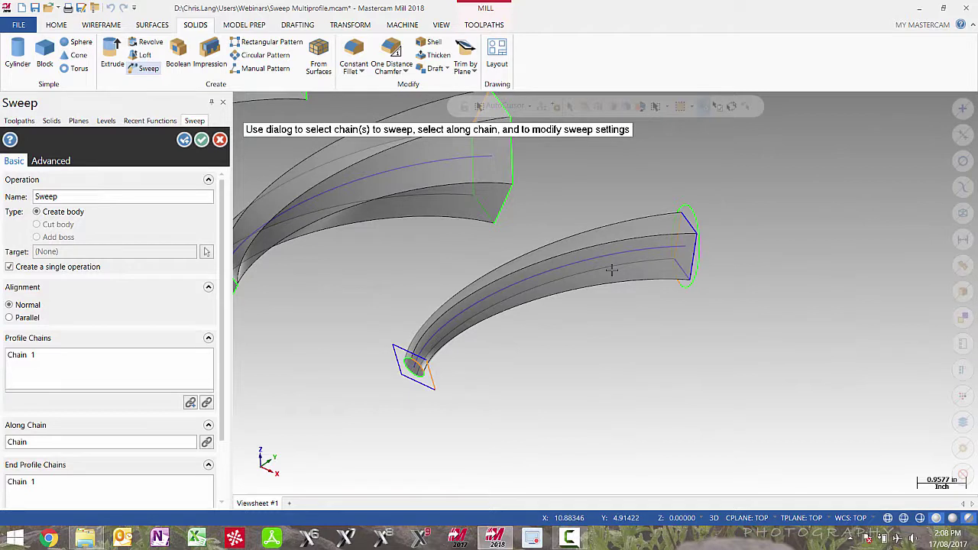
{"action": "left_click", "coordinate": [220, 142]}
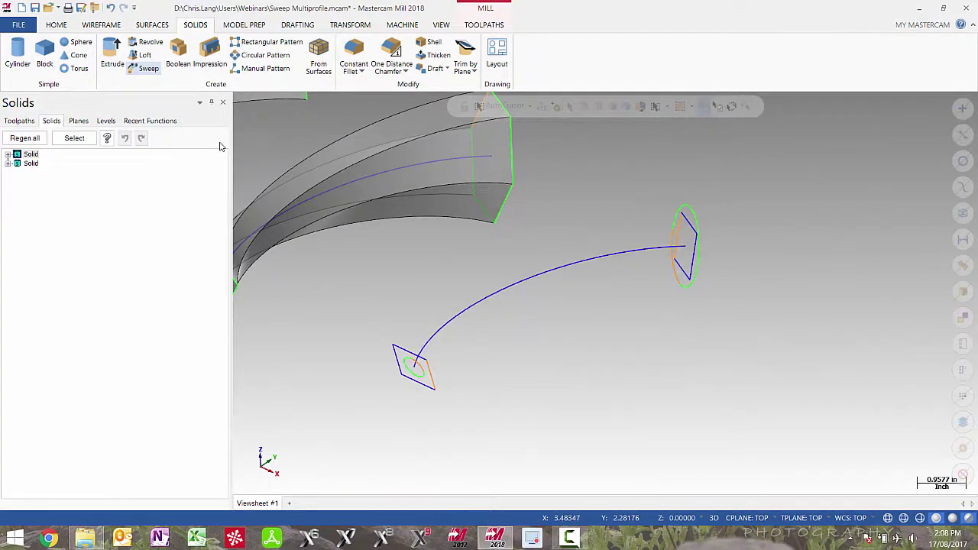
- Sweep the small circle and its surrounding square together as two profile chains along the blue arc
{"action": "left_click", "coordinate": [146, 69]}
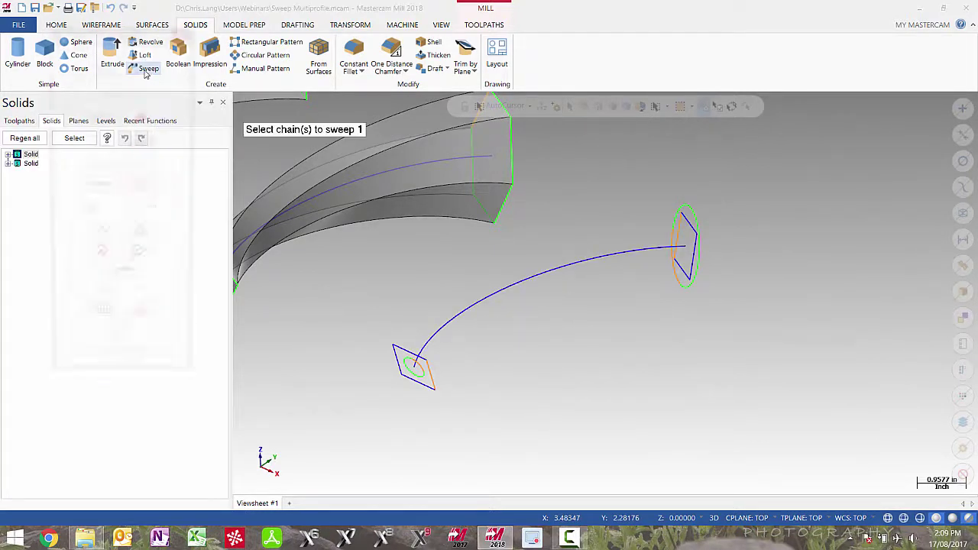
{"action": "left_click", "coordinate": [419, 366]}
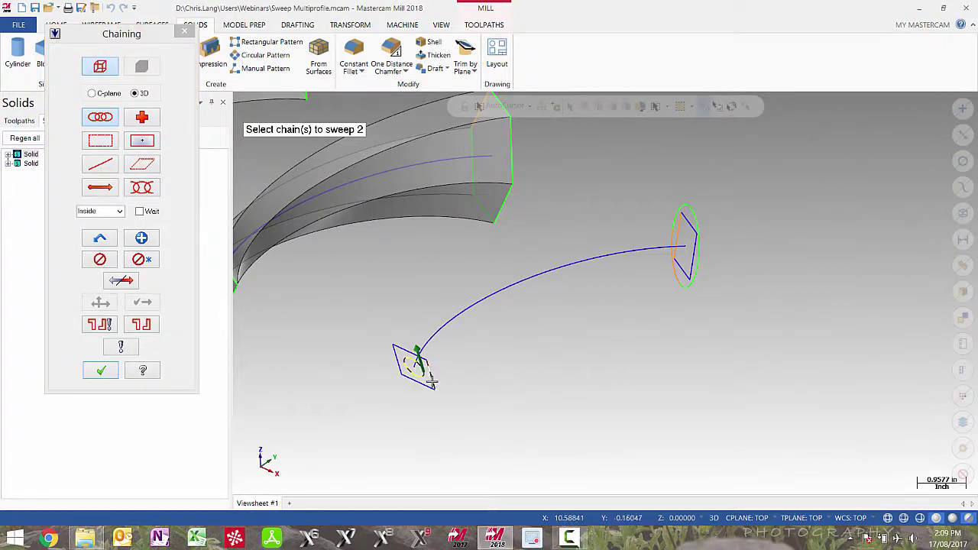
{"action": "key", "text": "Return"}
{"action": "left_click", "coordinate": [429, 340]}
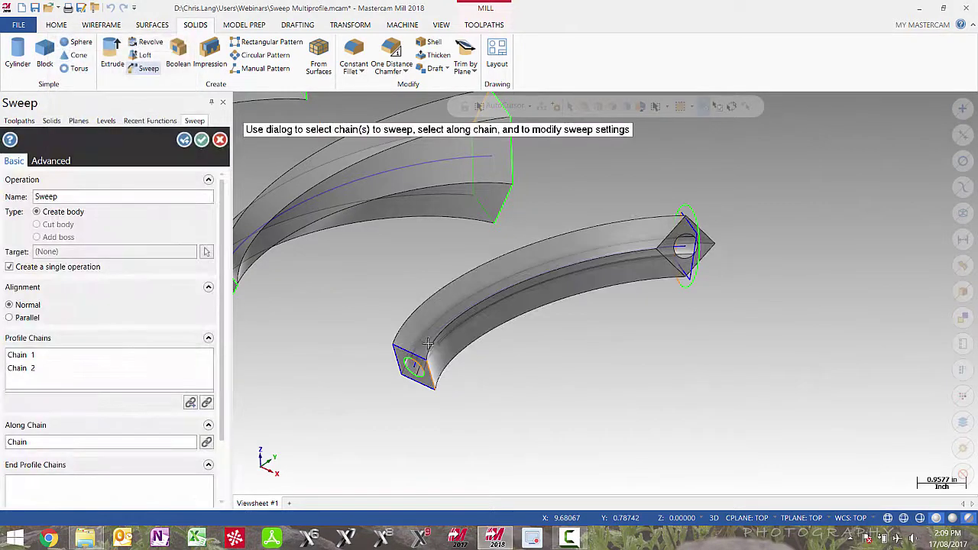
- Add the square and its surrounding circle at the arc's far end as end profile chains, keeping Normal alignment, and inspect the sweep
{"action": "right_click", "coordinate": [68, 491]}
{"action": "left_click", "coordinate": [85, 461]}
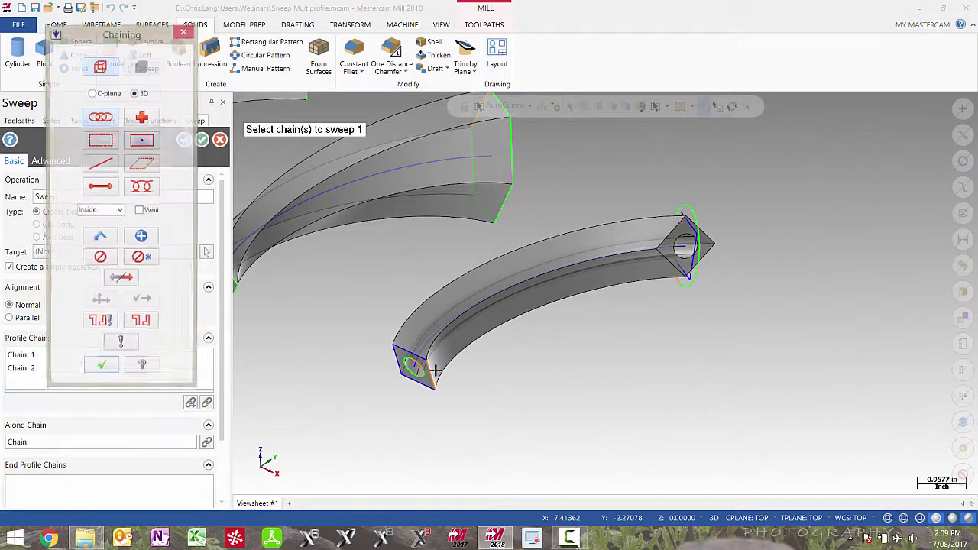
{"action": "left_click", "coordinate": [684, 256]}
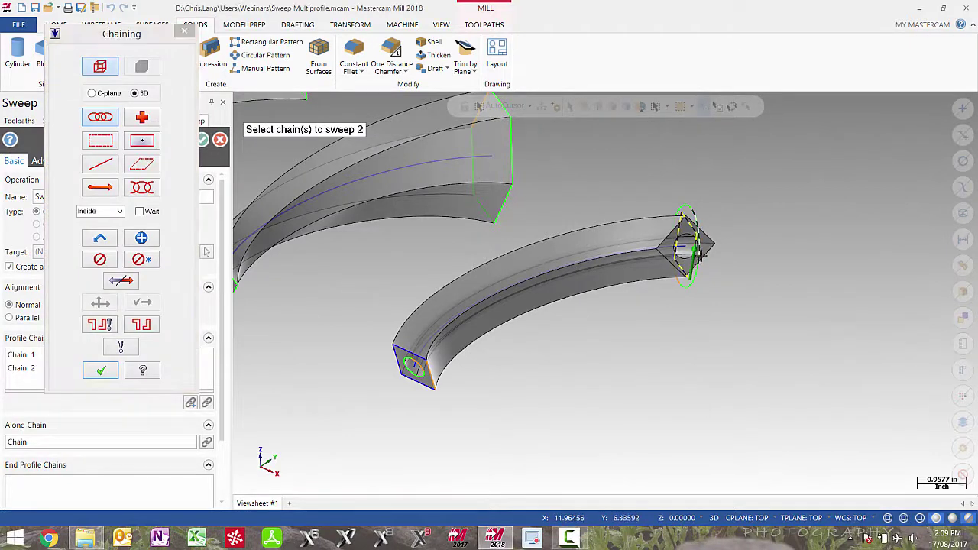
{"action": "left_click", "coordinate": [102, 371]}
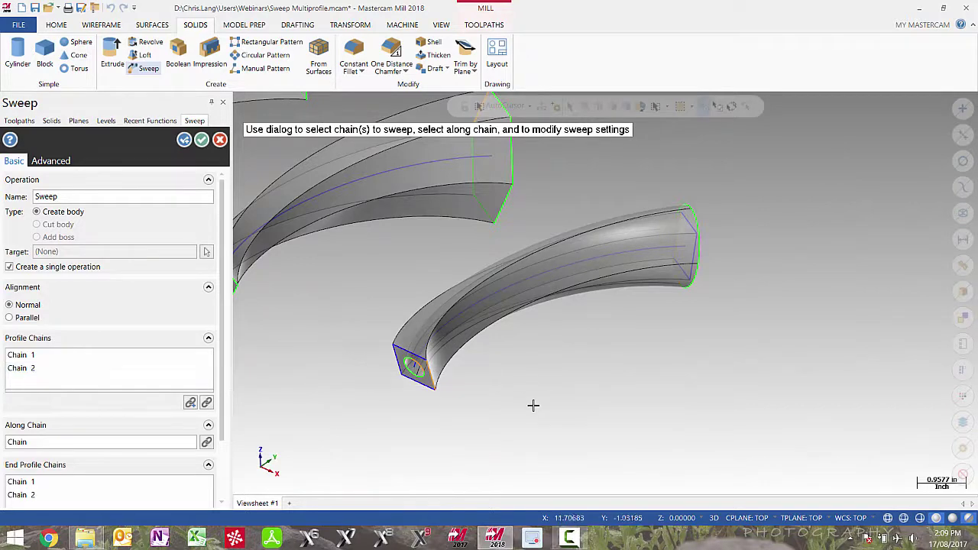
{"action": "middle_click_drag", "start_coordinate": [591, 386], "coordinate": [625, 376]}
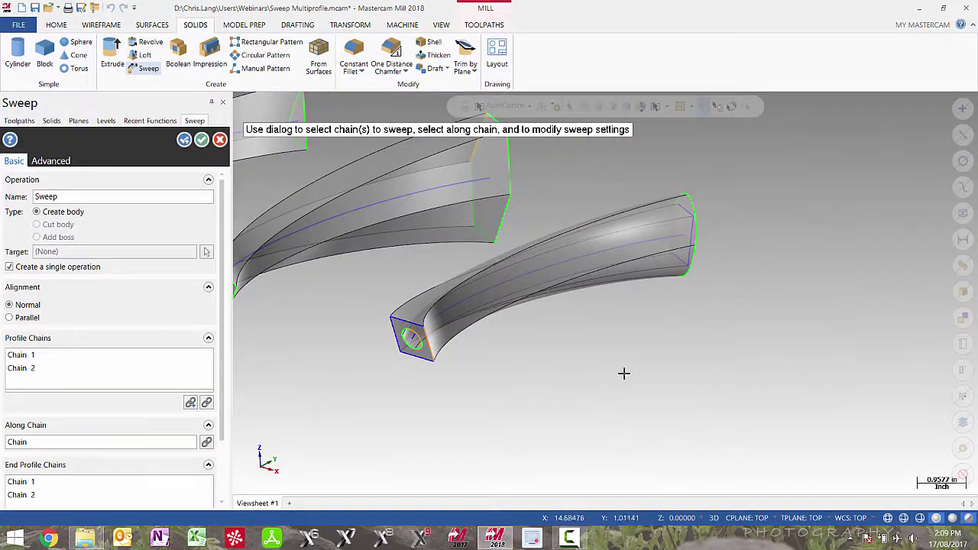
{"action": "left_click", "coordinate": [35, 306]}
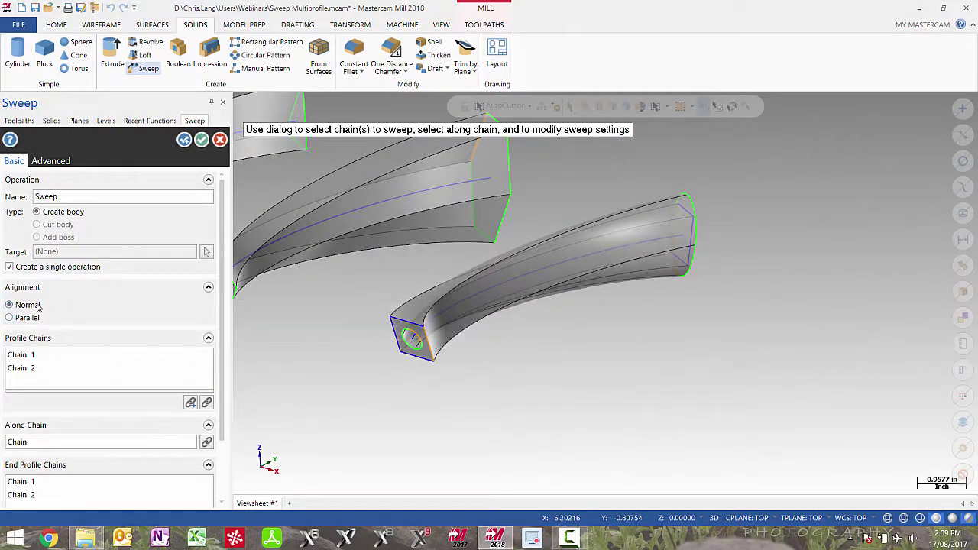
- Open the recent file Sweep Profile Alignment2018.mcam and examine its existing swept solids
{"action": "left_click", "coordinate": [59, 8]}
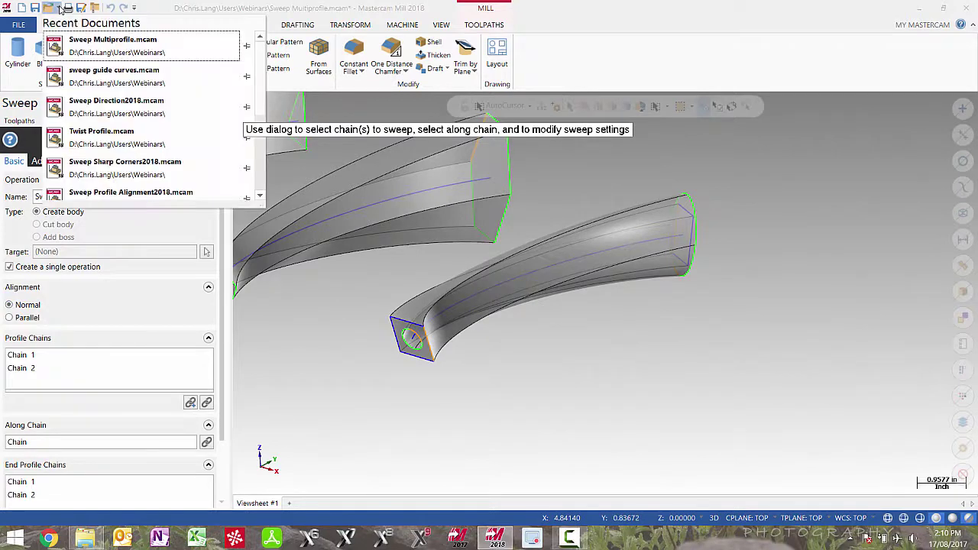
{"action": "left_click", "coordinate": [126, 193]}
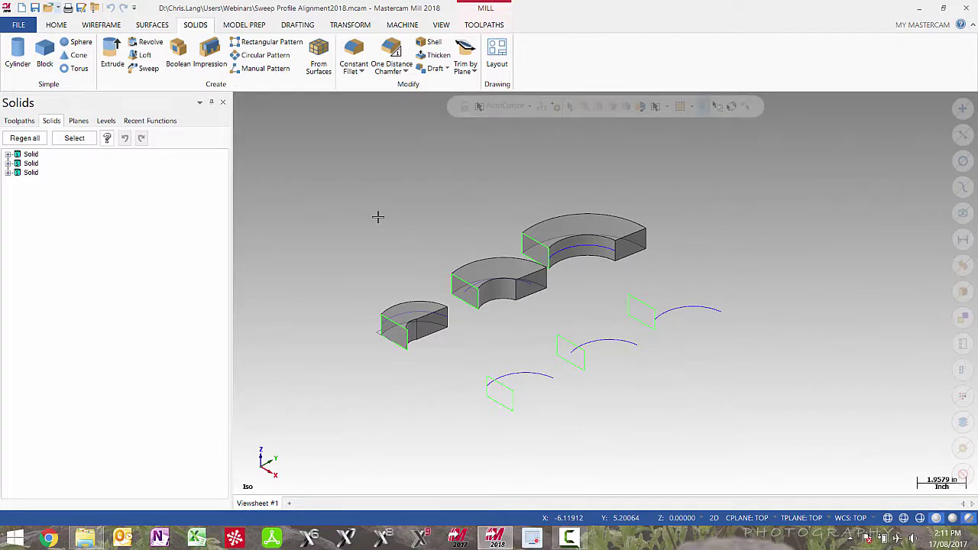
{"action": "middle_click_drag", "start_coordinate": [378, 217], "coordinate": [379, 323]}
{"action": "middle_click_drag", "start_coordinate": [387, 343], "coordinate": [372, 295]}
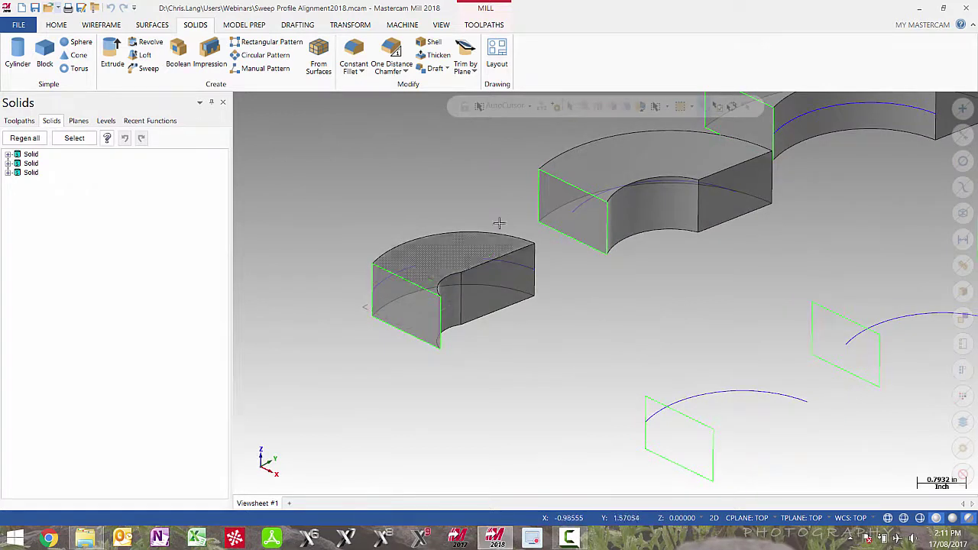
{"action": "scroll", "coordinate": [576, 288], "scroll_direction": "down", "scroll_amount": 2}
{"action": "scroll", "coordinate": [576, 287], "scroll_direction": "down", "scroll_amount": 1}
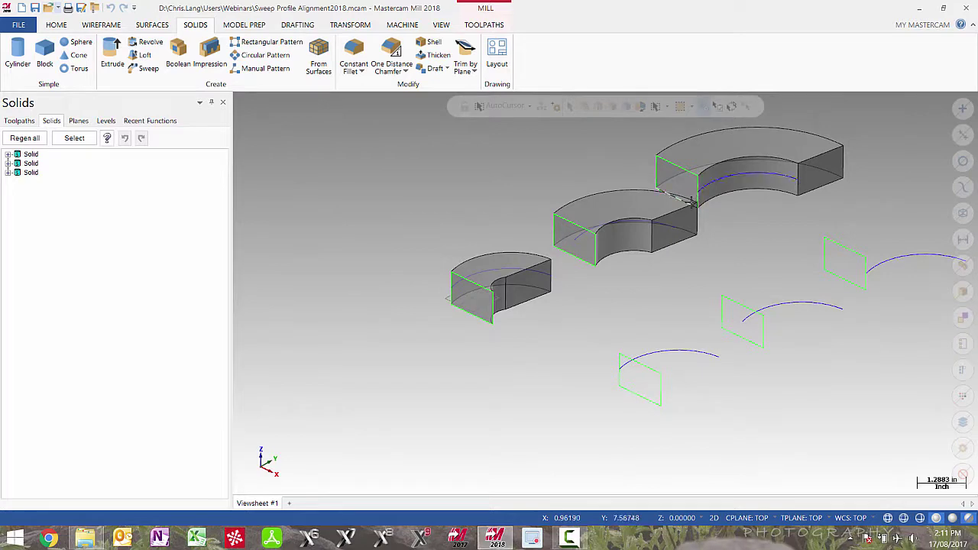
{"action": "middle_click_drag", "start_coordinate": [677, 192], "coordinate": [673, 208]}
- Sweep the nearest unswept rectangle along the blue arc that starts on it
{"action": "left_click", "coordinate": [147, 69]}
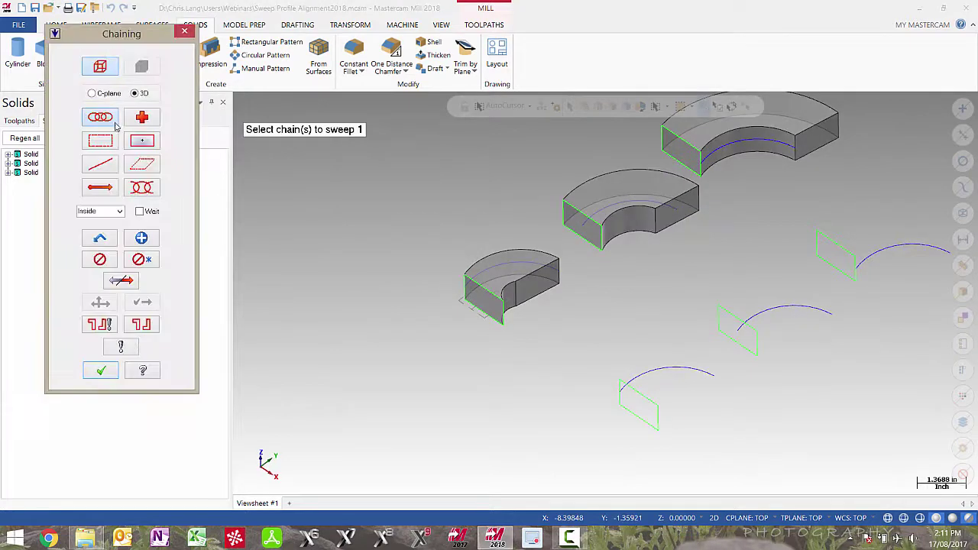
{"action": "left_click", "coordinate": [649, 397]}
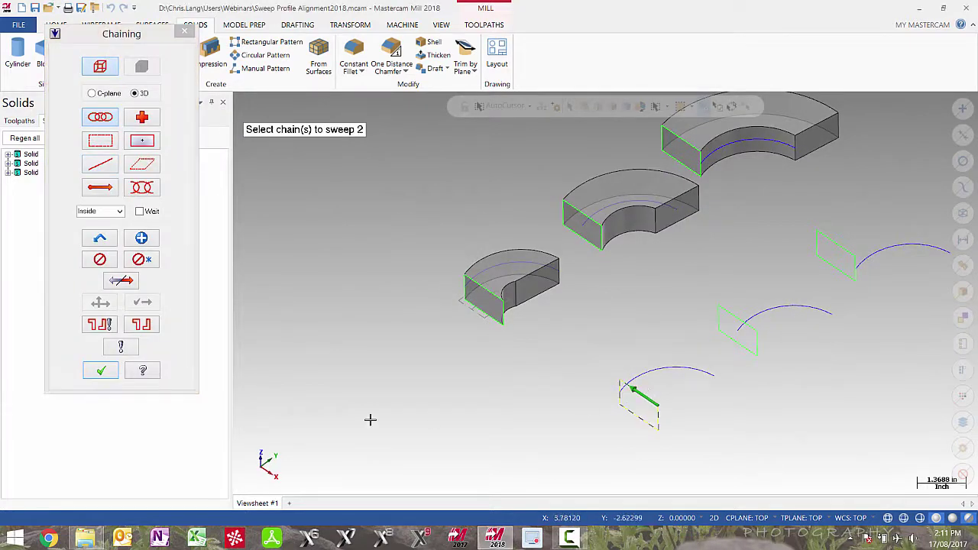
{"action": "left_click", "coordinate": [101, 370]}
{"action": "left_click", "coordinate": [635, 380]}
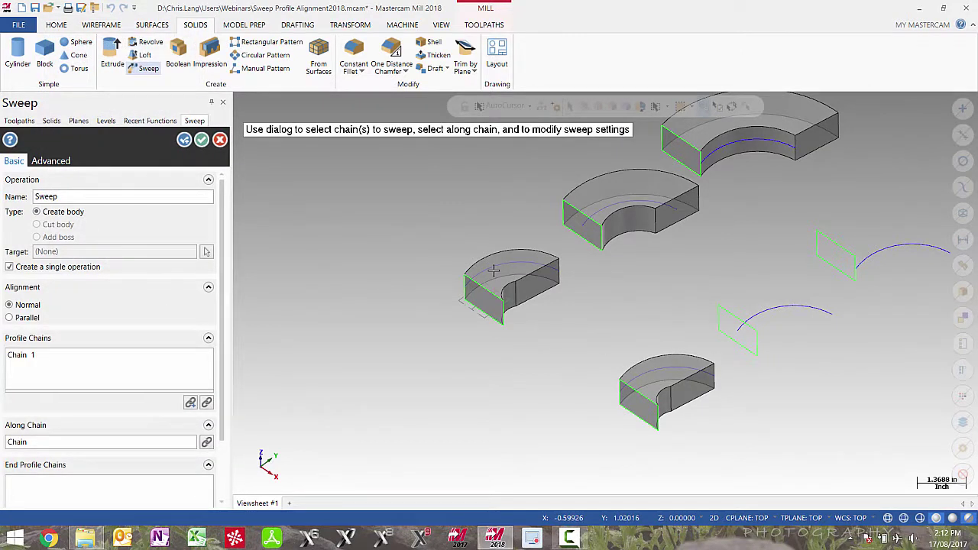
- Compare Parallel and Normal alignment on the rectangular sweep, leaving it set to Parallel
{"action": "left_click", "coordinate": [28, 320]}
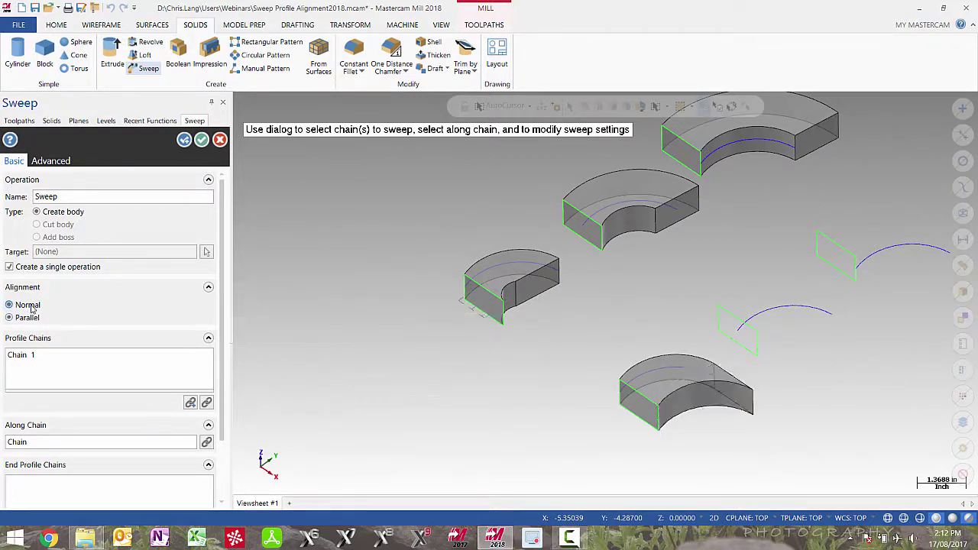
{"action": "left_click", "coordinate": [31, 307]}
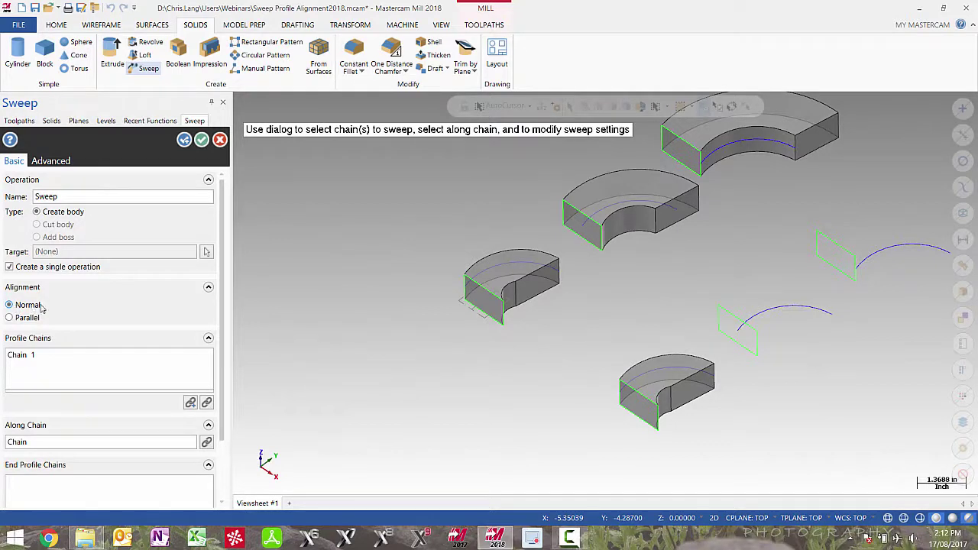
{"action": "left_click", "coordinate": [31, 321]}
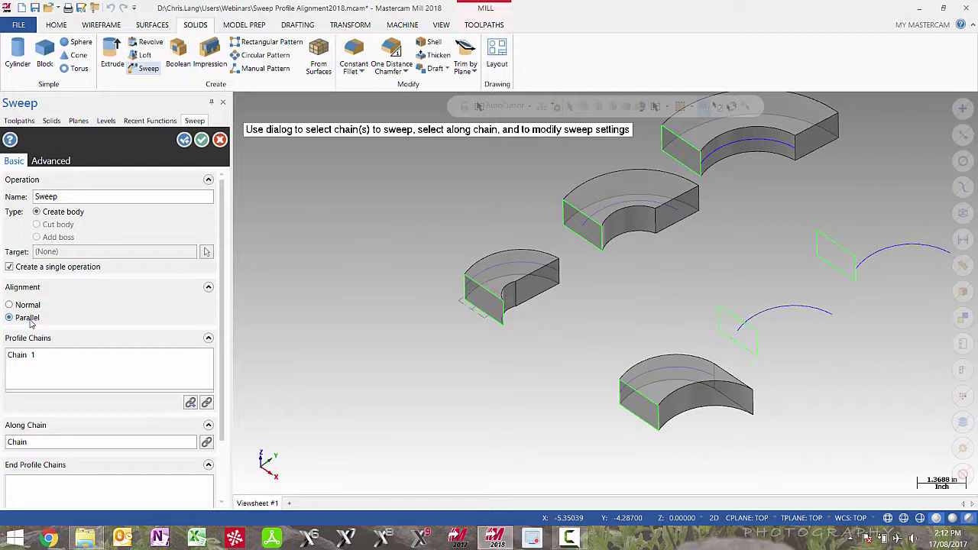
- Accept the first Parallel sweep and sweep the middle unswept rectangle along the blue arc starting inside it
{"action": "left_click", "coordinate": [185, 141]}
{"action": "left_click", "coordinate": [728, 306]}
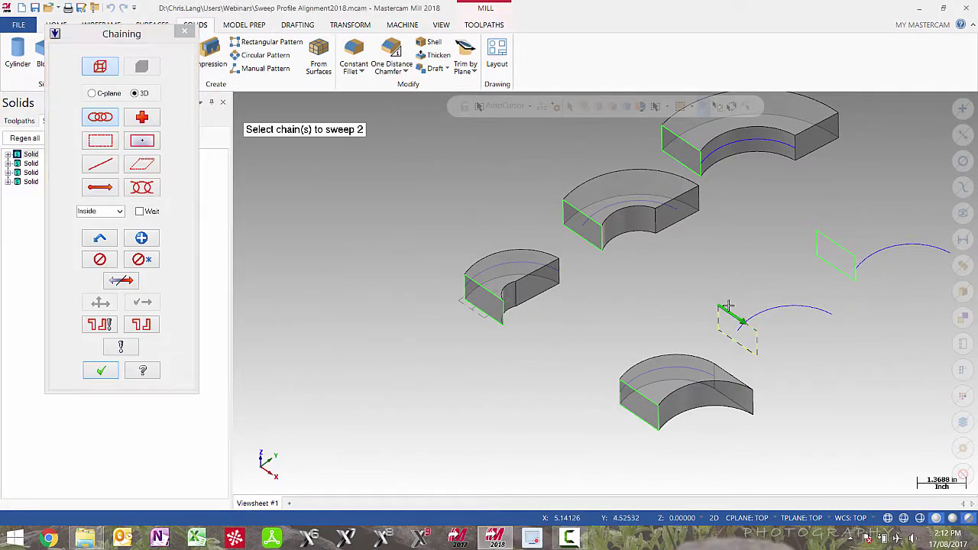
{"action": "left_click", "coordinate": [100, 370]}
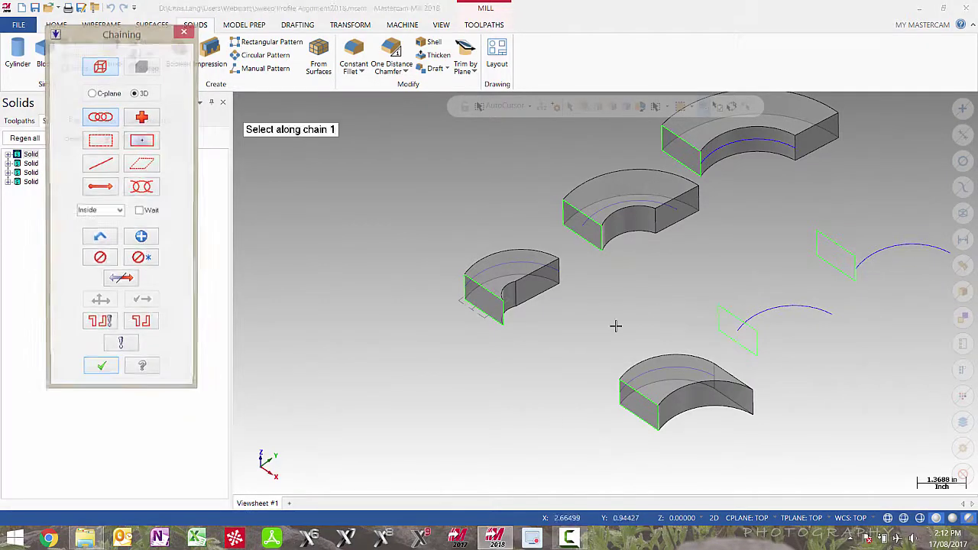
{"action": "left_click", "coordinate": [730, 322]}
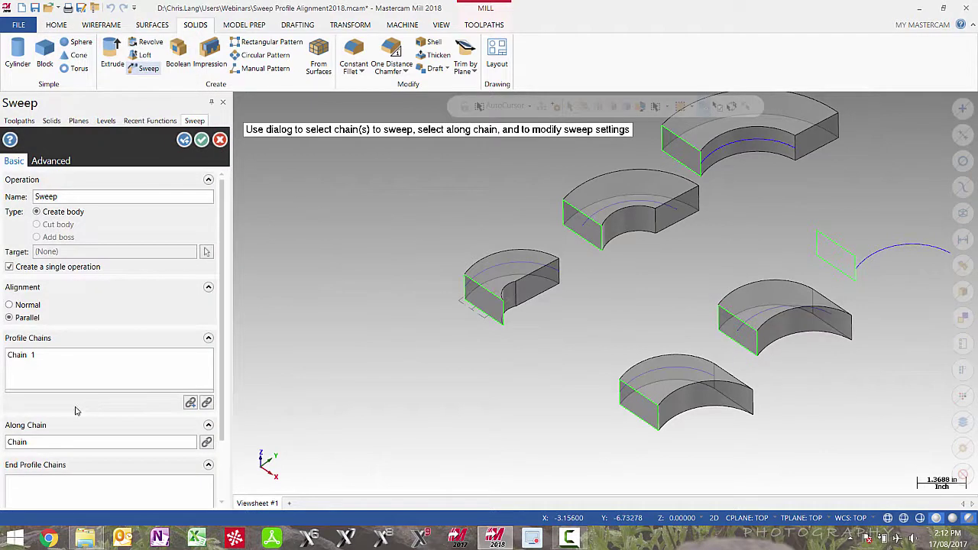
- Compare Normal and Parallel alignment on the middle rectangular sweep, leaving it set to Parallel, and inspect both Parallel sweeps
{"action": "left_click", "coordinate": [28, 306]}
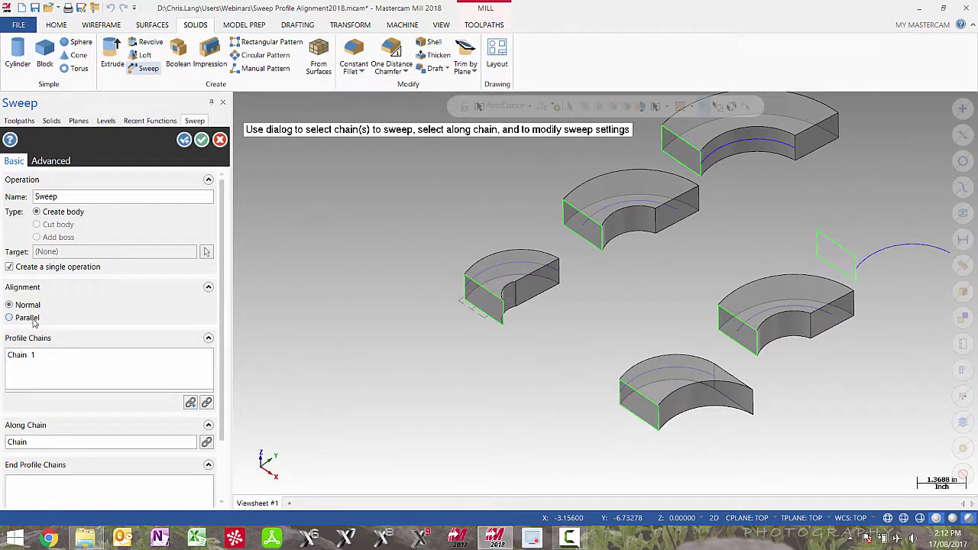
{"action": "left_click", "coordinate": [31, 320]}
{"action": "middle_click_drag", "start_coordinate": [738, 320], "coordinate": [756, 325]}
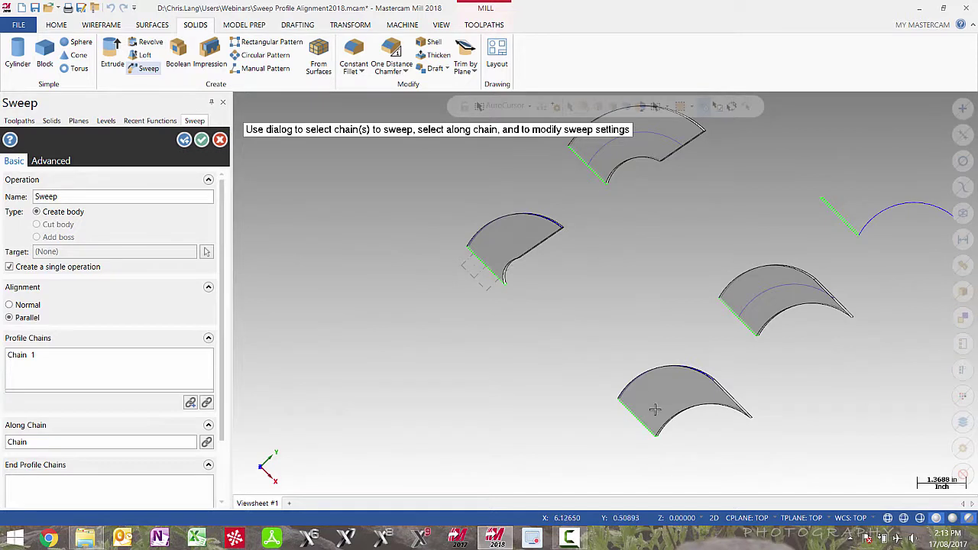
{"action": "middle_click_drag", "start_coordinate": [655, 408], "coordinate": [664, 378]}
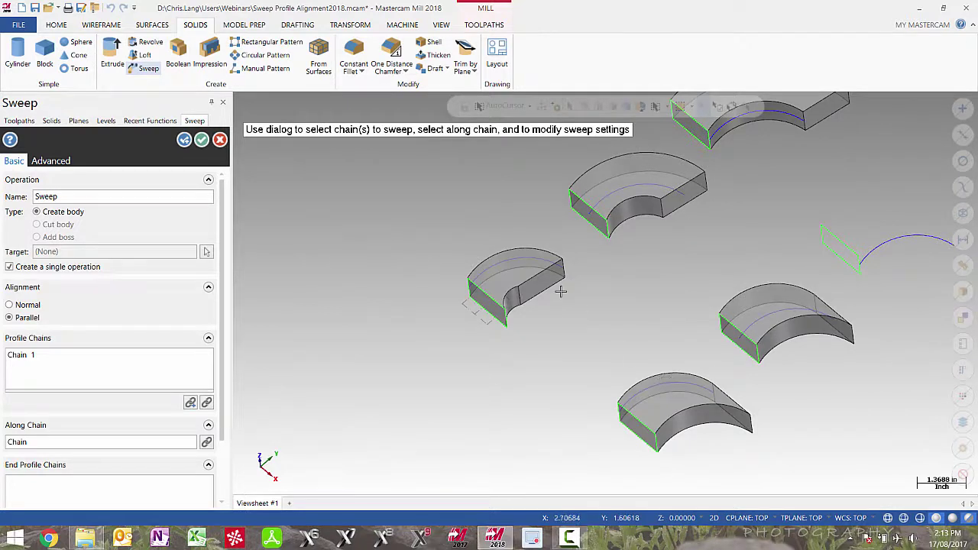
- Accept the middle sweep and sweep the last remaining rectangle along its blue arc with Parallel alignment
{"action": "left_click", "coordinate": [184, 139]}
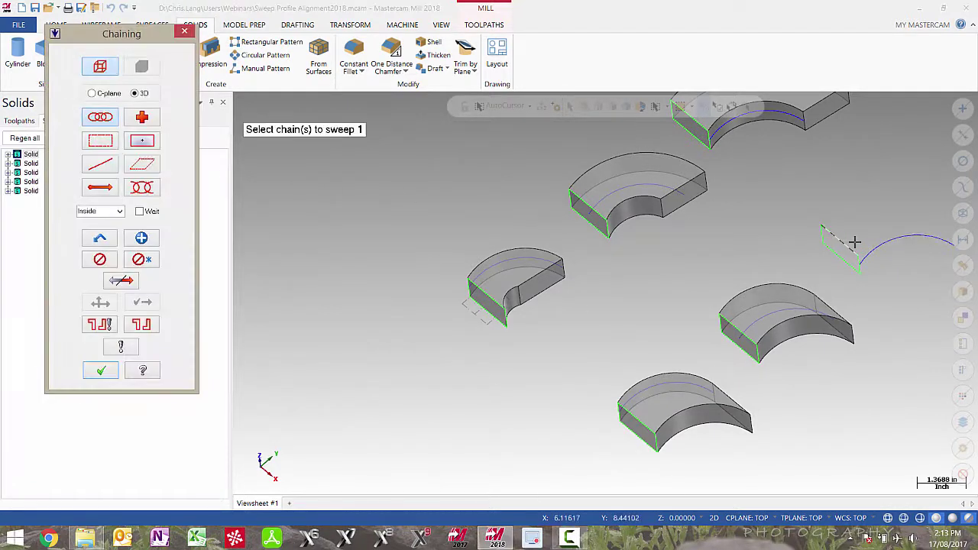
{"action": "left_click", "coordinate": [841, 246]}
{"action": "left_click", "coordinate": [100, 372]}
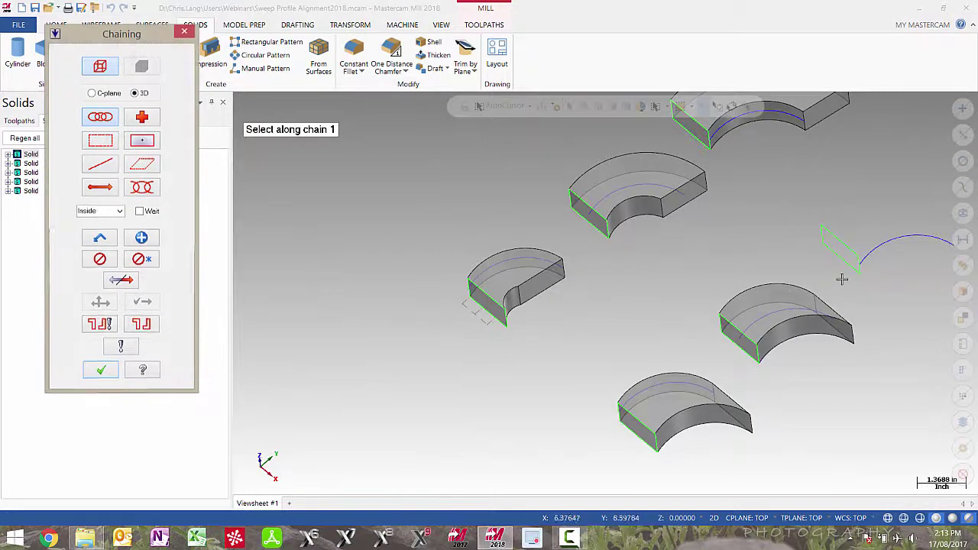
{"action": "left_click", "coordinate": [870, 259]}
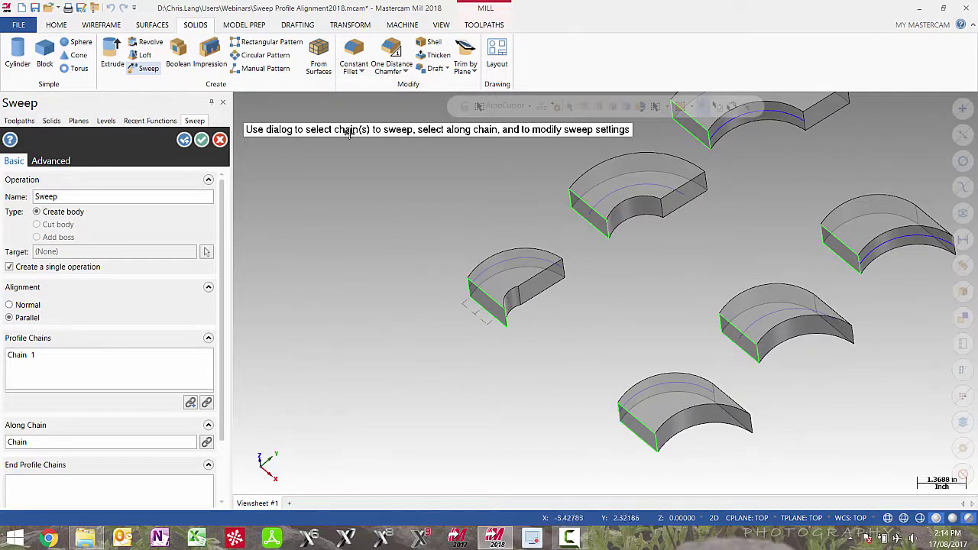
{"action": "left_click", "coordinate": [201, 139]}
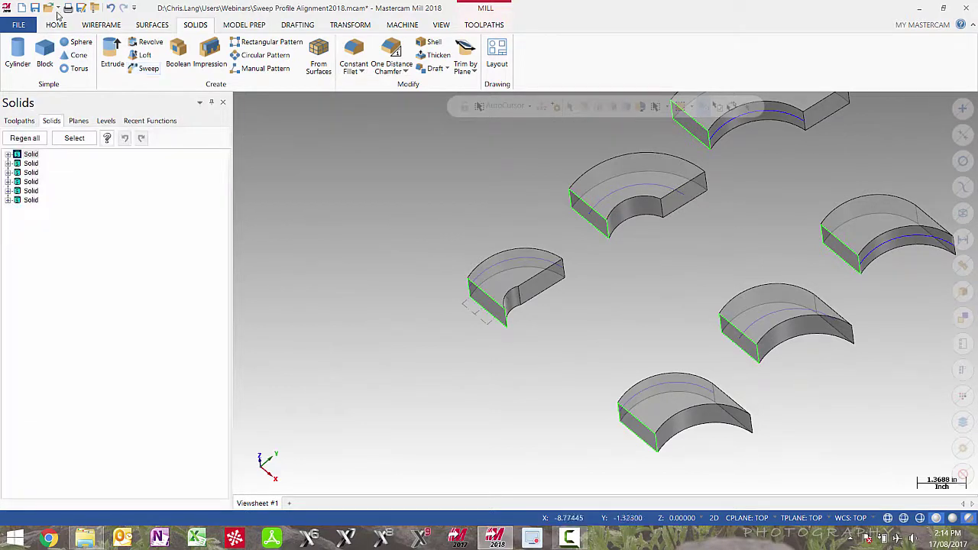
- Open the recent file Sweep Sharp Corners.mcam, assign color 10 to its background-colored entities, and examine the first solid's sweep operation
{"action": "left_click", "coordinate": [55, 8]}
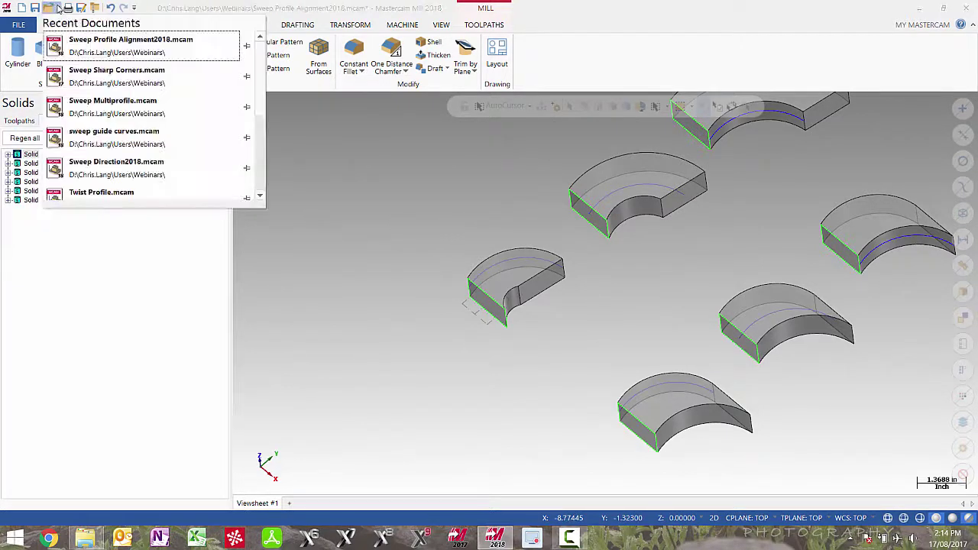
{"action": "left_click", "coordinate": [131, 76]}
{"action": "left_click", "coordinate": [526, 294]}
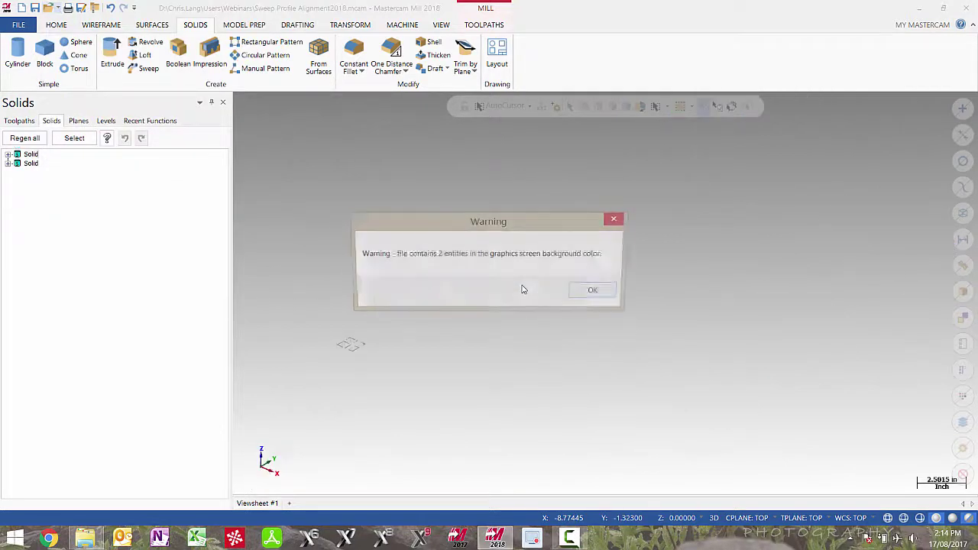
{"action": "left_click", "coordinate": [600, 293]}
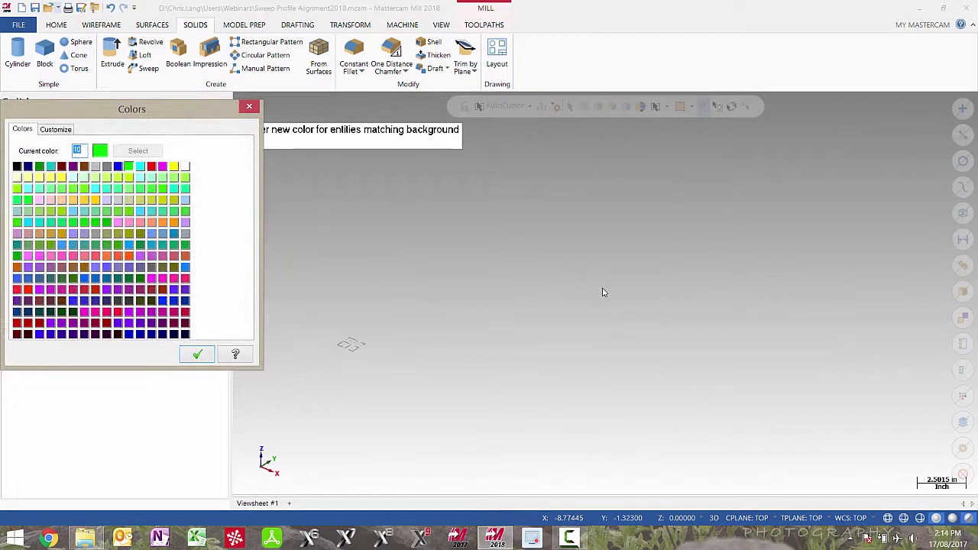
{"action": "left_click", "coordinate": [196, 353]}
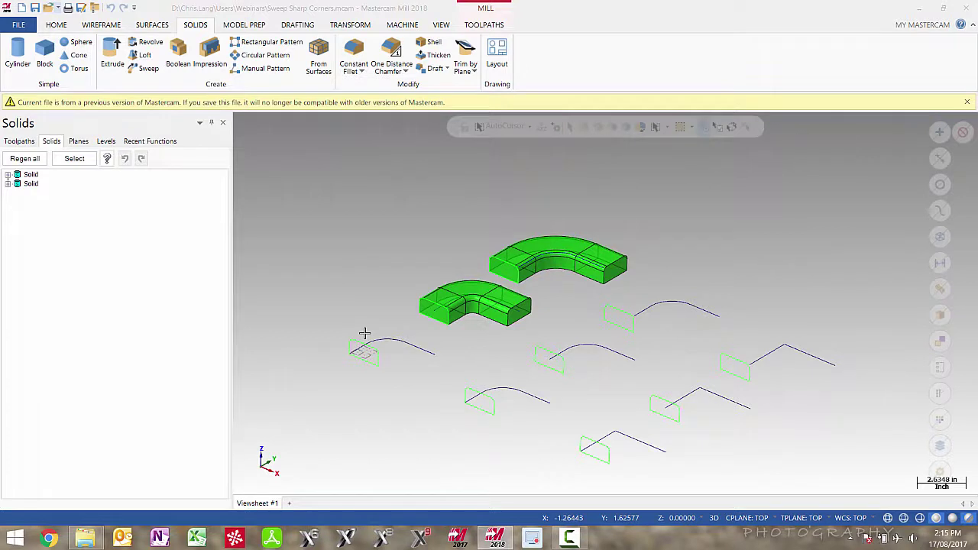
{"action": "double_click", "coordinate": [31, 175]}
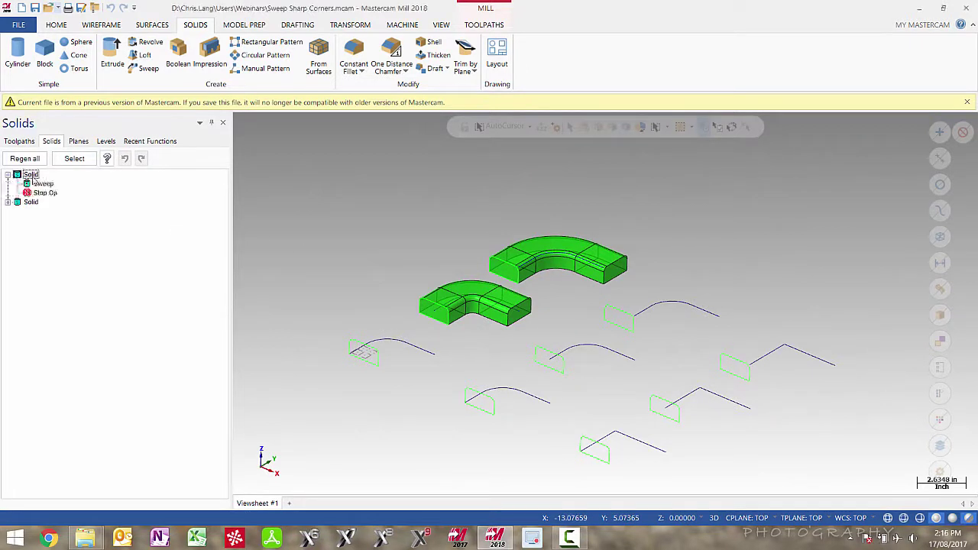
{"action": "double_click", "coordinate": [44, 186]}
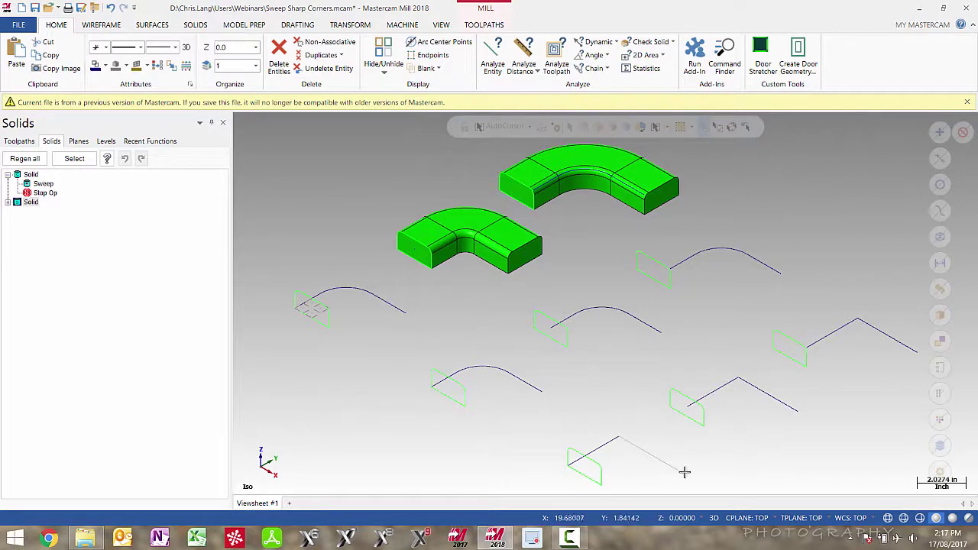
- Preview a sweep of the nearest rounded profile along its sharp-cornered path with Normal alignment, and discard it
{"action": "scroll", "coordinate": [540, 373], "scroll_direction": "up", "scroll_amount": 5}
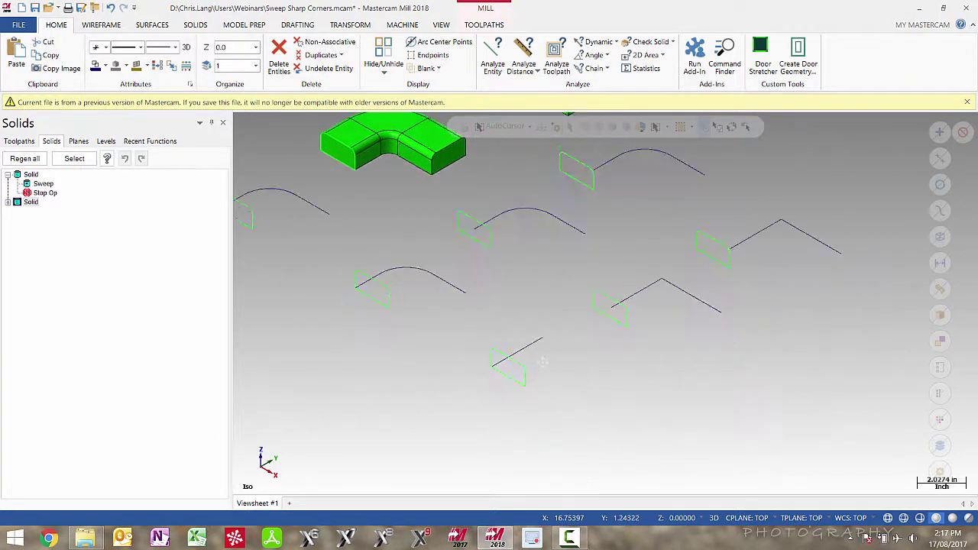
{"action": "left_click", "coordinate": [196, 24]}
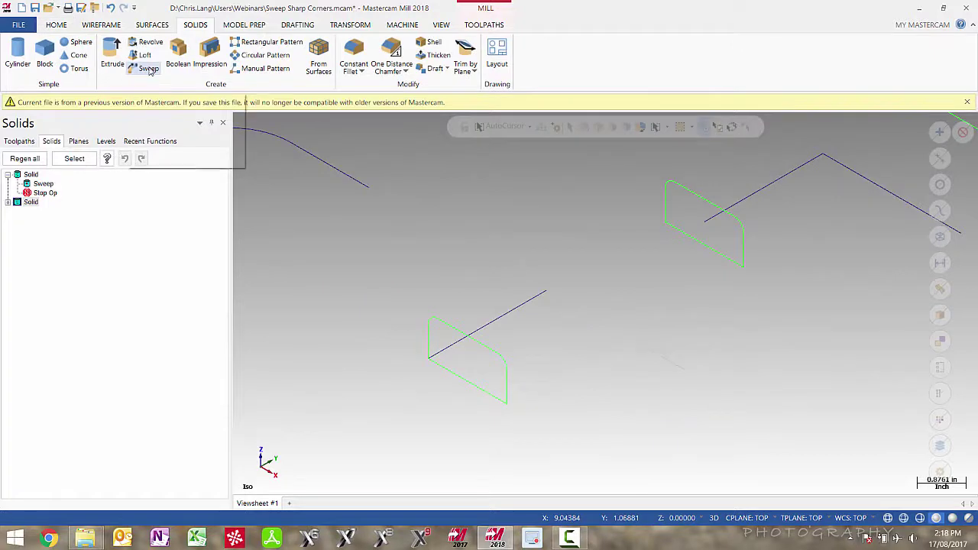
{"action": "left_click", "coordinate": [144, 68]}
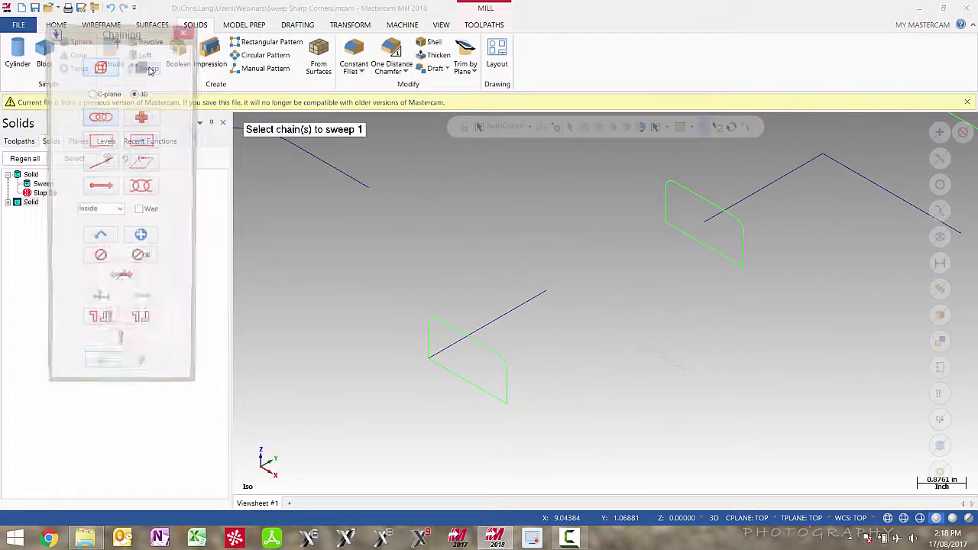
{"action": "left_click", "coordinate": [489, 394]}
{"action": "left_click", "coordinate": [109, 373]}
{"action": "left_click", "coordinate": [444, 344]}
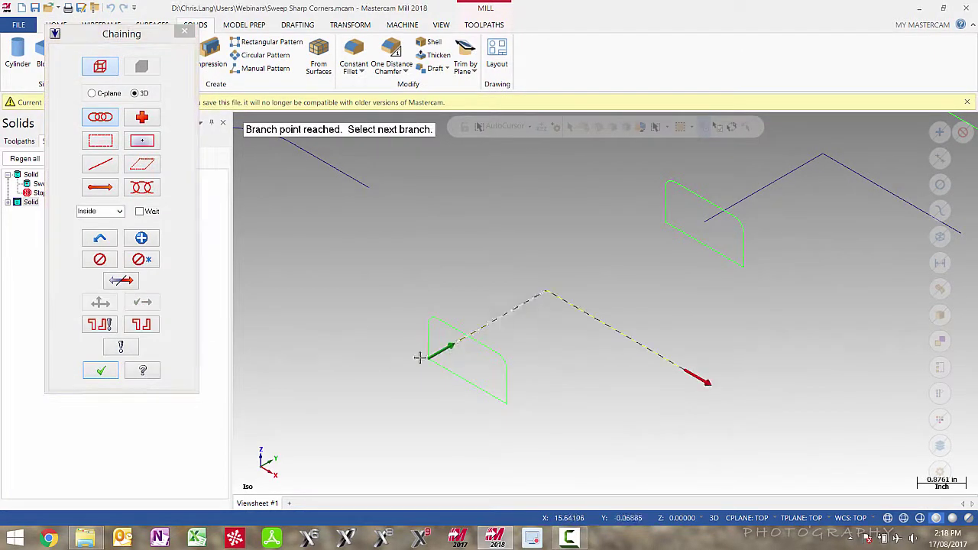
{"action": "left_click", "coordinate": [100, 372]}
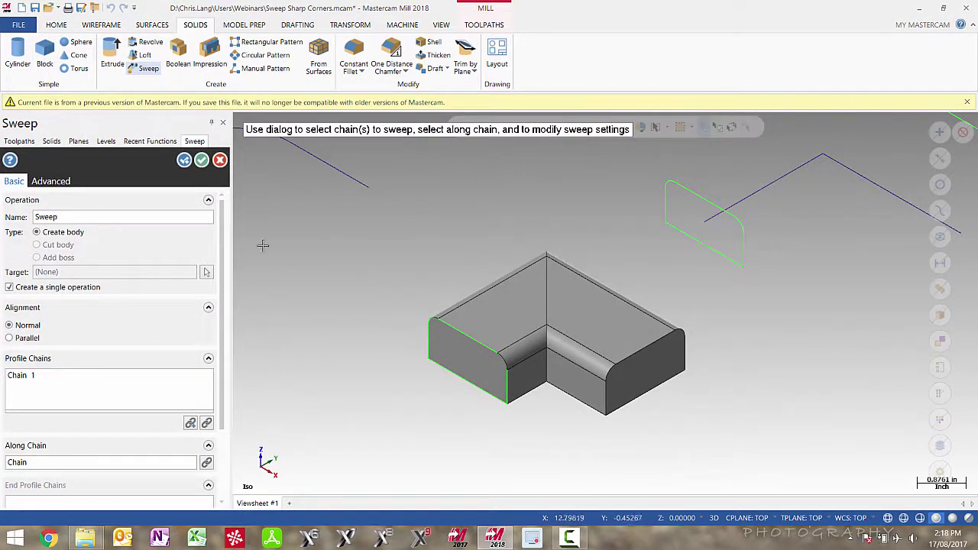
{"action": "left_click", "coordinate": [219, 160]}
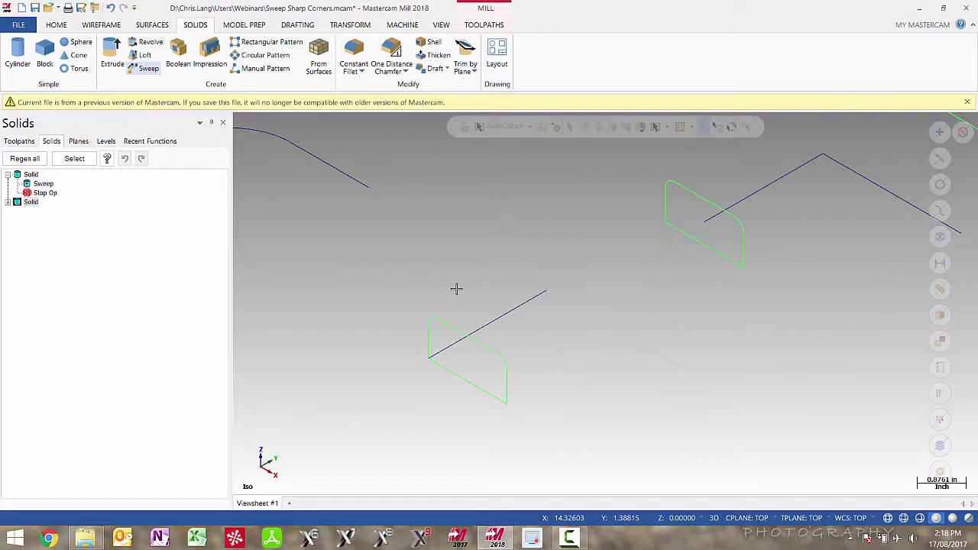
- Try to sweep the rounded profile along the filleted path that starts at its lower corner, using Normal alignment
{"action": "middle_click_drag", "start_coordinate": [428, 284], "coordinate": [517, 351]}
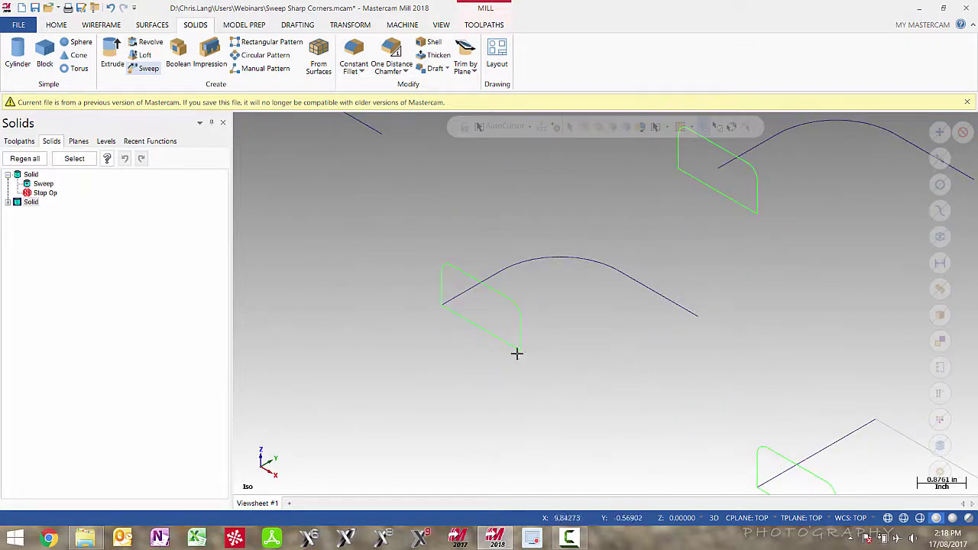
{"action": "left_click", "coordinate": [149, 69]}
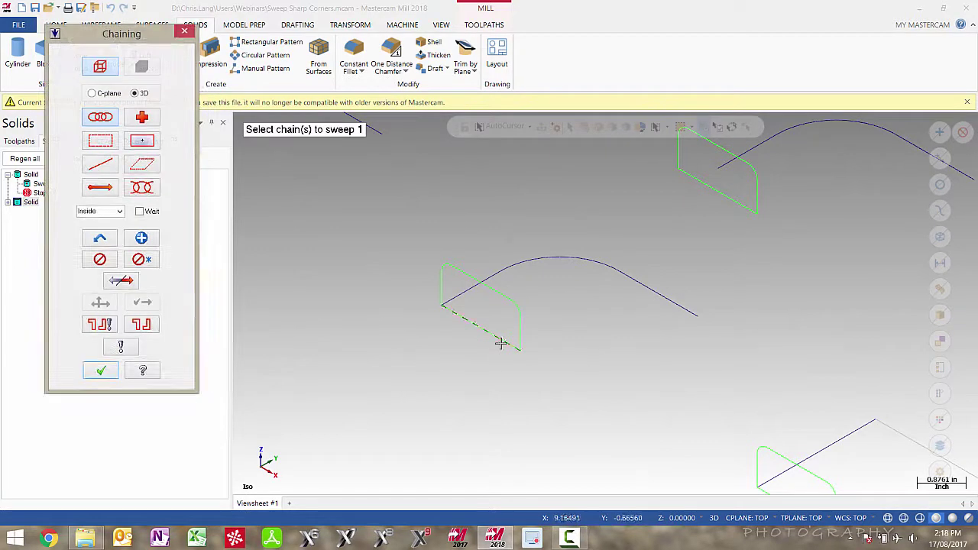
{"action": "left_click", "coordinate": [502, 344]}
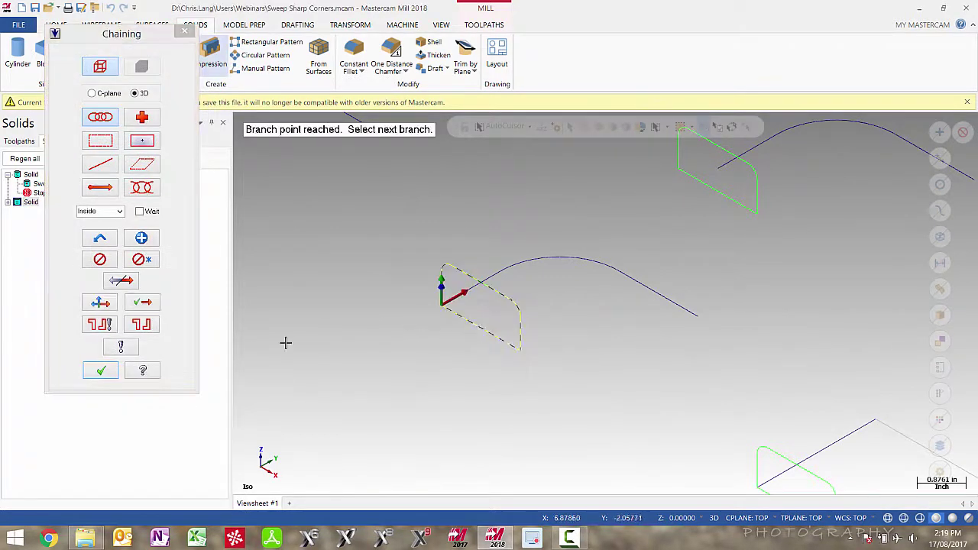
{"action": "left_click", "coordinate": [112, 374]}
{"action": "left_click", "coordinate": [495, 274]}
{"action": "left_click", "coordinate": [110, 375]}
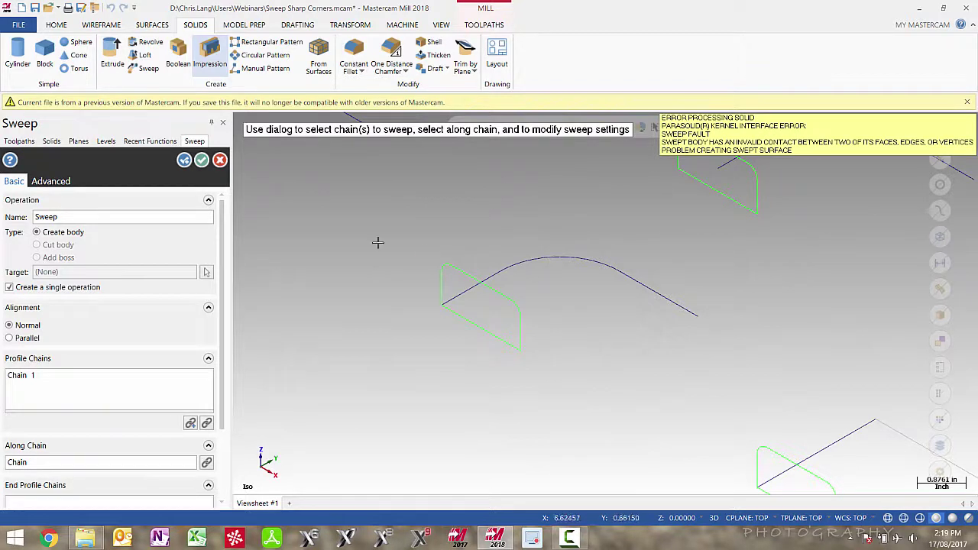
{"action": "left_click", "coordinate": [201, 160]}
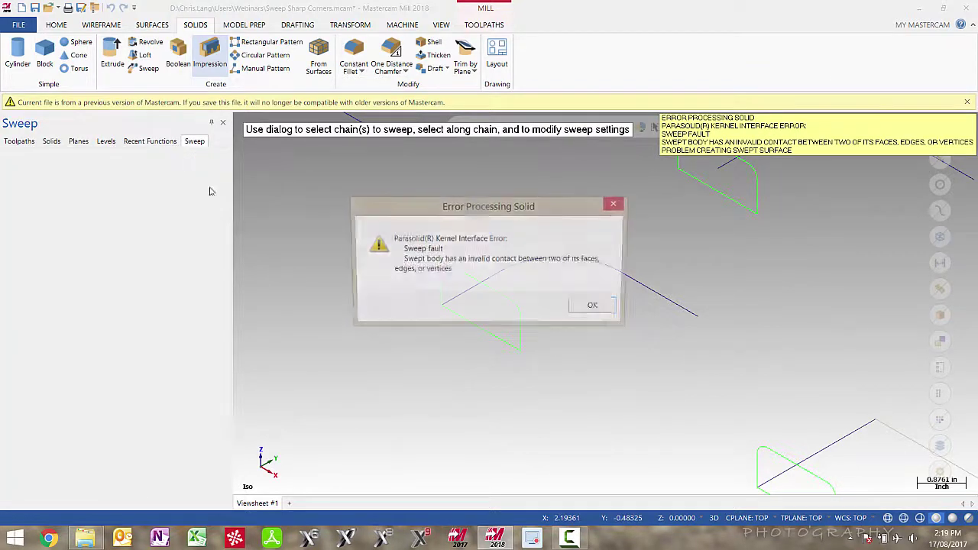
{"action": "left_click", "coordinate": [596, 308]}
{"action": "left_click", "coordinate": [535, 290]}
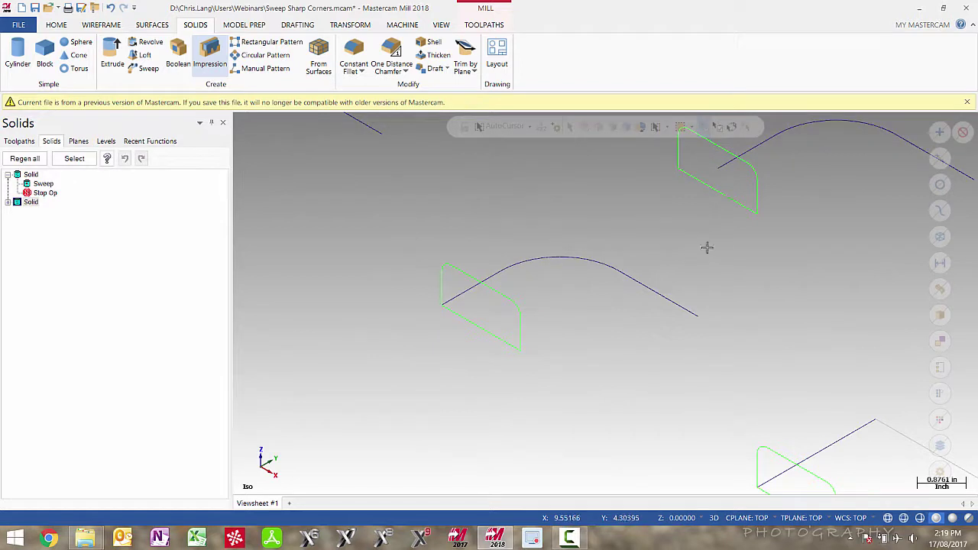
- Sweep the neighbouring rounded profile along the filleted path that starts near its middle, using Normal alignment
{"action": "middle_click_drag", "start_coordinate": [699, 247], "coordinate": [450, 363]}
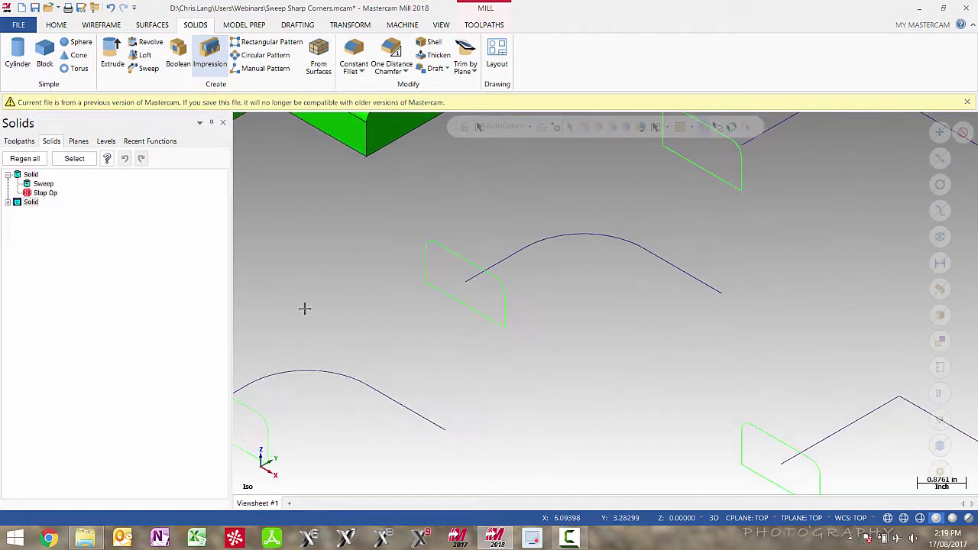
{"action": "left_click", "coordinate": [145, 68]}
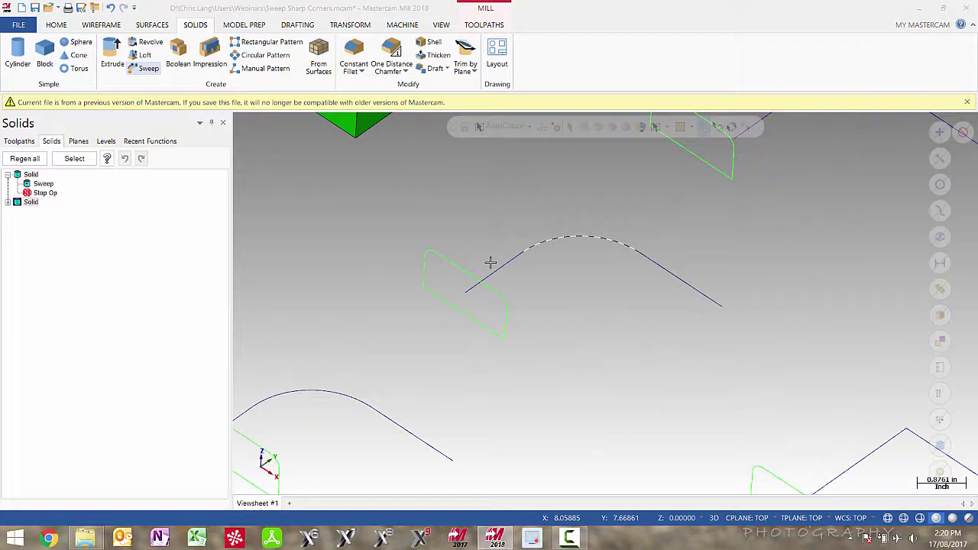
{"action": "left_click", "coordinate": [149, 68]}
{"action": "left_click", "coordinate": [425, 290]}
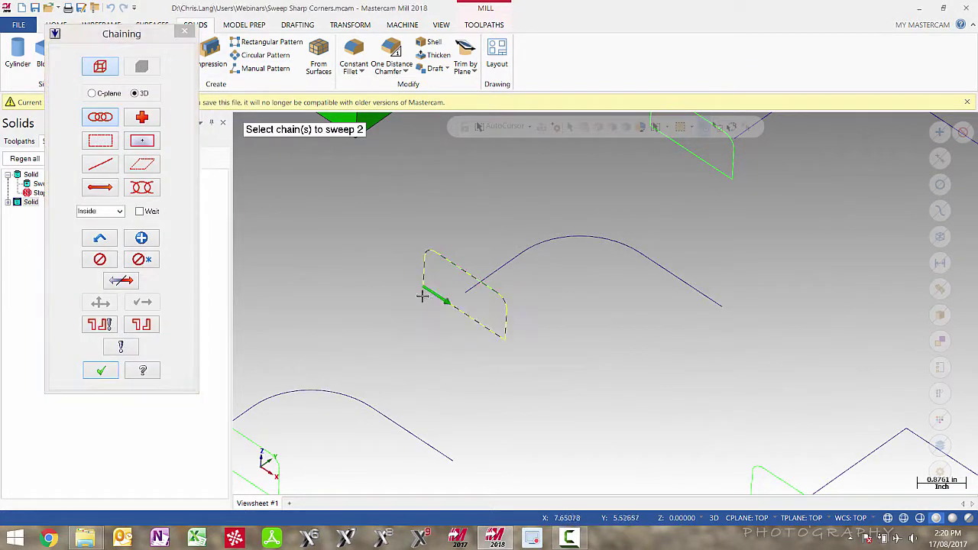
{"action": "left_click", "coordinate": [107, 374]}
{"action": "left_click", "coordinate": [467, 287]}
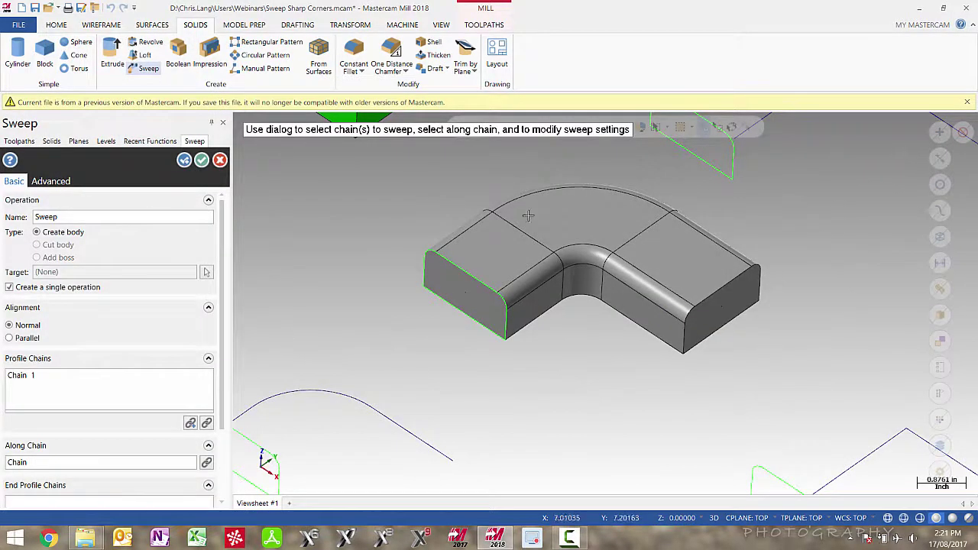
- Inspect the filleted sweep from several sides and in wireframe, and analyze the radius of its path's arc
{"action": "middle_click_drag", "start_coordinate": [561, 180], "coordinate": [556, 249]}
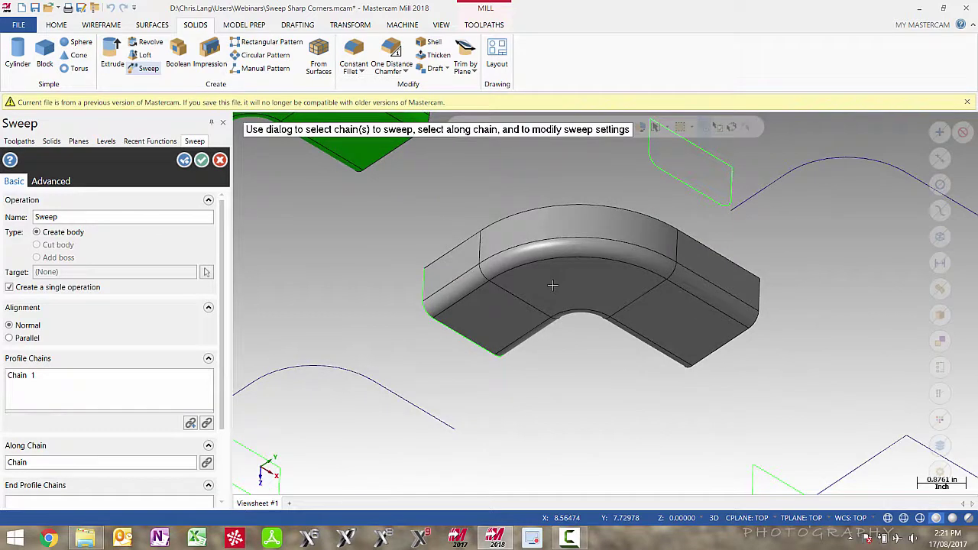
{"action": "key", "text": "alt+s"}
{"action": "middle_click_drag", "start_coordinate": [552, 299], "coordinate": [575, 228]}
{"action": "key", "text": "F4"}
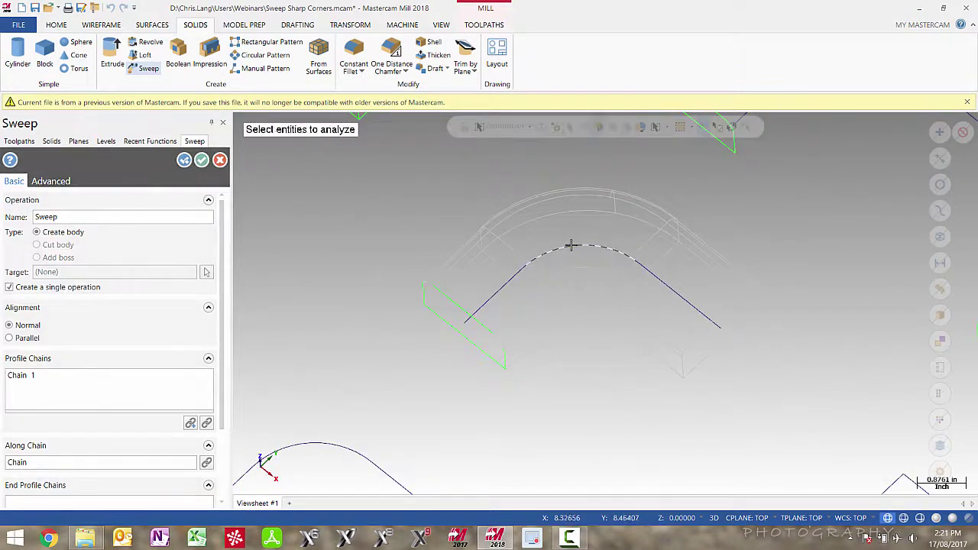
{"action": "left_click", "coordinate": [573, 245]}
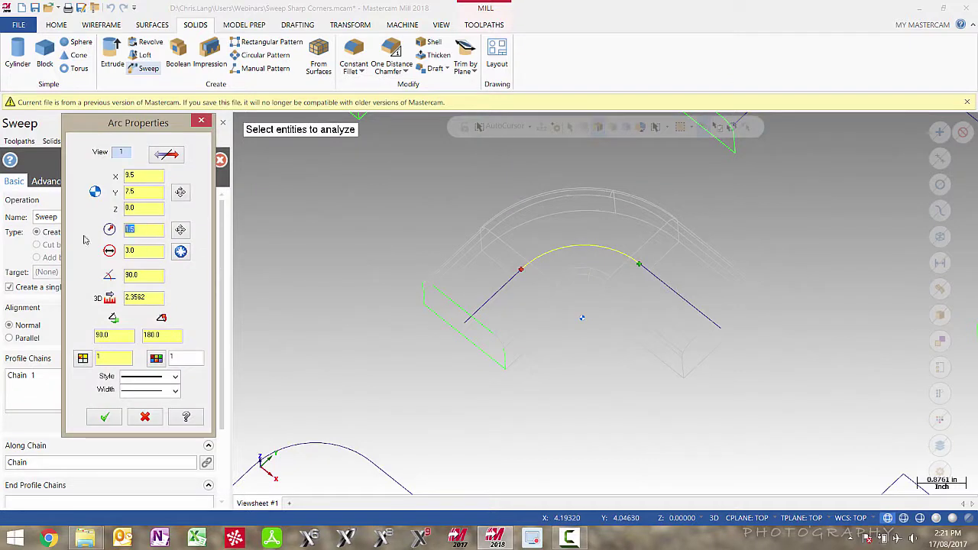
- Analyze the radius of the outer arc edge on the previewed filleted sweep, and close the analysis
{"action": "middle_click_drag", "start_coordinate": [497, 203], "coordinate": [556, 217]}
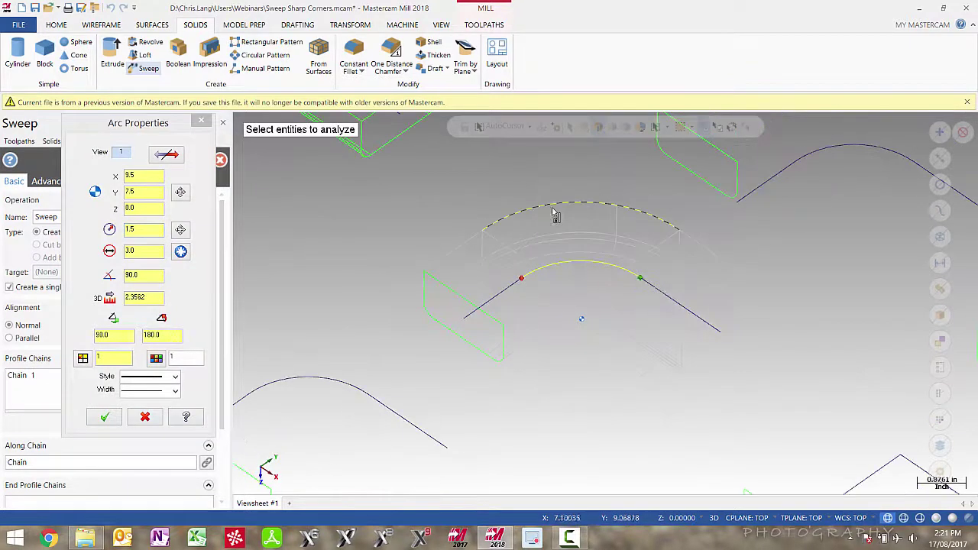
{"action": "left_click", "coordinate": [570, 212]}
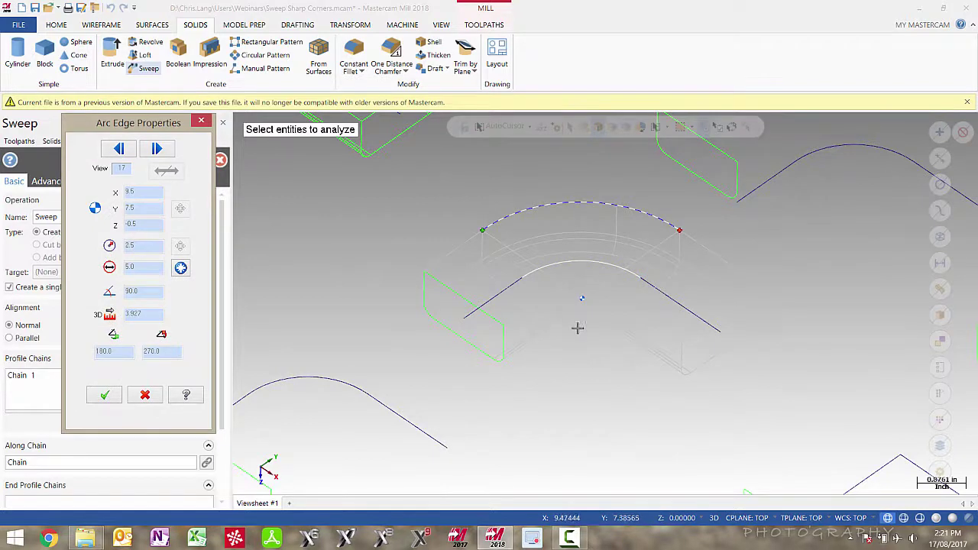
{"action": "middle_click_drag", "start_coordinate": [572, 303], "coordinate": [497, 340]}
{"action": "key", "text": "Escape"}
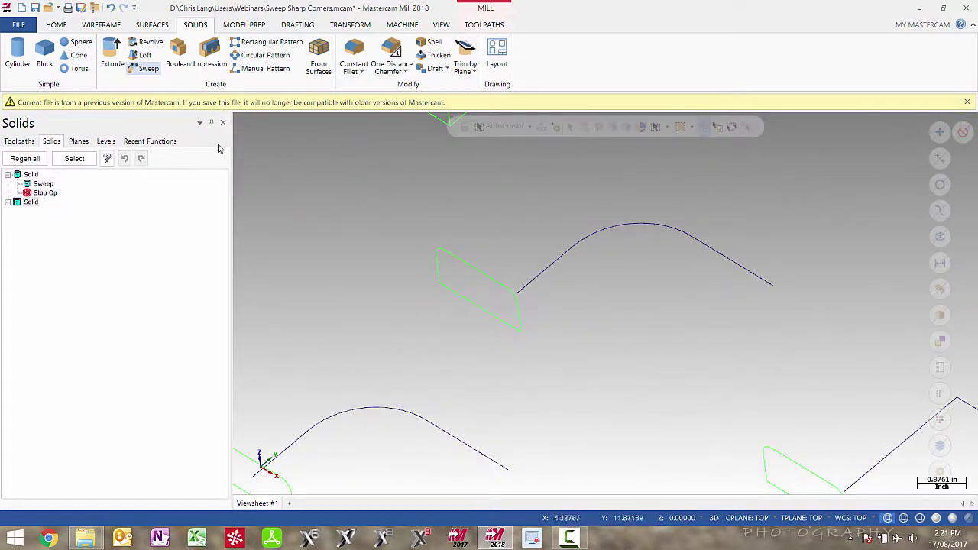
- Preview a sweep of the rounded profile along the filleted path starting at its upper inner corner, using Normal alignment
{"action": "left_click", "coordinate": [145, 69]}
{"action": "left_click", "coordinate": [492, 320]}
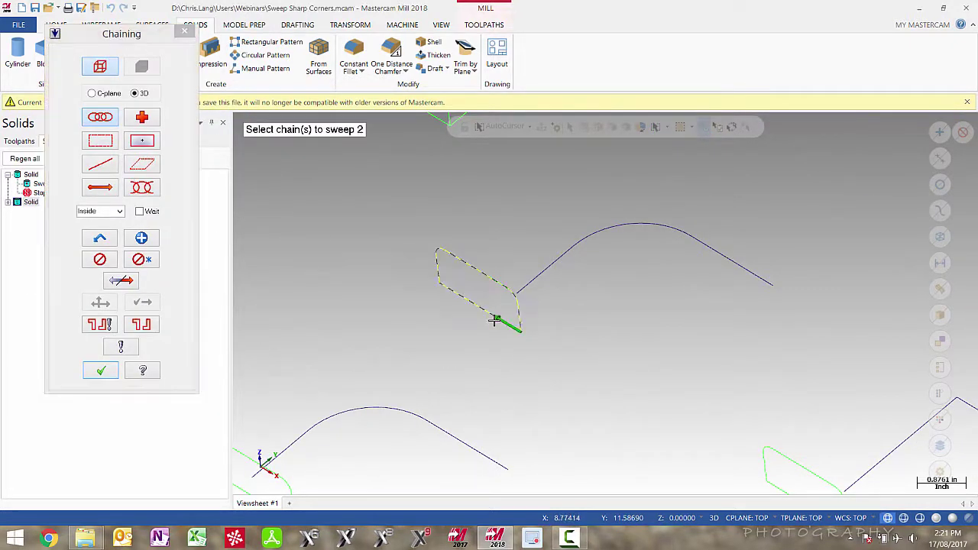
{"action": "left_click", "coordinate": [100, 371]}
{"action": "left_click", "coordinate": [520, 289]}
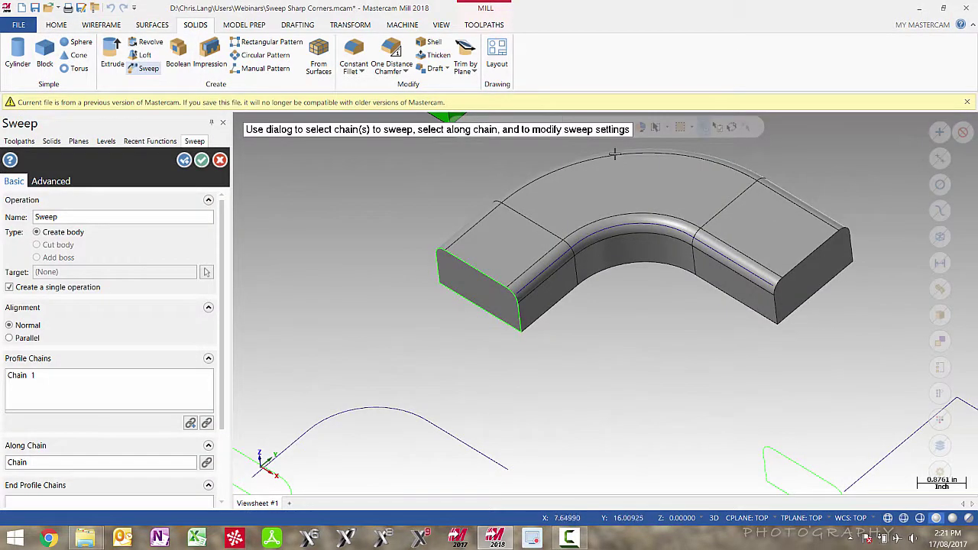
{"action": "middle_click_drag", "start_coordinate": [614, 155], "coordinate": [570, 277]}
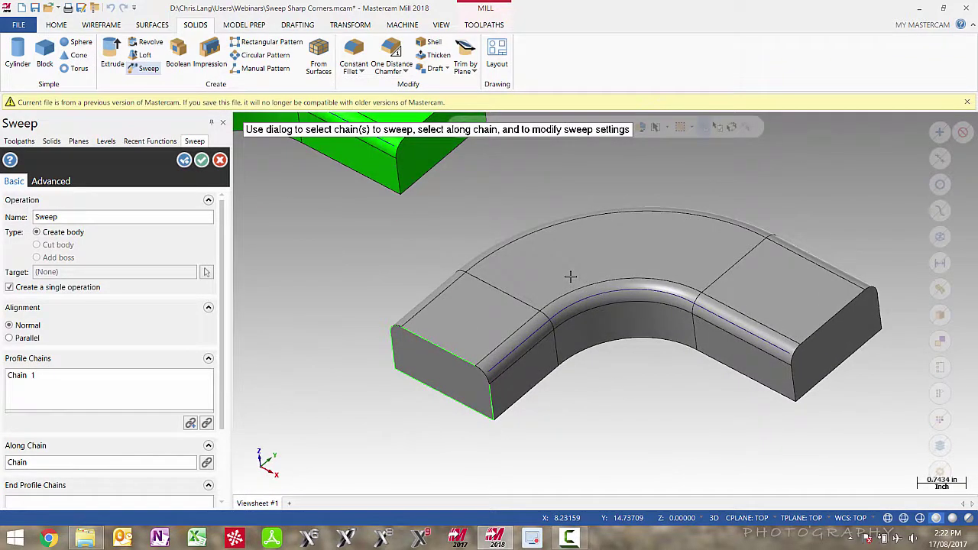
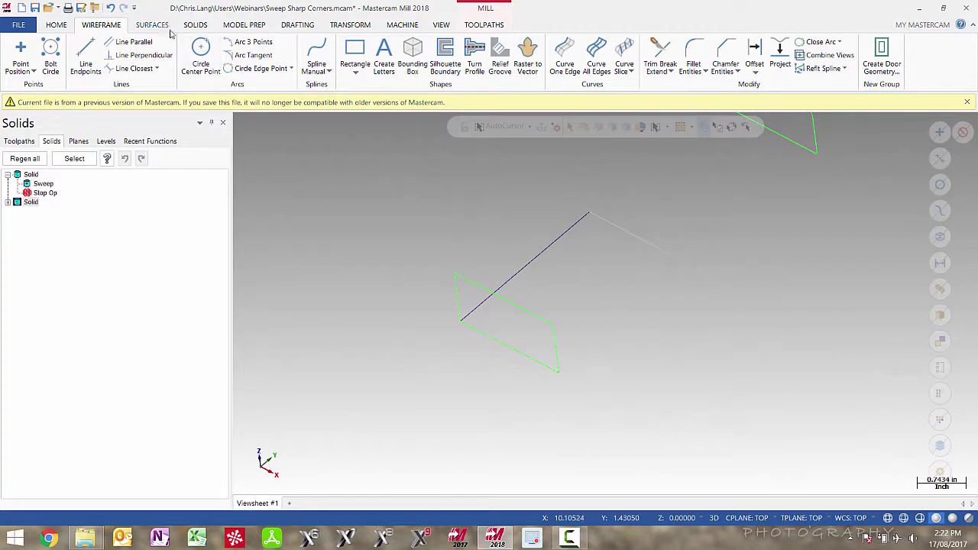
- Sweep the plain four-sided profile along the sharp-cornered path starting at its lower corner, creating a body with Normal alignment
{"action": "left_click", "coordinate": [195, 25]}
{"action": "left_click", "coordinate": [147, 69]}
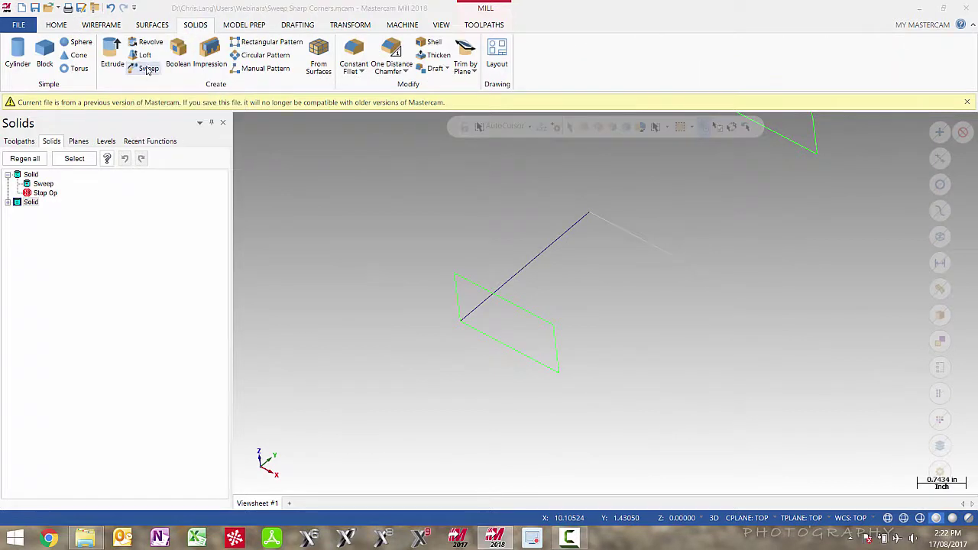
{"action": "left_click", "coordinate": [541, 361]}
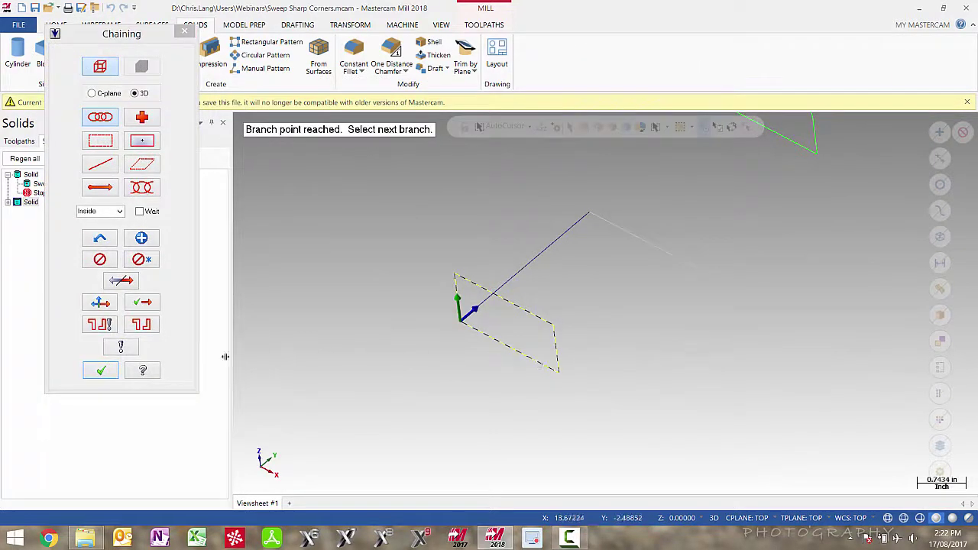
{"action": "left_click", "coordinate": [100, 370]}
{"action": "left_click", "coordinate": [479, 308]}
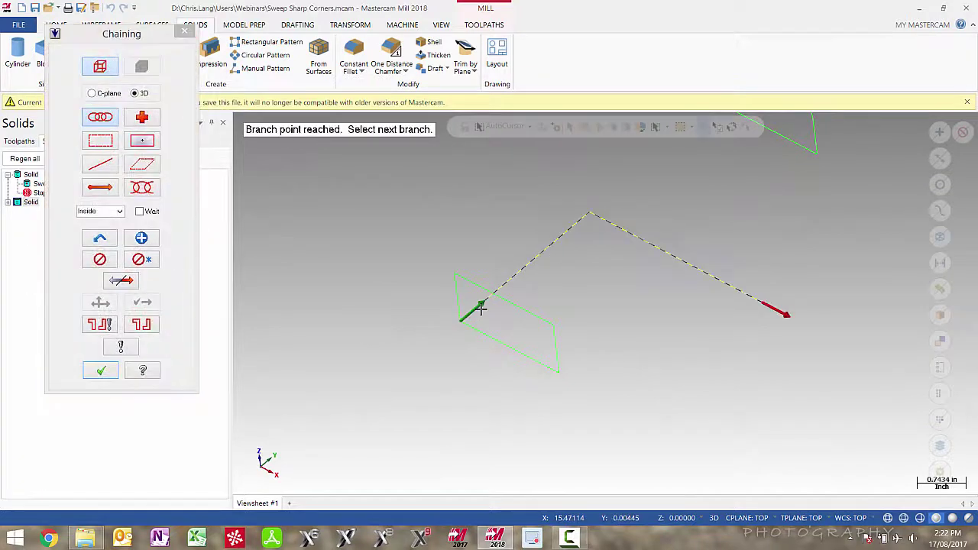
{"action": "left_click", "coordinate": [100, 372]}
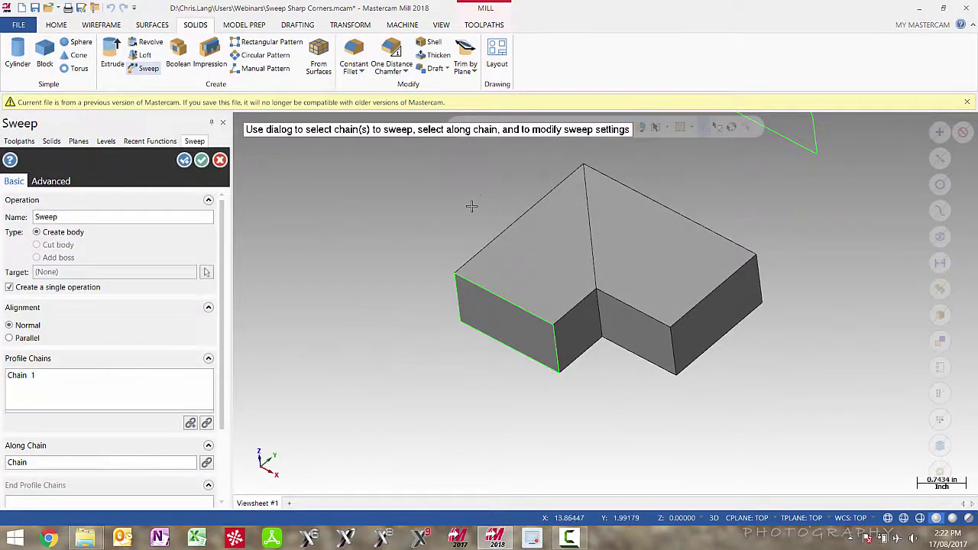
{"action": "scroll", "coordinate": [444, 271], "scroll_direction": "up", "scroll_amount": 3}
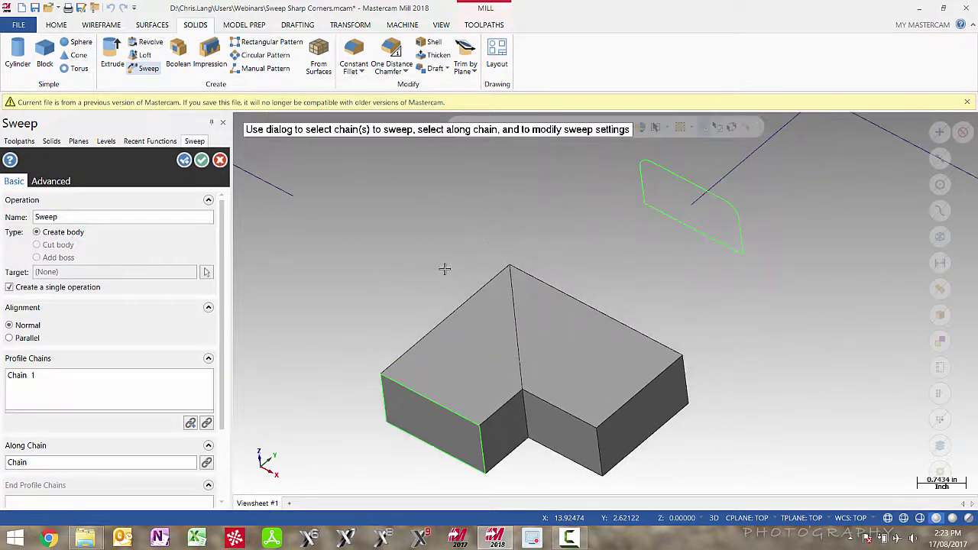
{"action": "scroll", "coordinate": [482, 222], "scroll_direction": "up", "scroll_amount": 3}
{"action": "middle_click_drag", "start_coordinate": [482, 224], "coordinate": [478, 258]}
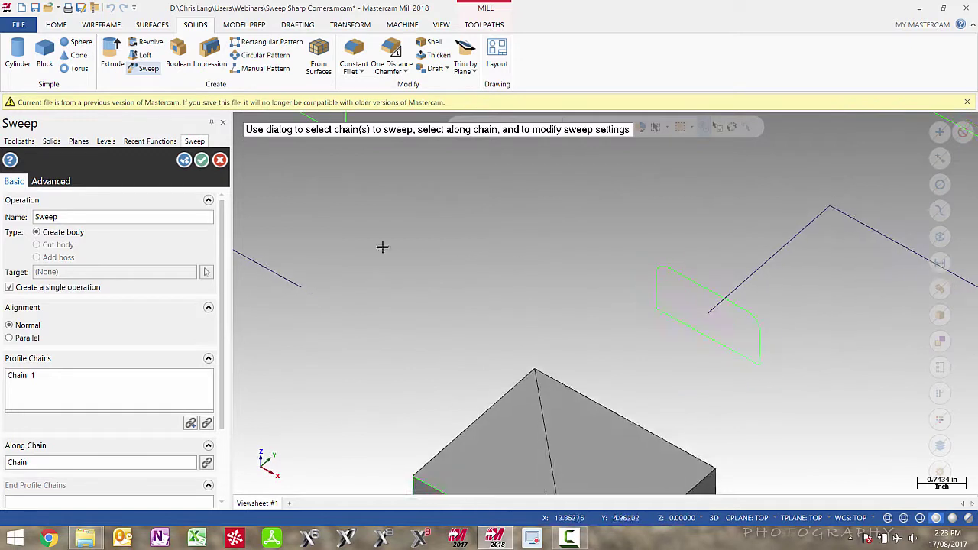
{"action": "left_click", "coordinate": [201, 162]}
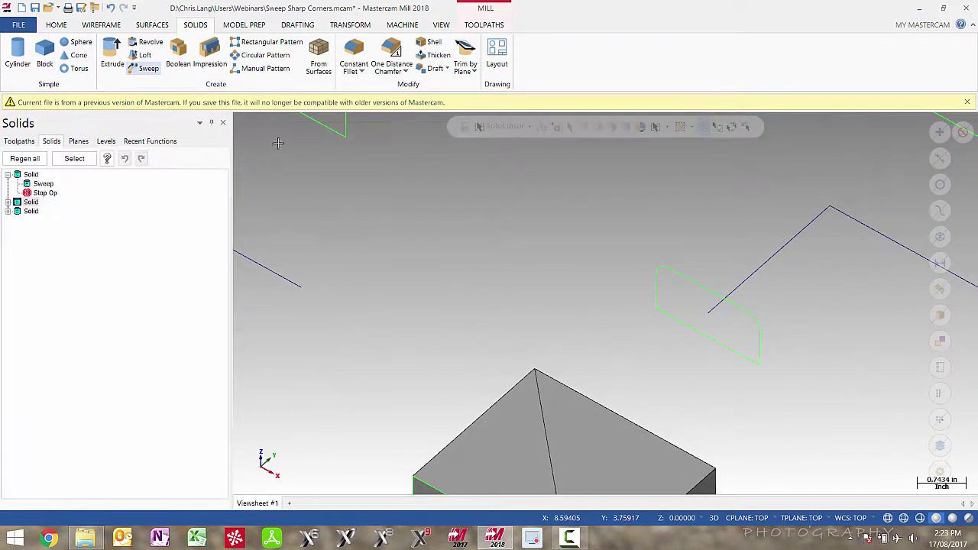
- Apply a 1.5 in constant radius fillet to the outer vertical corner edge of the sharp-cornered swept body
{"action": "left_click", "coordinate": [357, 50]}
{"action": "middle_click_drag", "start_coordinate": [515, 234], "coordinate": [588, 319]}
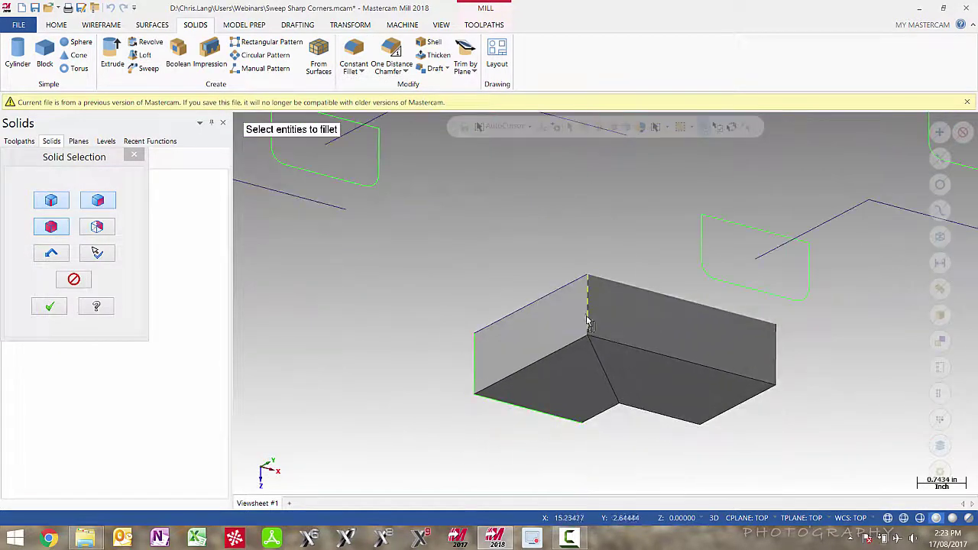
{"action": "left_click", "coordinate": [587, 320]}
{"action": "left_click", "coordinate": [49, 307]}
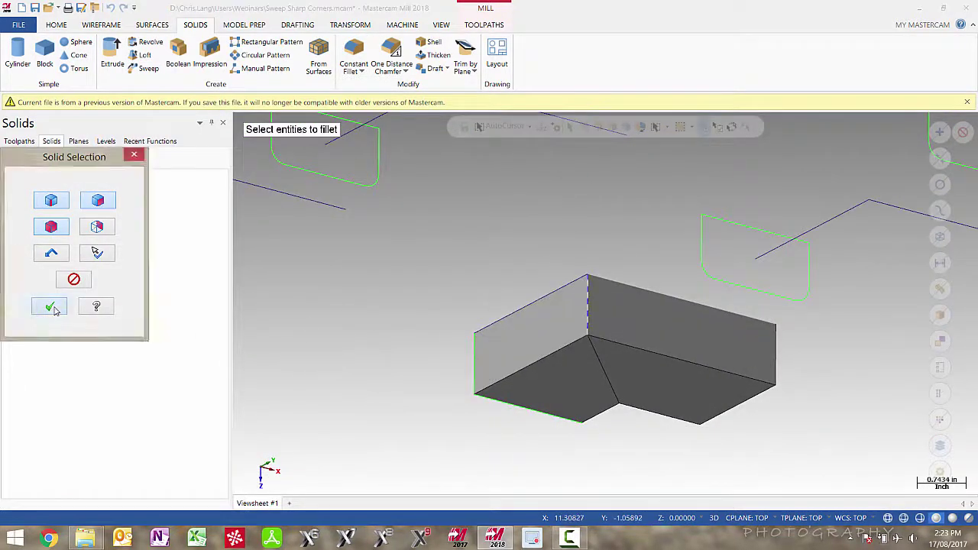
{"action": "left_click", "coordinate": [55, 378]}
{"action": "type", "text": "1.5"}
{"action": "key", "text": "Return"}
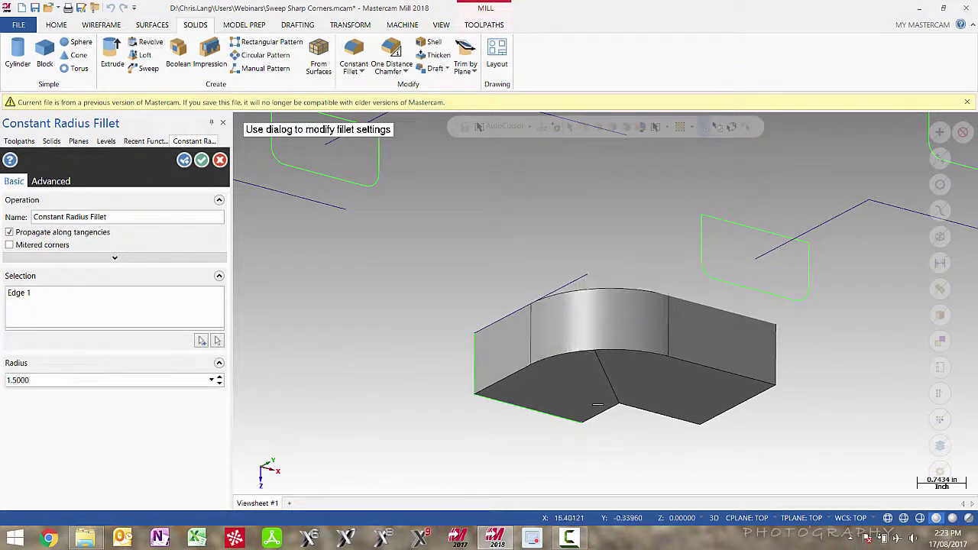
{"action": "scroll", "coordinate": [570, 390], "scroll_direction": "down", "scroll_amount": 5}
{"action": "middle_click_drag", "start_coordinate": [613, 462], "coordinate": [591, 406]}
{"action": "left_click", "coordinate": [185, 160]}
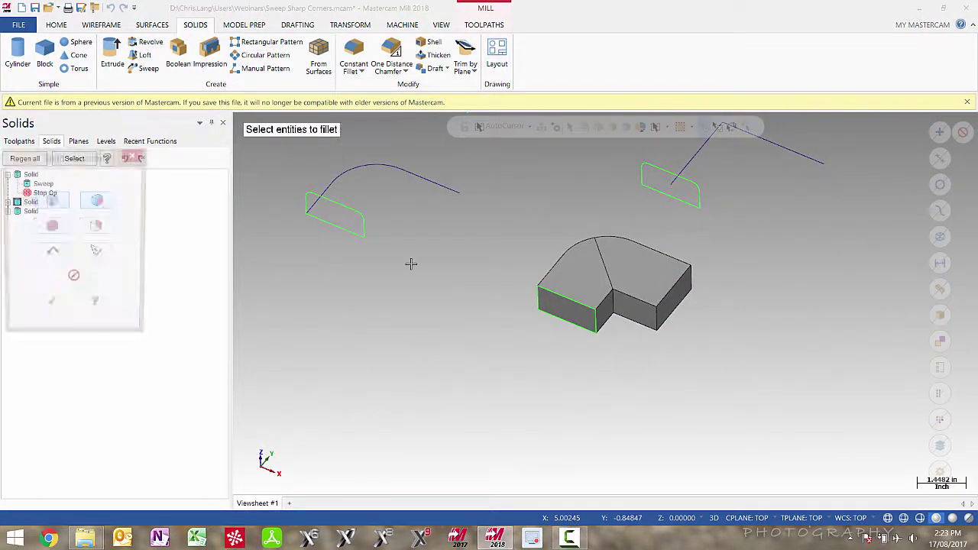
- Apply a 0.25 in constant radius fillet to the inner vertical corner edge of the swept body
{"action": "left_click", "coordinate": [615, 306]}
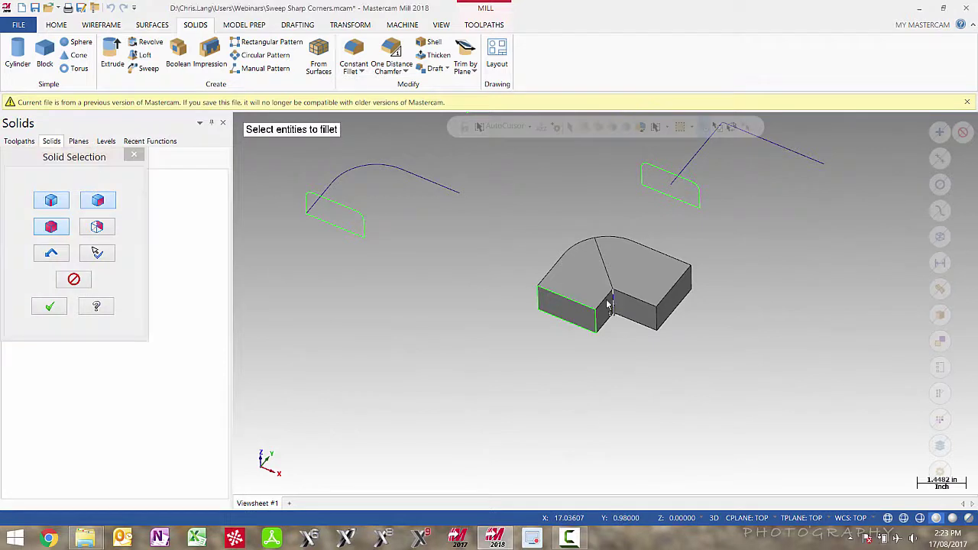
{"action": "left_click", "coordinate": [54, 309]}
{"action": "left_click_drag", "start_coordinate": [79, 383], "coordinate": [2, 381]}
{"action": "key", "text": "BackSpace"}
{"action": "key", "text": "Tab"}
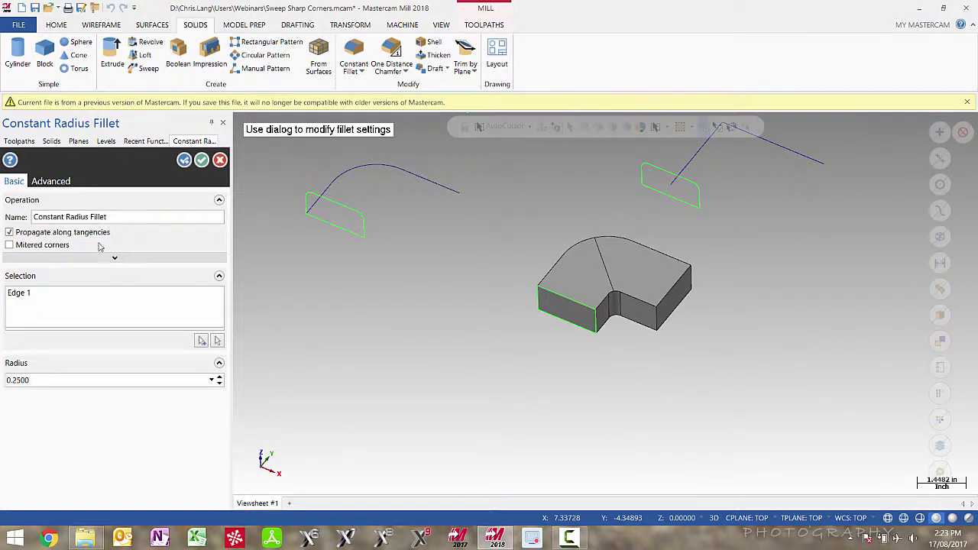
{"action": "left_click", "coordinate": [184, 160]}
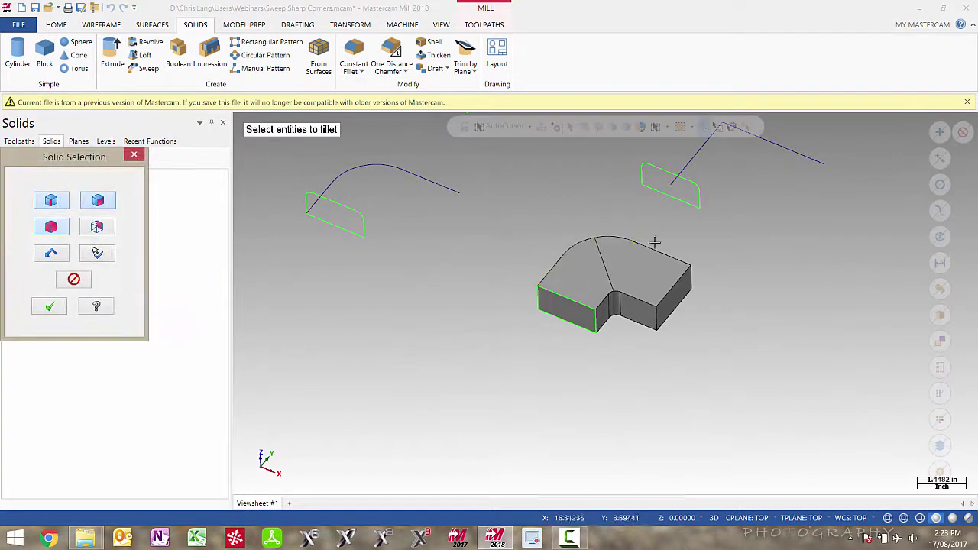
- Fillet the outer and inner top edges of the swept body with a 0.25 in constant radius, propagating along tangencies
{"action": "left_click", "coordinate": [547, 280]}
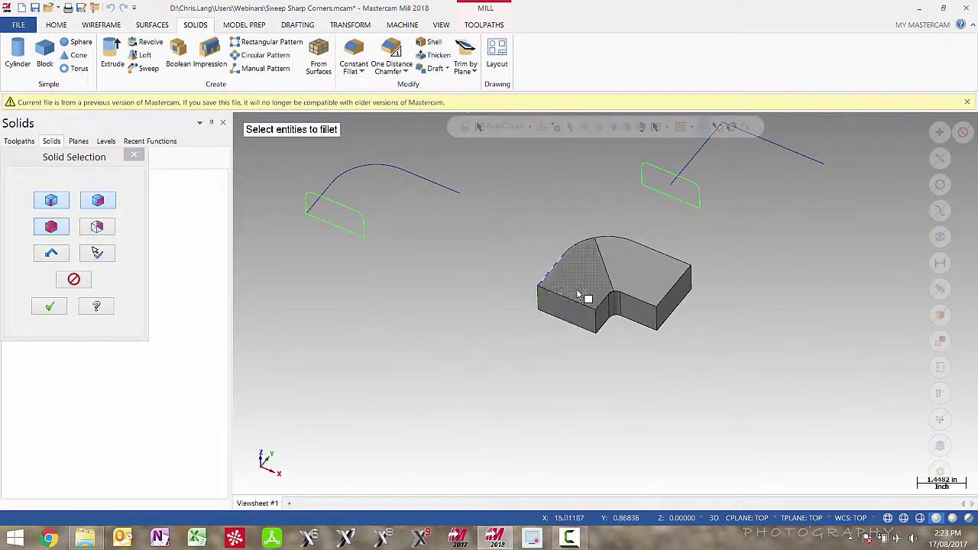
{"action": "left_click", "coordinate": [602, 308]}
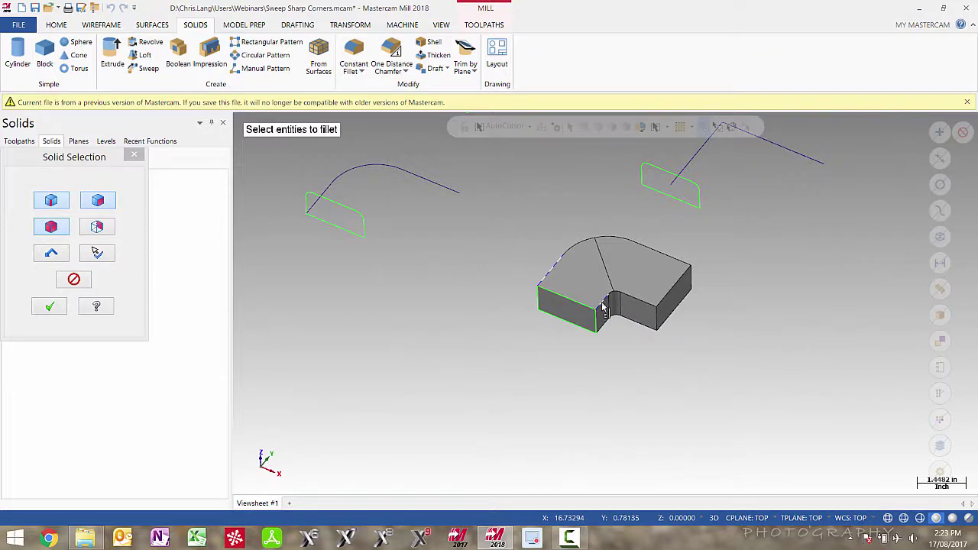
{"action": "left_click", "coordinate": [48, 307]}
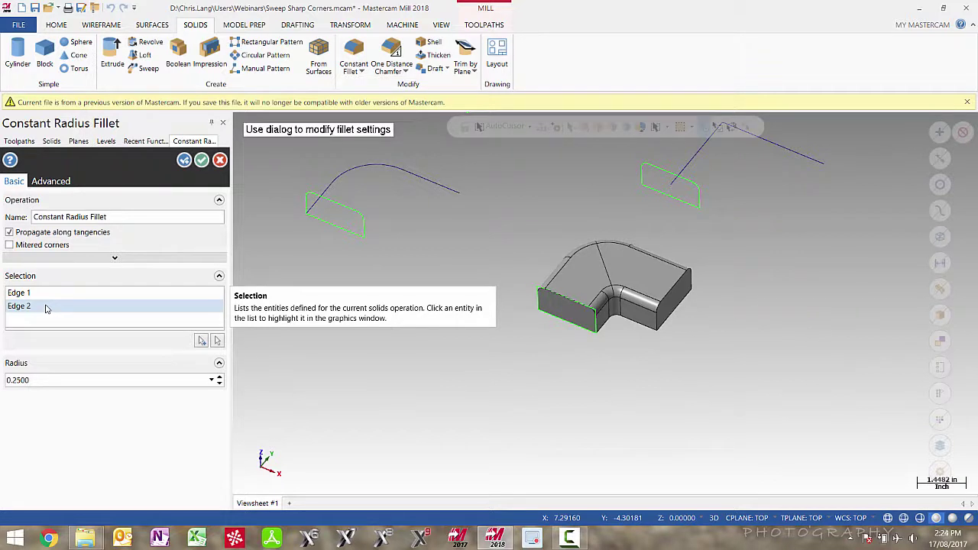
{"action": "left_click", "coordinate": [202, 160]}
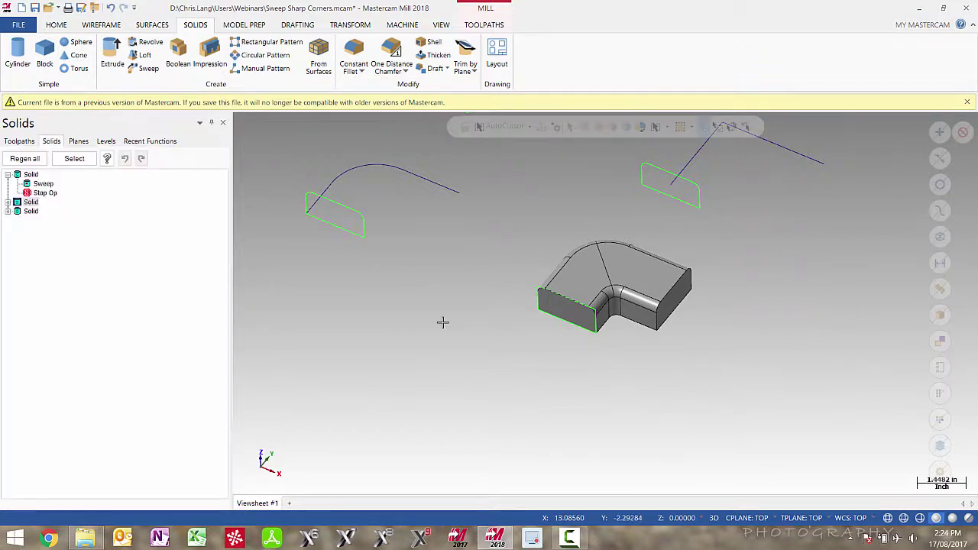